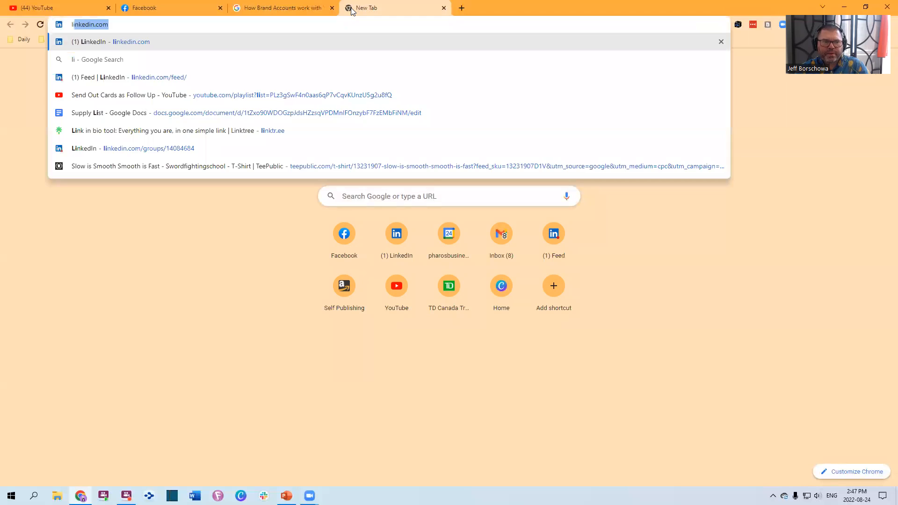
Review the YouTube Help article on how Brand Accounts work, covering when to use one and how to create it
{"action": "left_click", "coordinate": [265, 7]}
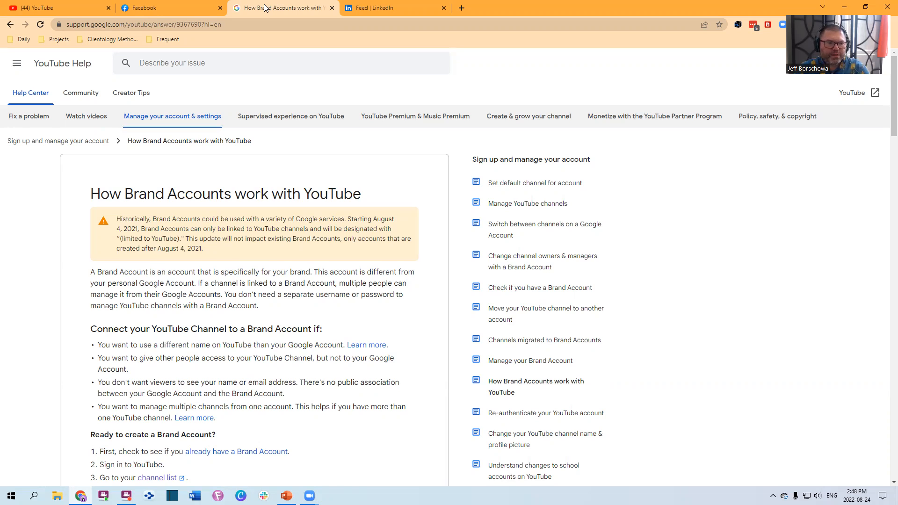
{"action": "left_click", "coordinate": [236, 24]}
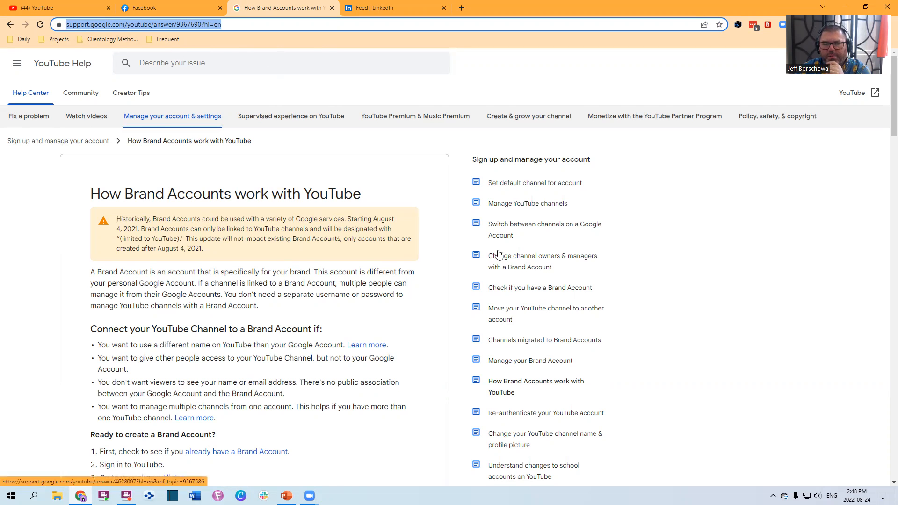
{"action": "scroll", "coordinate": [492, 252], "scroll_direction": "down", "scroll_amount": 2}
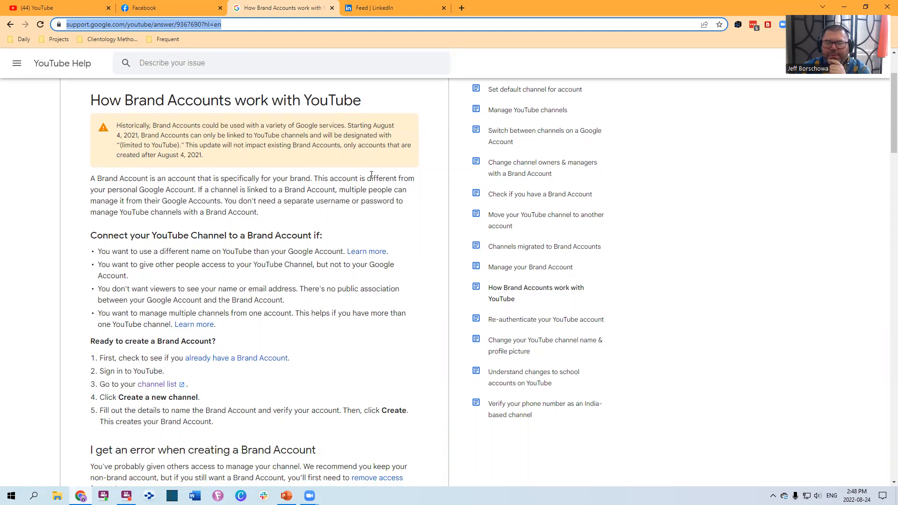
{"action": "scroll", "coordinate": [351, 250], "scroll_direction": "down", "scroll_amount": 1}
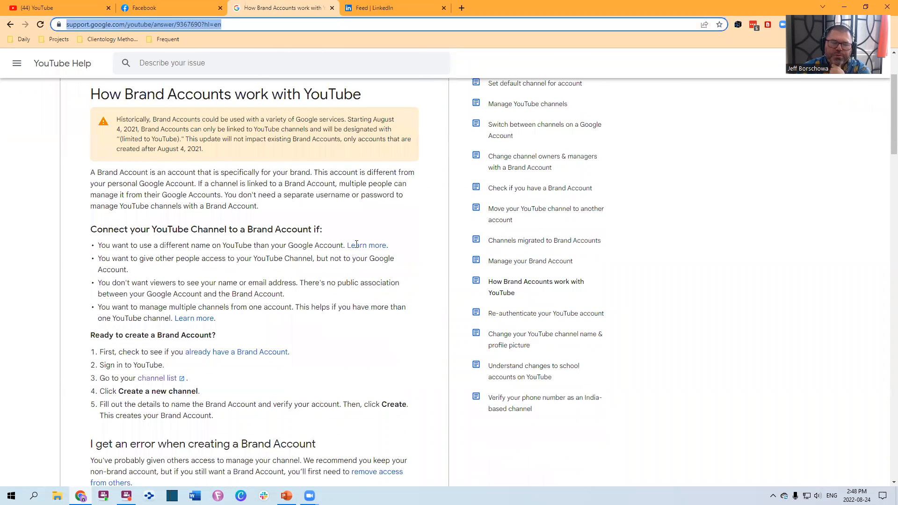
{"action": "scroll", "coordinate": [356, 244], "scroll_direction": "down", "scroll_amount": 1}
{"action": "scroll", "coordinate": [357, 244], "scroll_direction": "up", "scroll_amount": 2}
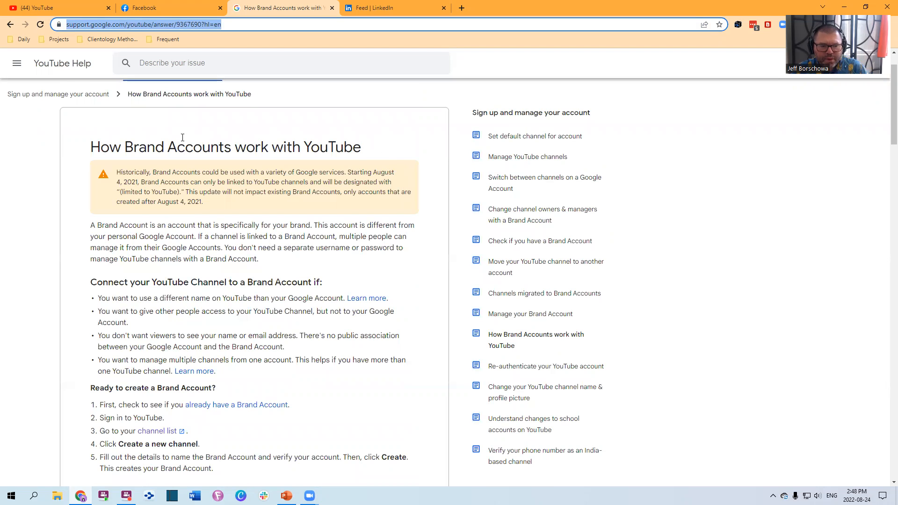
{"action": "scroll", "coordinate": [194, 192], "scroll_direction": "down", "scroll_amount": 4}
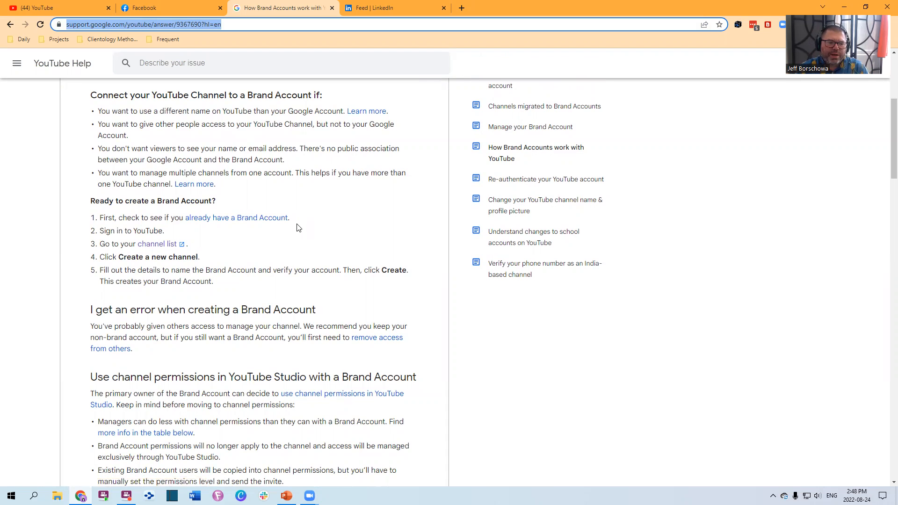
Go to the YouTube channel list and create a channel named "Cash Flow Community", accepting the new Google Account acknowledgement
{"action": "left_click", "coordinate": [150, 246]}
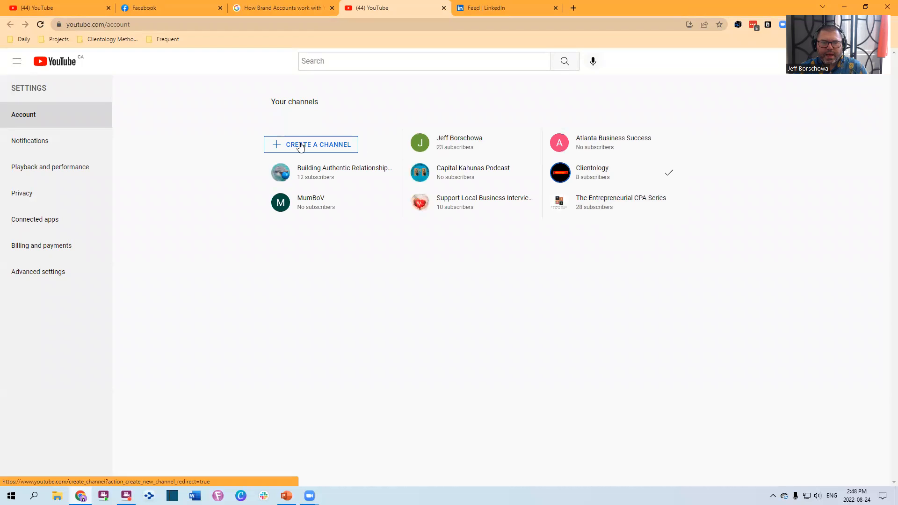
{"action": "left_click", "coordinate": [302, 145]}
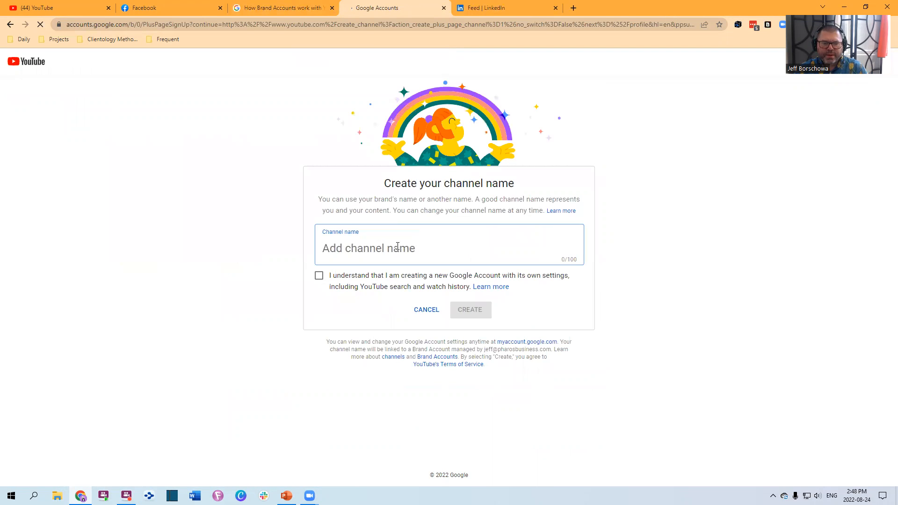
{"action": "type", "text": "Cash F"}
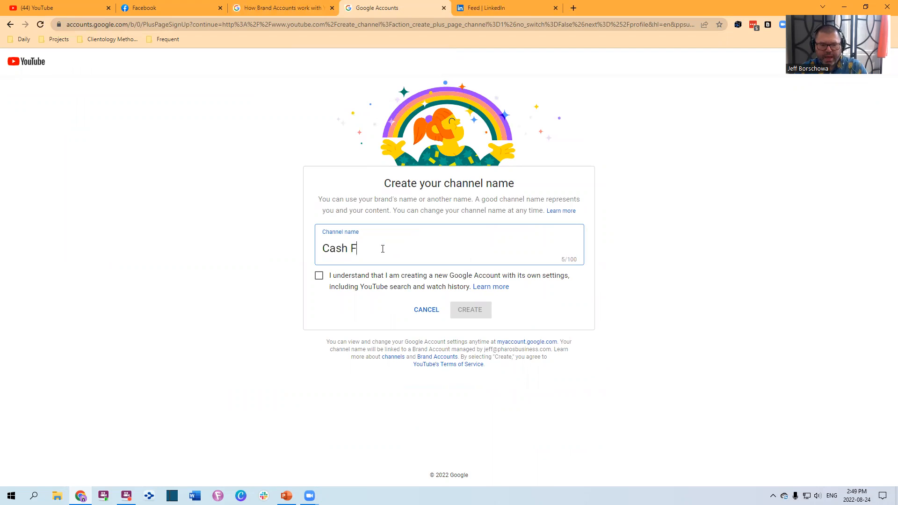
{"action": "type", "text": "low Community"}
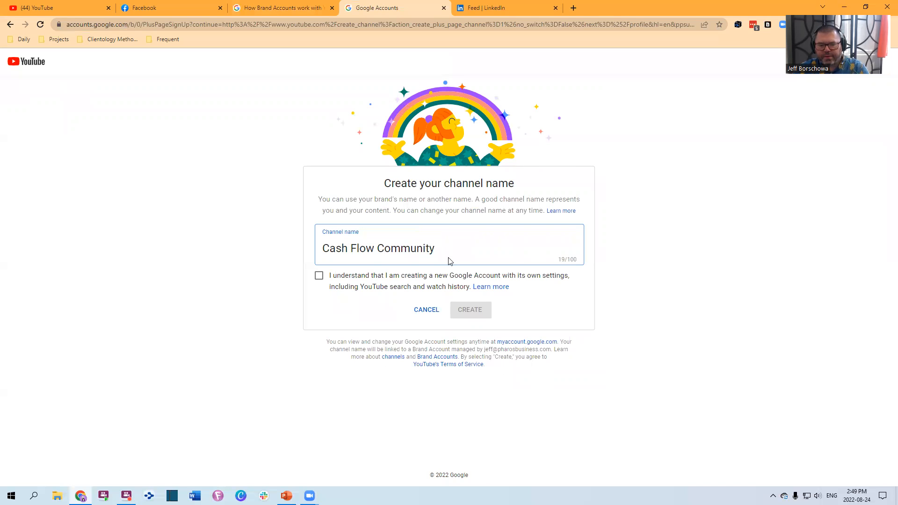
{"action": "left_click", "coordinate": [357, 277]}
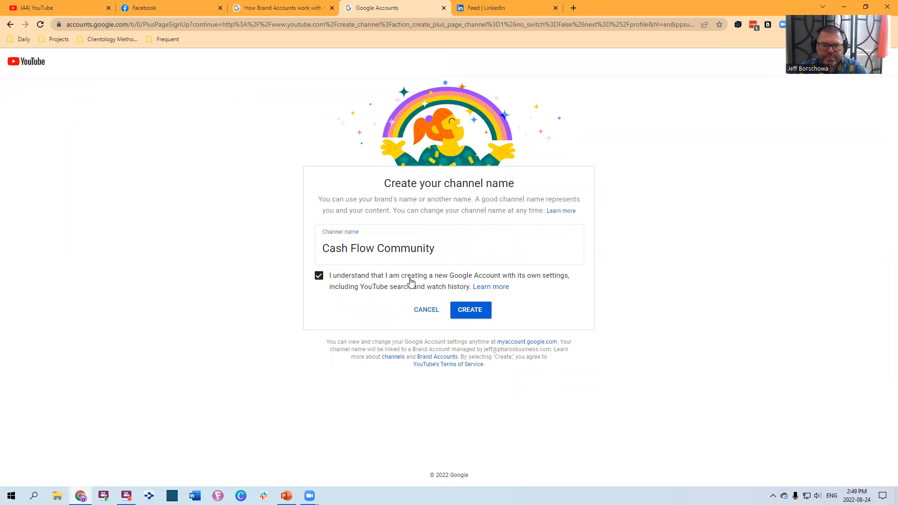
{"action": "left_click", "coordinate": [483, 313]}
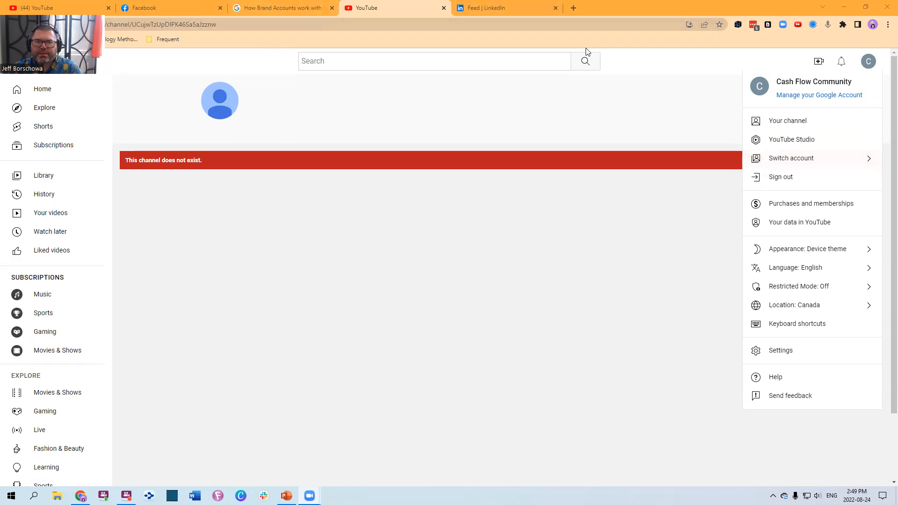
Switch the YouTube account to the Clientology channel and view the videos section of the Cash Flow Community channel
{"action": "left_click", "coordinate": [870, 63]}
{"action": "left_click", "coordinate": [869, 61]}
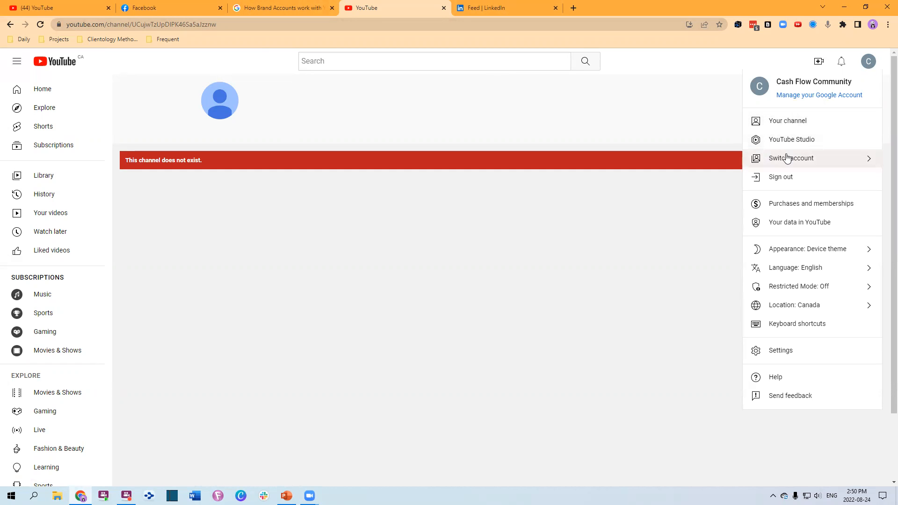
{"action": "left_click", "coordinate": [785, 159]}
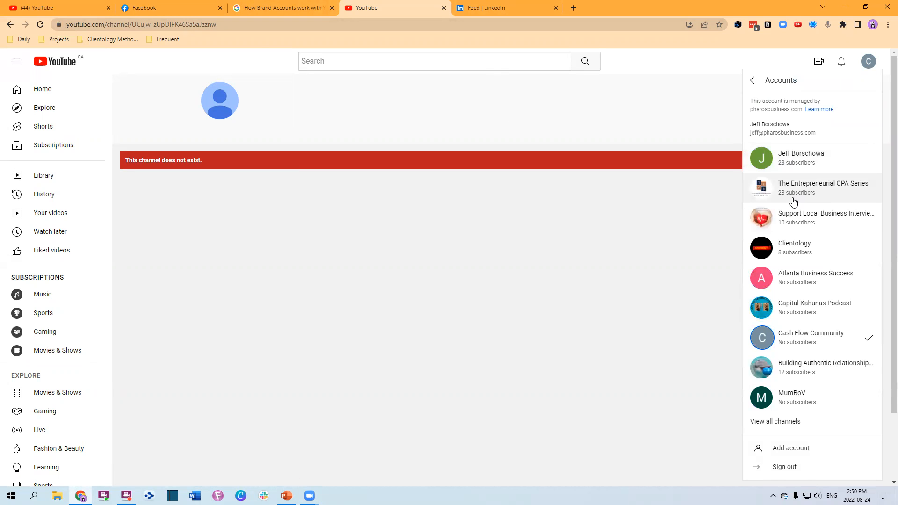
{"action": "left_click", "coordinate": [795, 250]}
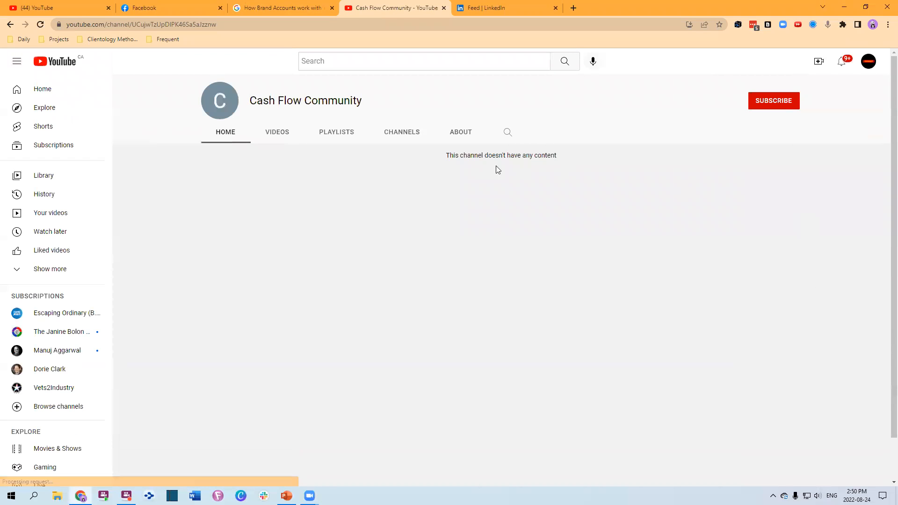
{"action": "left_click", "coordinate": [277, 133]}
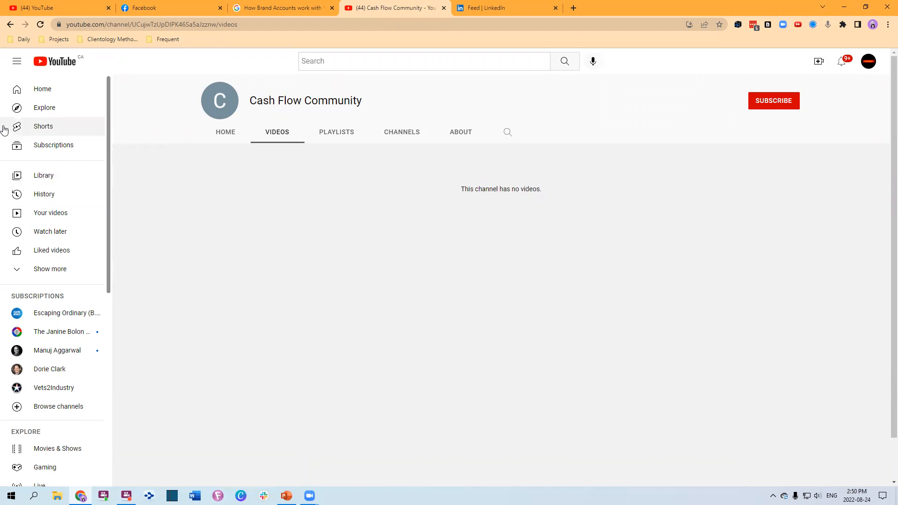
Open the Clientology channel's content in YouTube Studio and create a Public playlist titled "Cash Flow Community"
{"action": "left_click", "coordinate": [39, 213]}
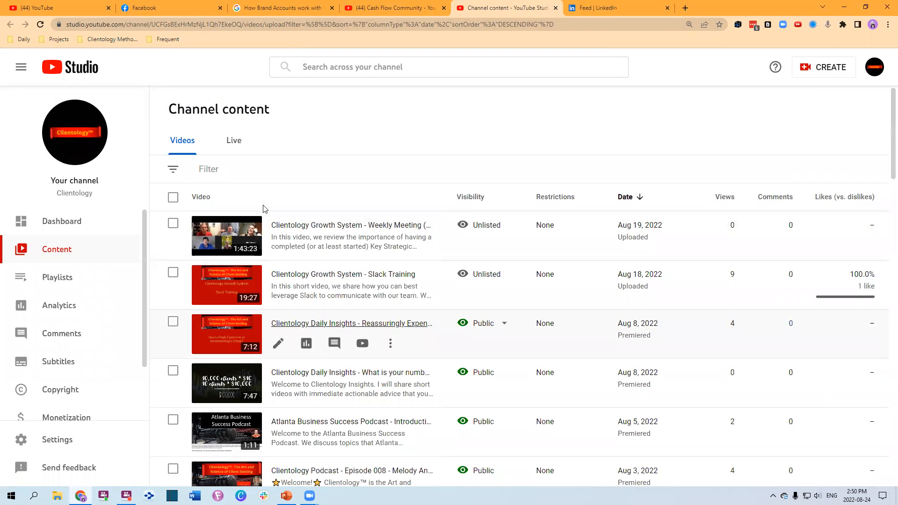
{"action": "scroll", "coordinate": [290, 211], "scroll_direction": "down", "scroll_amount": 1}
{"action": "scroll", "coordinate": [238, 254], "scroll_direction": "up", "scroll_amount": 1}
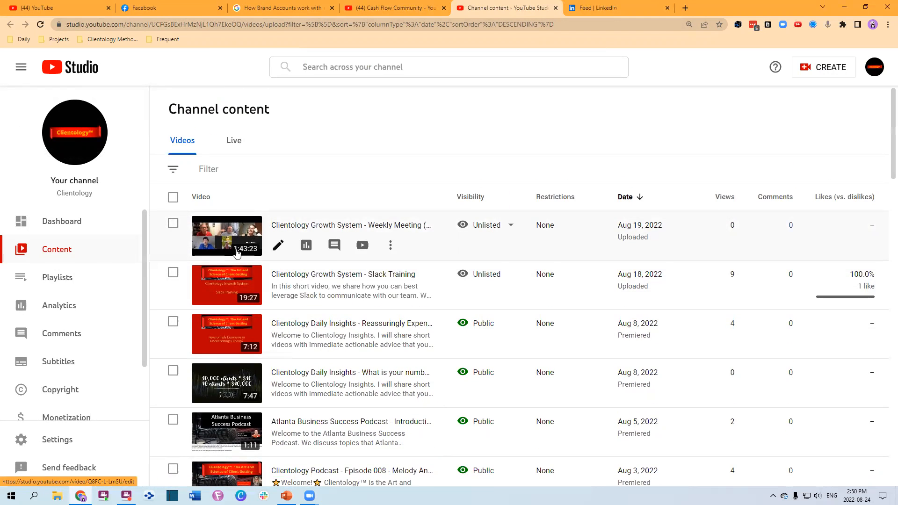
{"action": "left_click", "coordinate": [147, 276]}
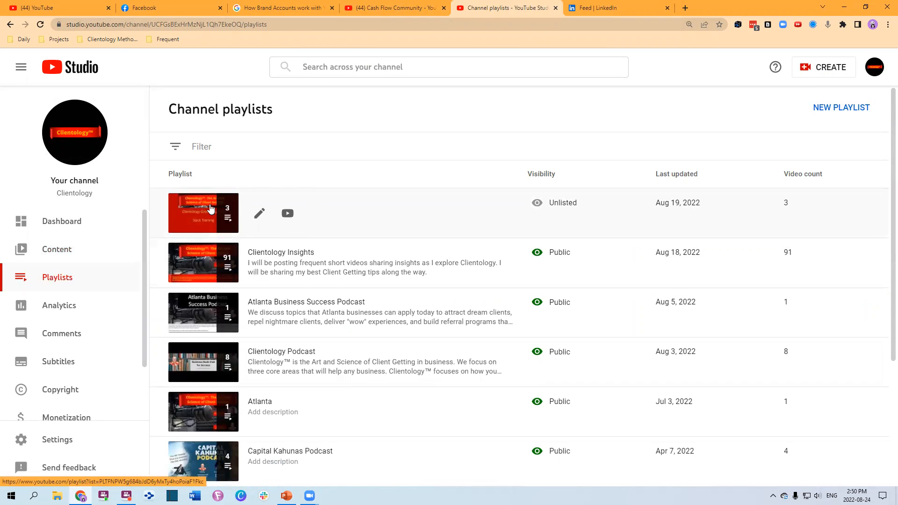
{"action": "left_click", "coordinate": [849, 109]}
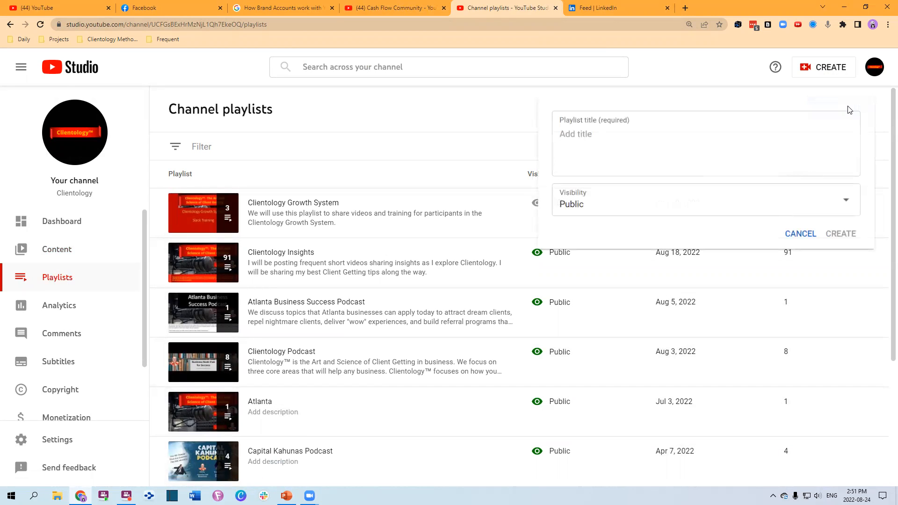
{"action": "type", "text": "Ca"}
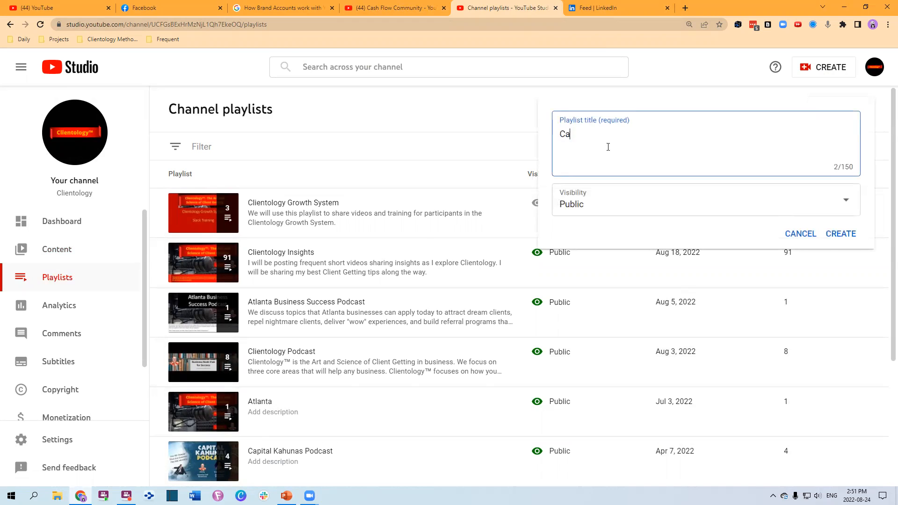
{"action": "type", "text": "sh Flow Community"}
{"action": "left_click", "coordinate": [604, 207]}
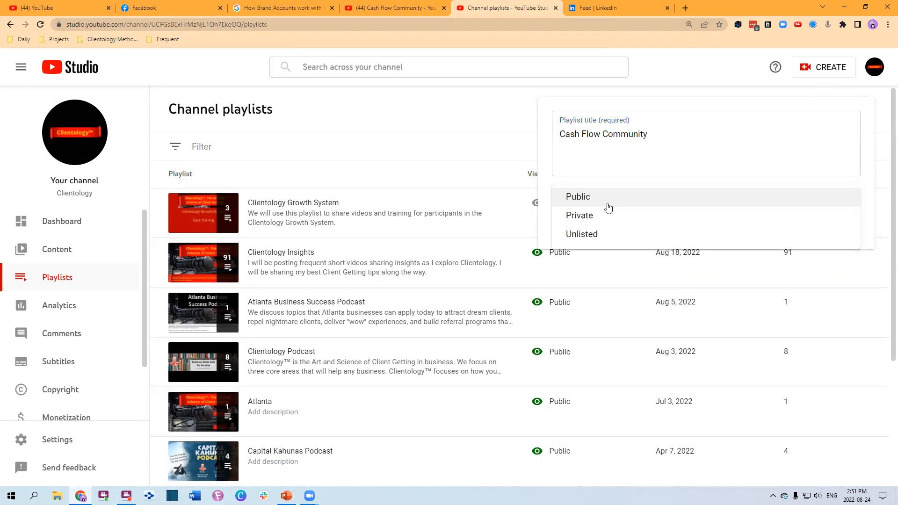
{"action": "left_click", "coordinate": [577, 197]}
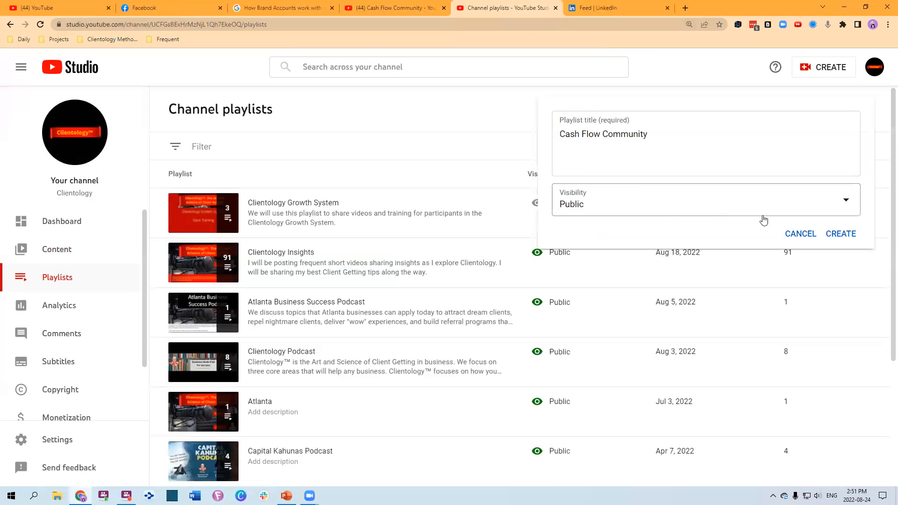
{"action": "left_click", "coordinate": [843, 234]}
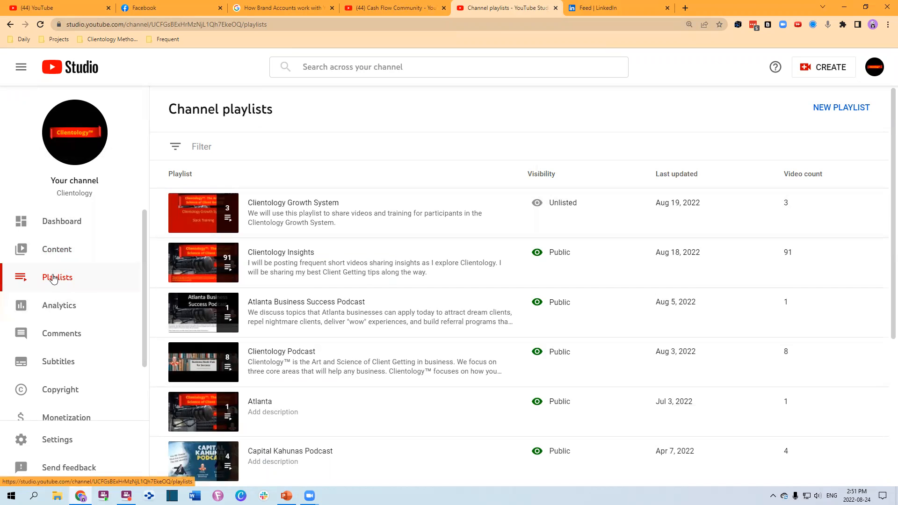
Find the new Cash Flow Community playlist among the channel playlists and open it for editing on YouTube
{"action": "scroll", "coordinate": [430, 337], "scroll_direction": "down", "scroll_amount": 5}
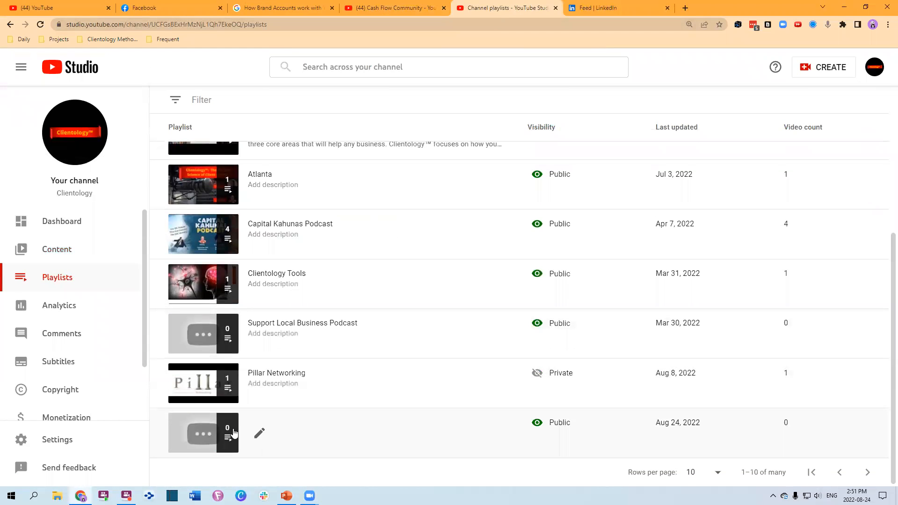
{"action": "left_click", "coordinate": [260, 435]}
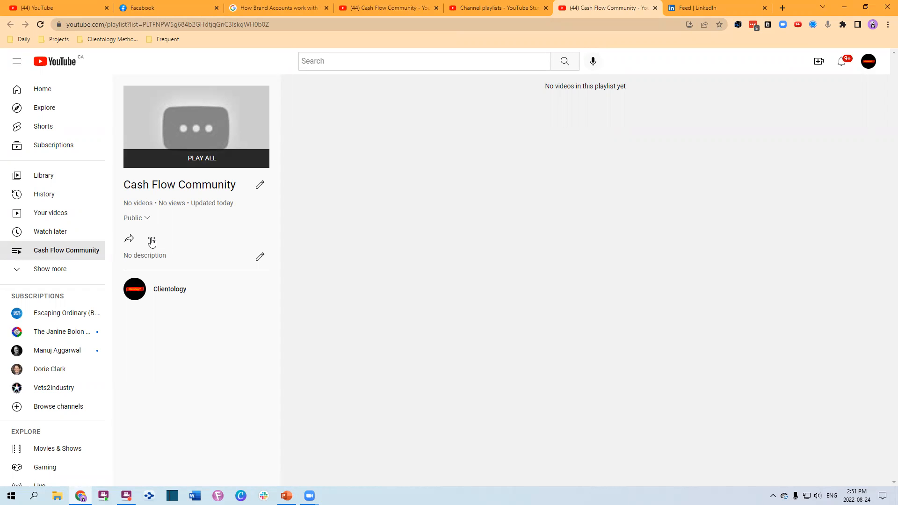
{"action": "left_click", "coordinate": [260, 189]}
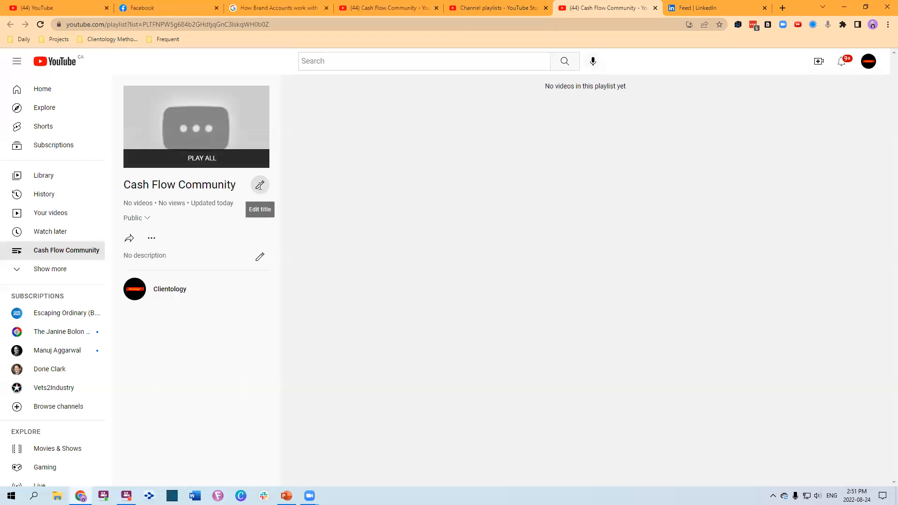
{"action": "left_click", "coordinate": [255, 211]}
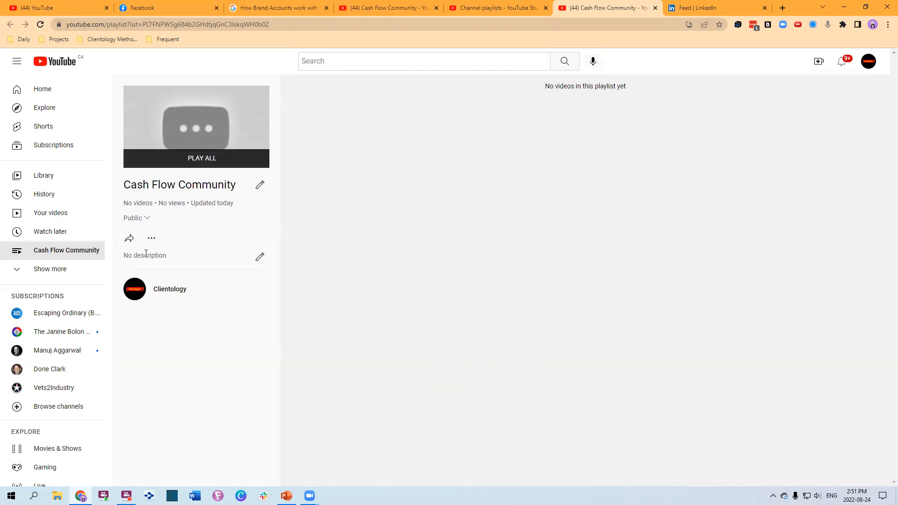
Start the playlist description with "We believe that cash flow is the single biggest challenge for businesses."
{"action": "left_click", "coordinate": [260, 257]}
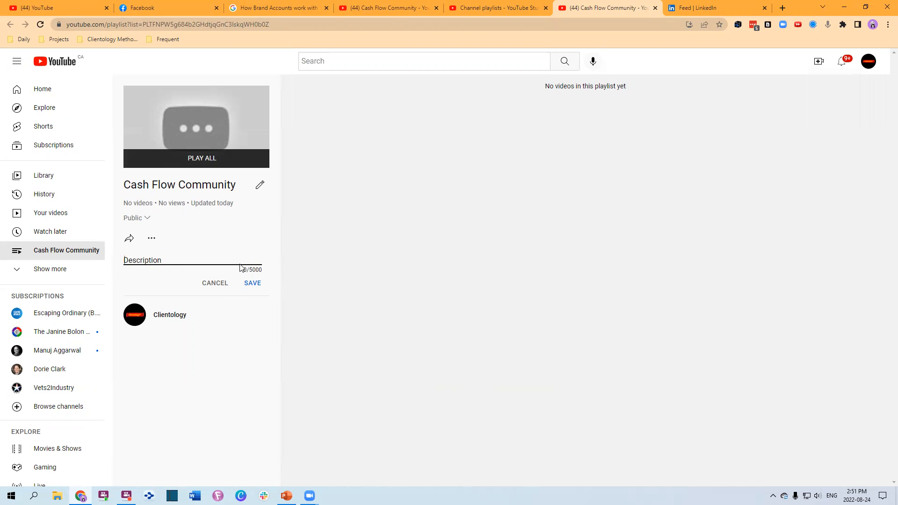
{"action": "type", "text": "WE believe that cash flow is the single bb"}
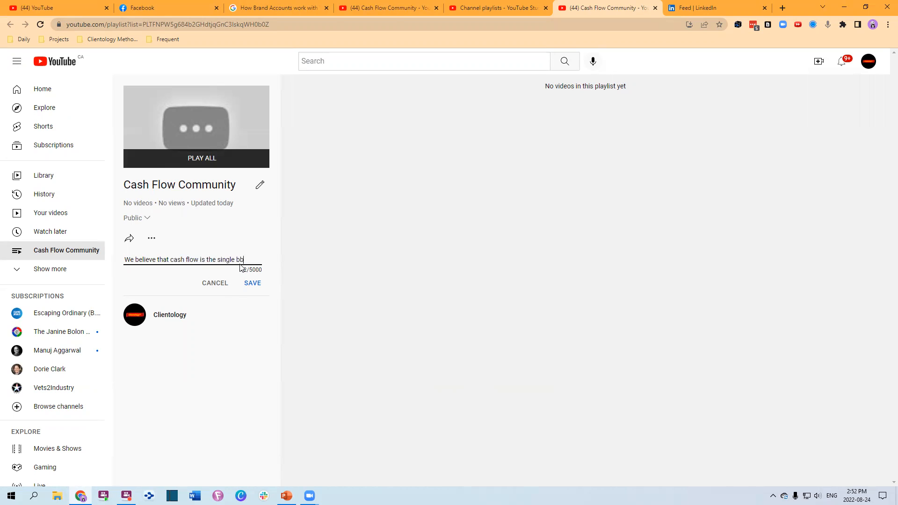
{"action": "key", "text": "BackSpace"}
{"action": "type", "text": "iggest "}
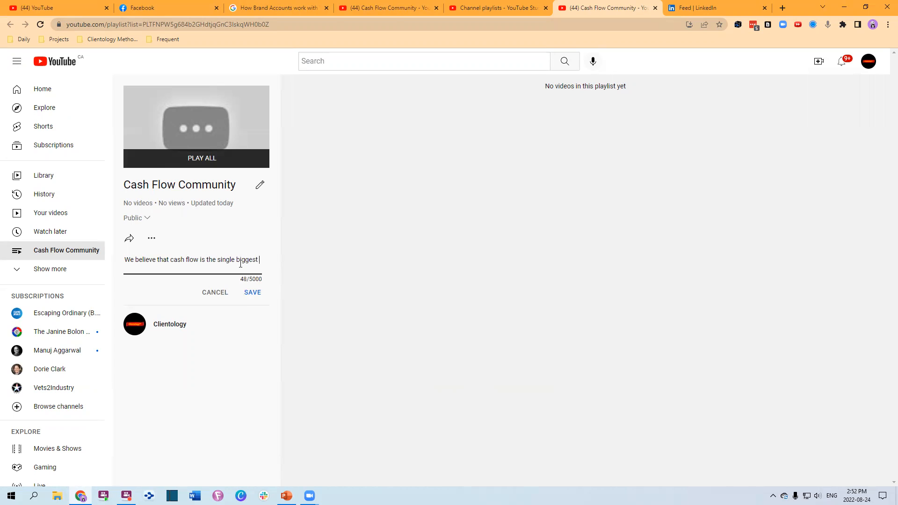
{"action": "type", "text": "chanlenge fo"}
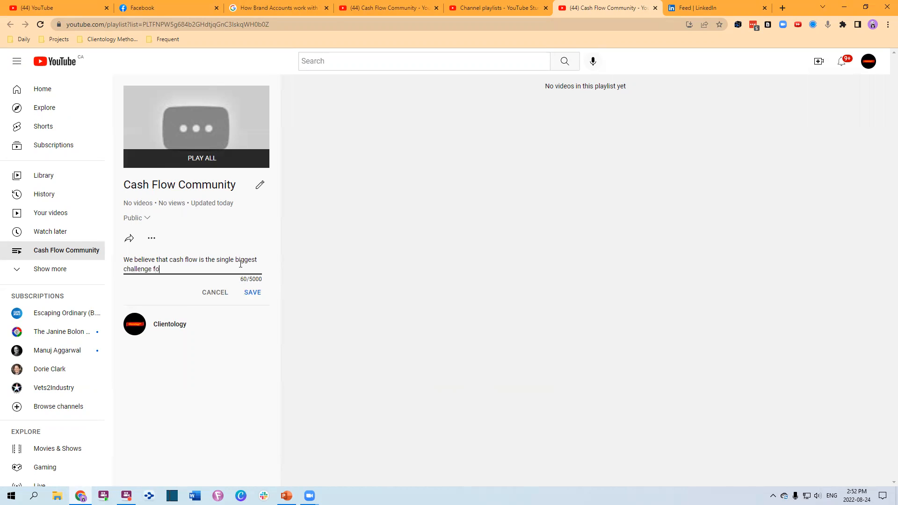
{"action": "type", "text": "r smsinesse"}
Continue the description's first paragraph with "We will interview local experts to get their top tips for managing cash flow in your business."
{"action": "type", "text": "s.  We will "}
{"action": "type", "text": "interview local experts"}
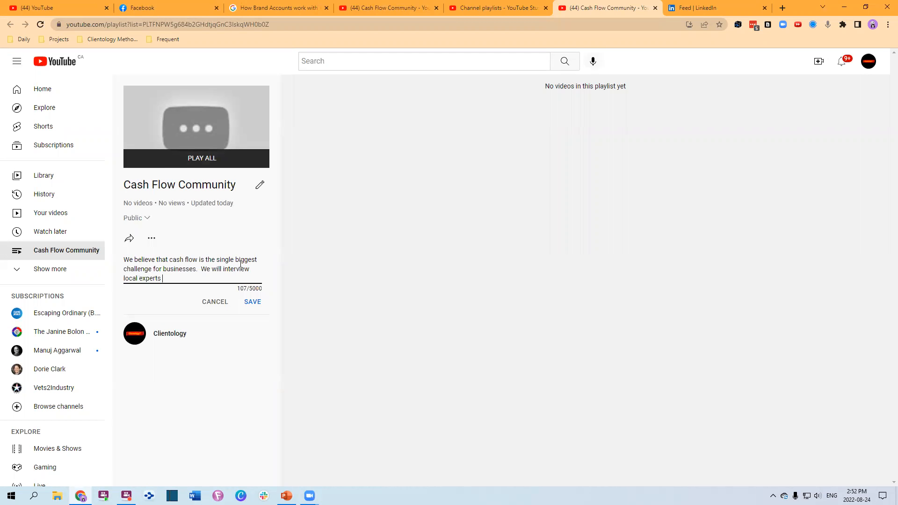
{"action": "type", "text": " to get their top tips for managing cash flow in"}
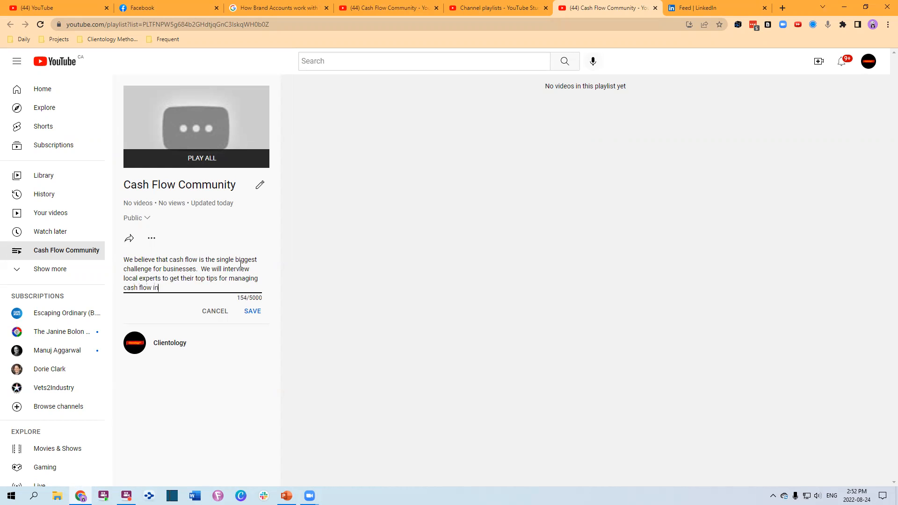
{"action": "type", "text": " your business."}
{"action": "key", "text": "Return"}
{"action": "key", "text": "Return"}
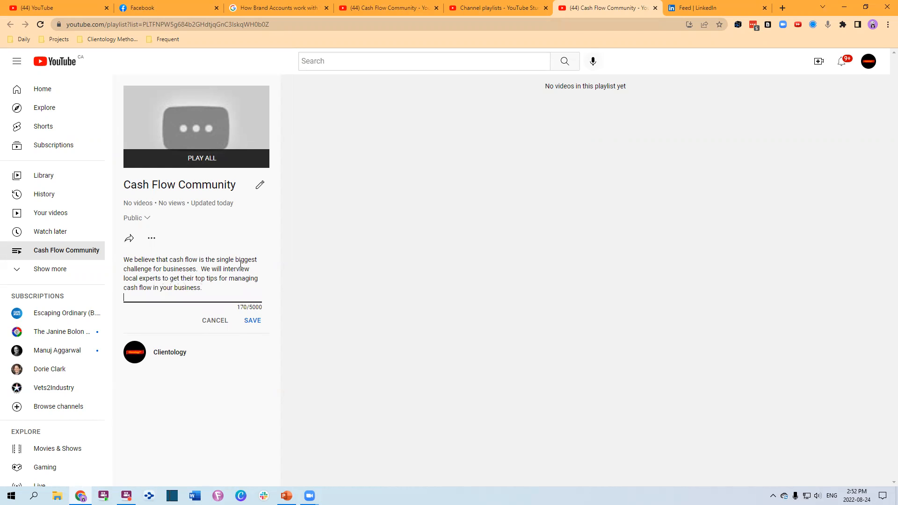
Add a second paragraph beginning "We will focus on ways to", covering increasing and accelerating cash coming in, and decreasing and decelerating cash going out
{"action": "type", "text": "We will focus on ways to increase cash coming "}
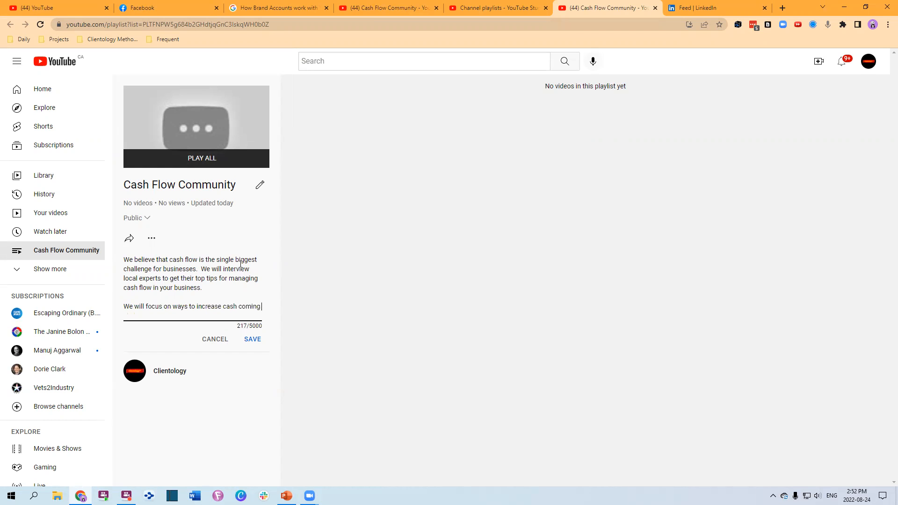
{"action": "type", "text": "in, accelerate the speed of cash coming in, decrease the cash going out and decelerate the speed of cazx"}
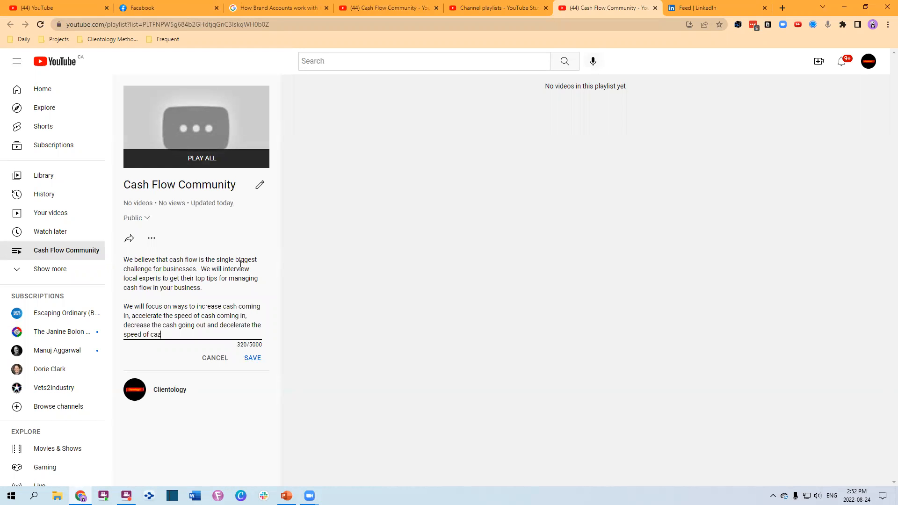
{"action": "key", "text": "BackSpace"}
{"action": "key", "text": "BackSpace"}
{"action": "type", "text": "sh going out."}
{"action": "key", "text": "Return"}
{"action": "key", "text": "Return"}
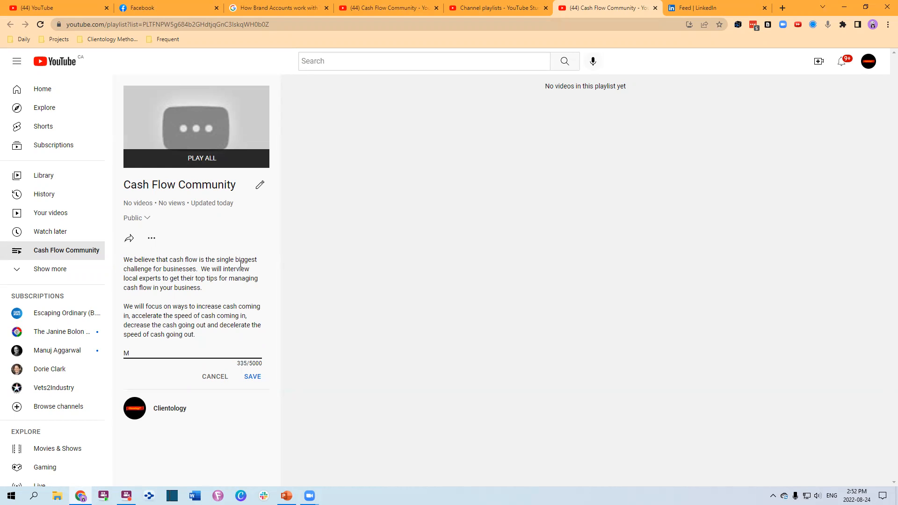
Add the closing paragraph "We will focus on practical things you can easily implement today." and save the playlist description
{"action": "type", "text": "We will focus on practical things you can easi"}
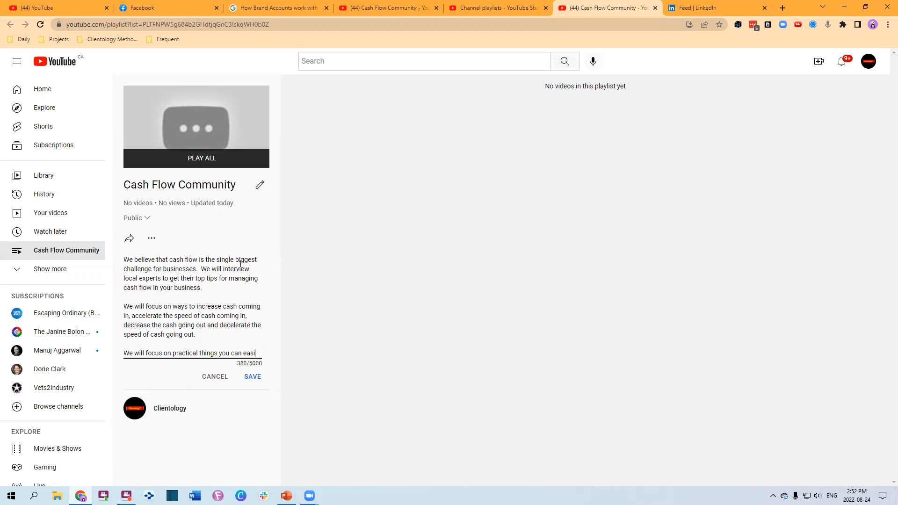
{"action": "type", "text": "ly implement today."}
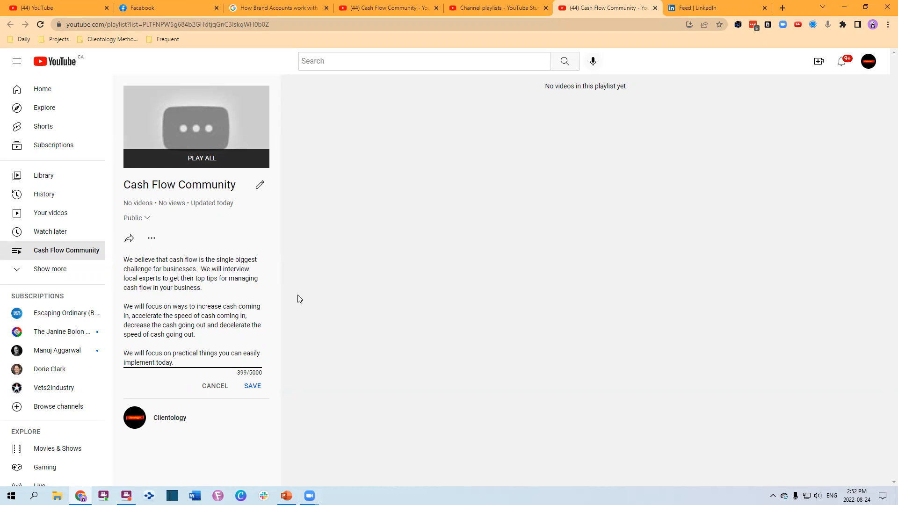
{"action": "left_click", "coordinate": [253, 387]}
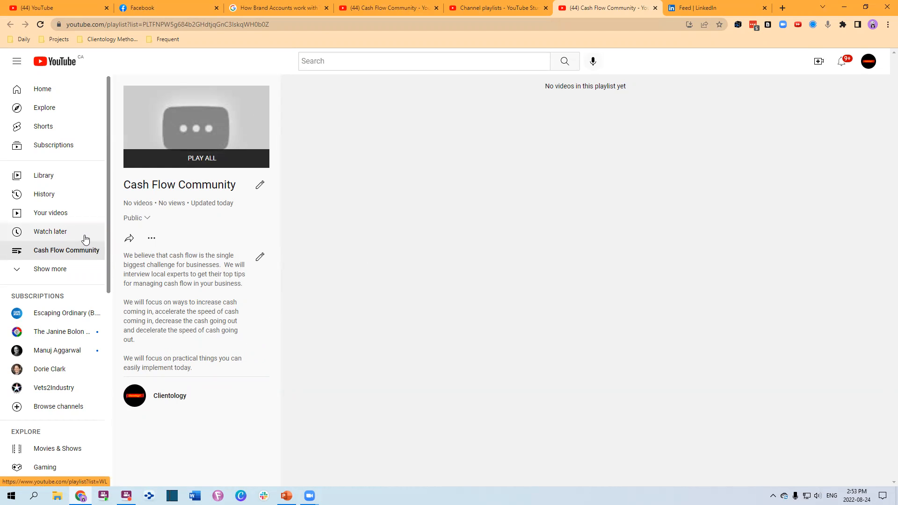
Switch to the Clientology Daily Insights presentation in PowerPoint and duplicate its opening title slide
{"action": "key", "text": "alt+Tab"}
{"action": "key", "text": "Tab"}
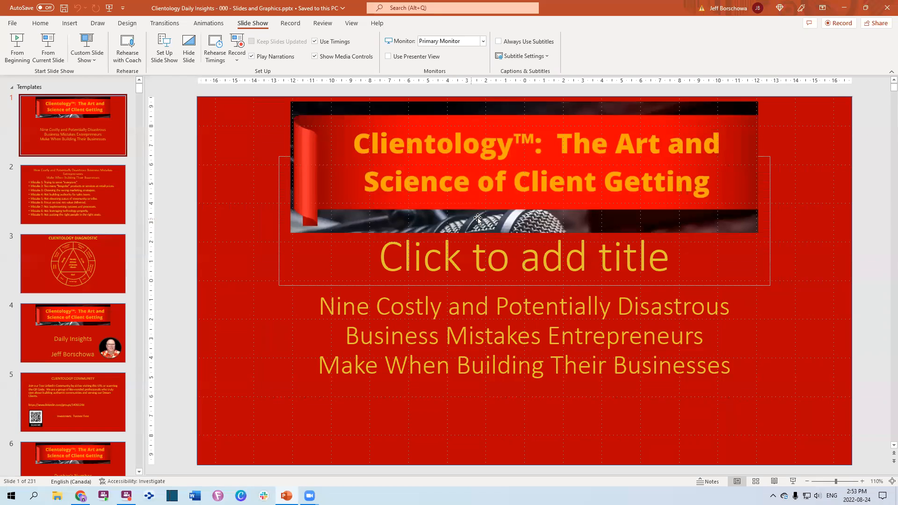
{"action": "left_click", "coordinate": [386, 316]}
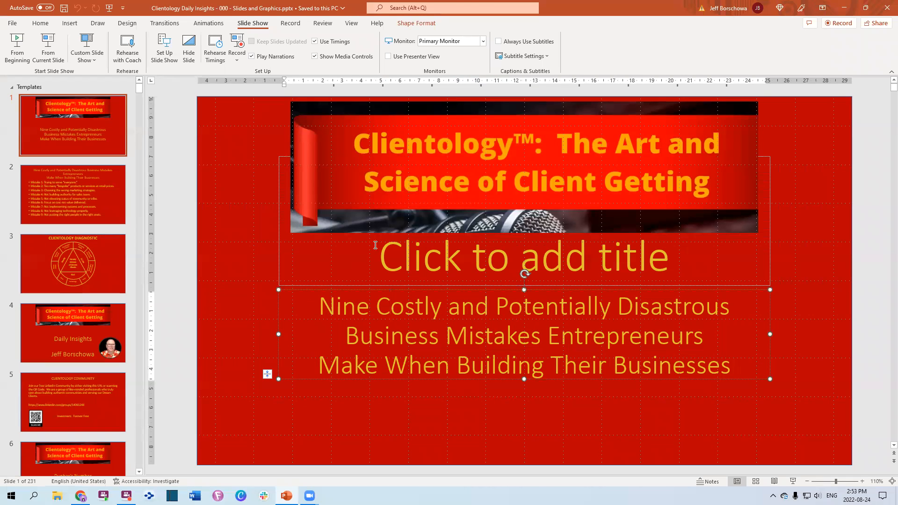
{"action": "left_click_drag", "start_coordinate": [317, 307], "coordinate": [663, 376]}
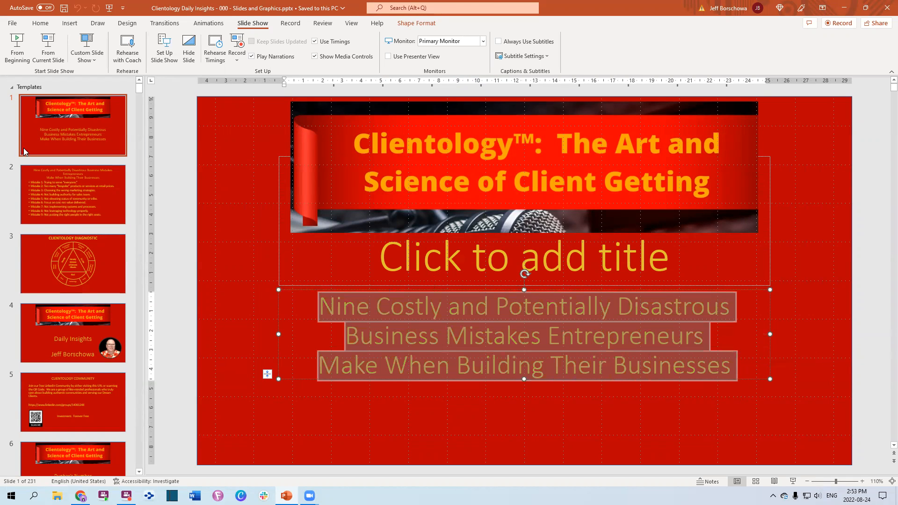
{"action": "left_click", "coordinate": [81, 122]}
{"action": "key", "text": "ctrl+d"}
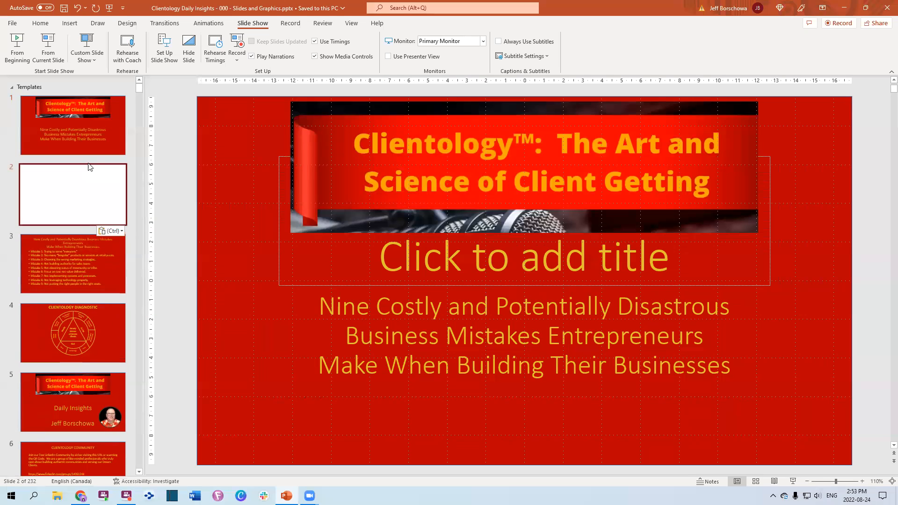
Replace the nine-mistakes subtitle on the first slide with "Cash Flow Community"
{"action": "left_click", "coordinate": [406, 336]}
{"action": "left_click_drag", "start_coordinate": [318, 307], "coordinate": [681, 363]}
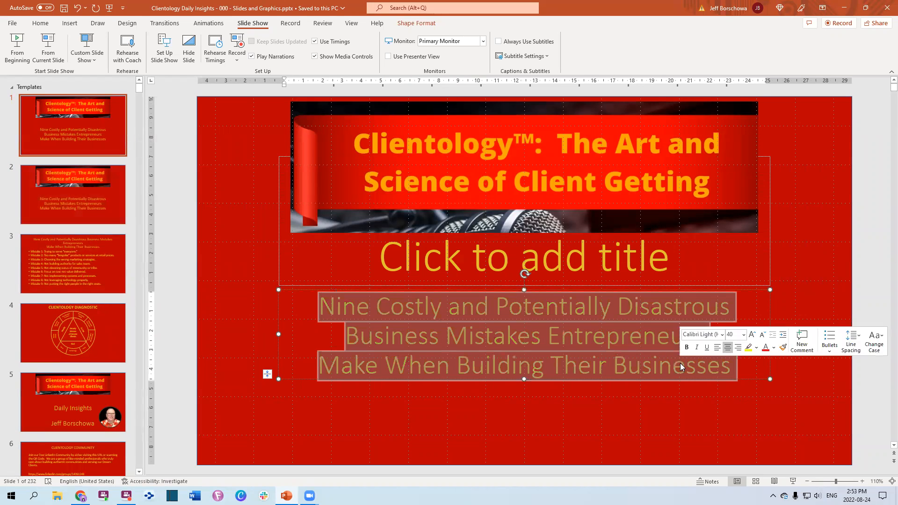
{"action": "type", "text": "Cash Flow"}
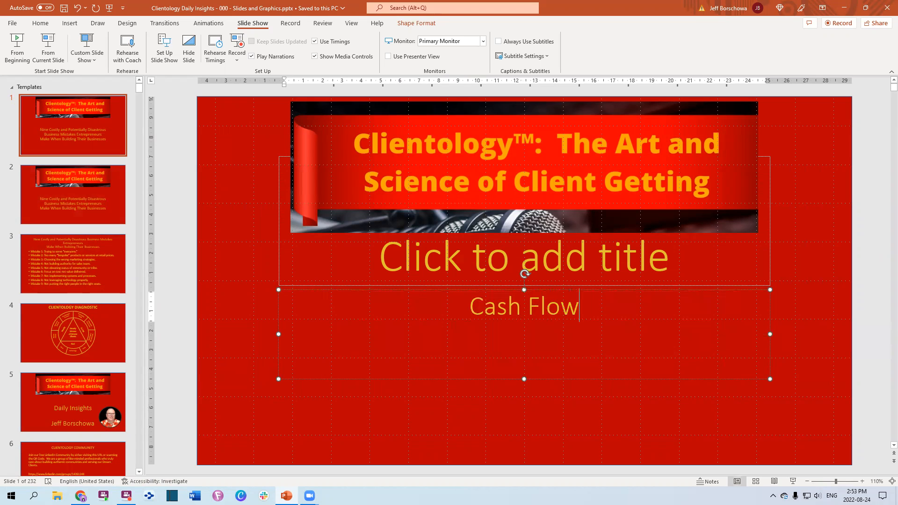
{"action": "type", "text": " Community"}
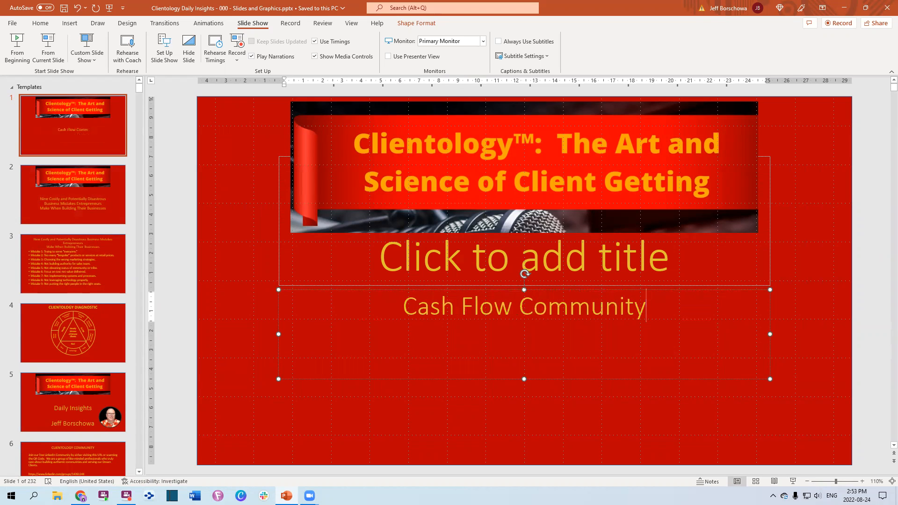
Copy the slide listing the nine mistakes to directly after the first slide and select the opening part of the copy's title
{"action": "left_click", "coordinate": [93, 277]}
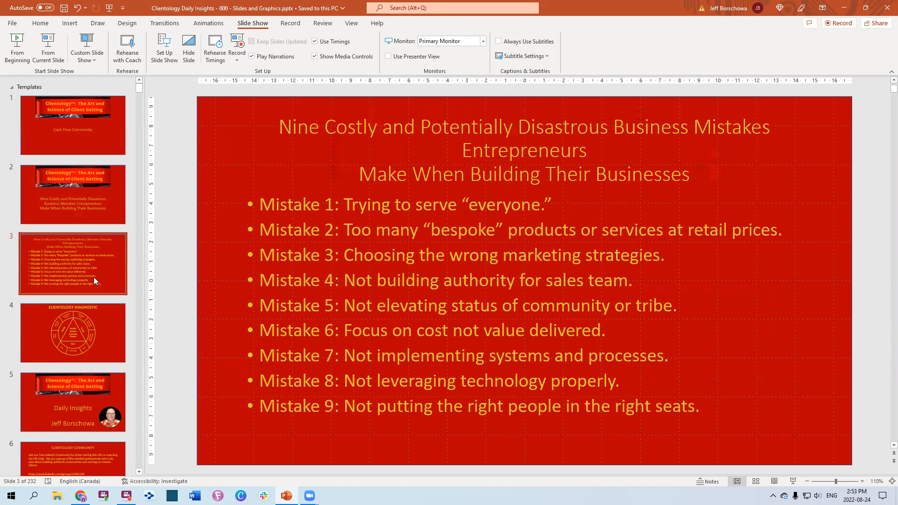
{"action": "left_click", "coordinate": [73, 159]}
{"action": "key", "text": "ctrl+v"}
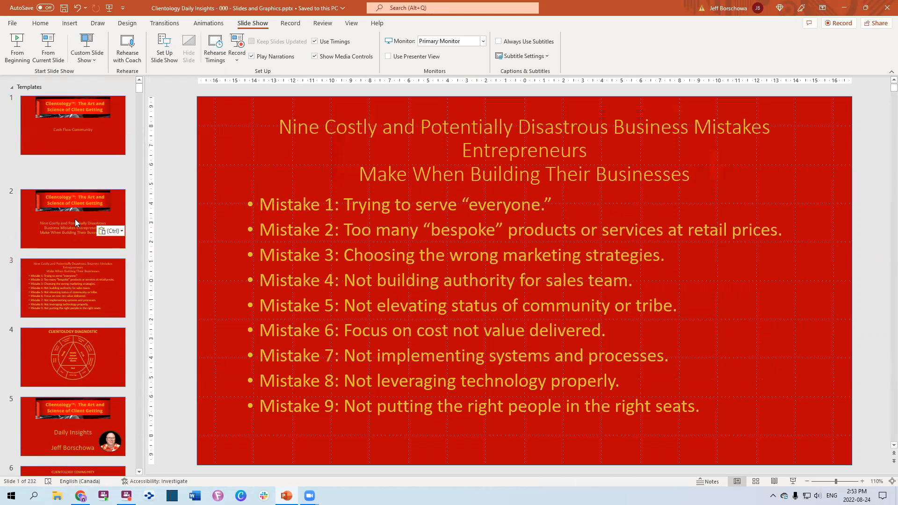
{"action": "left_click", "coordinate": [450, 150]}
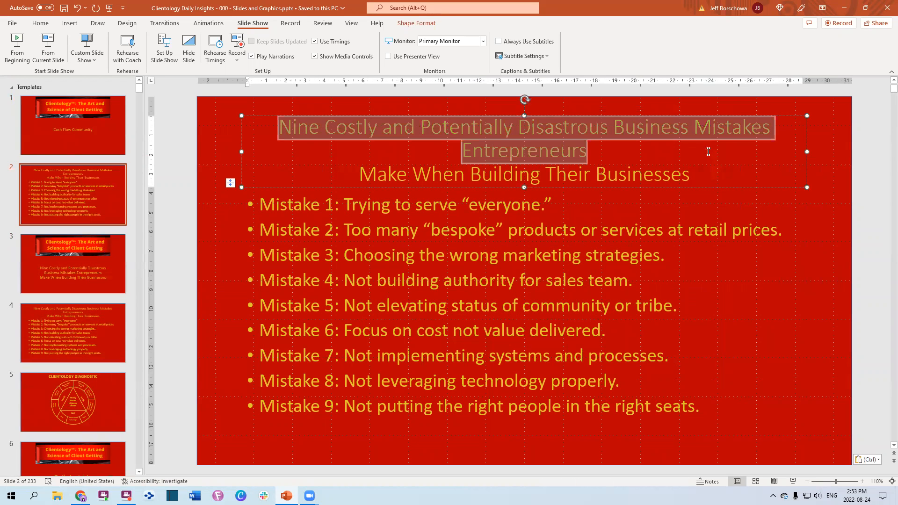
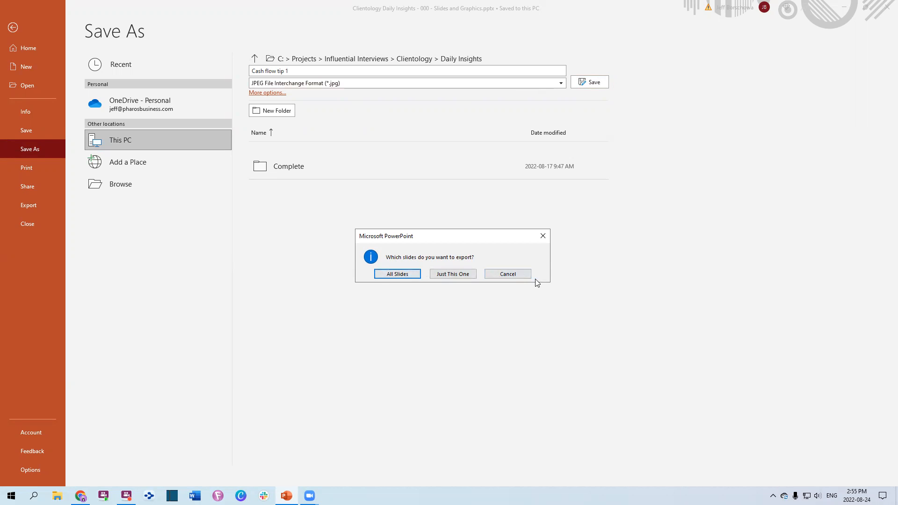
Export only the current slide as the JPEG "Cash flow tip 1" and check the image from the Daily Insights folder
{"action": "left_click", "coordinate": [447, 276]}
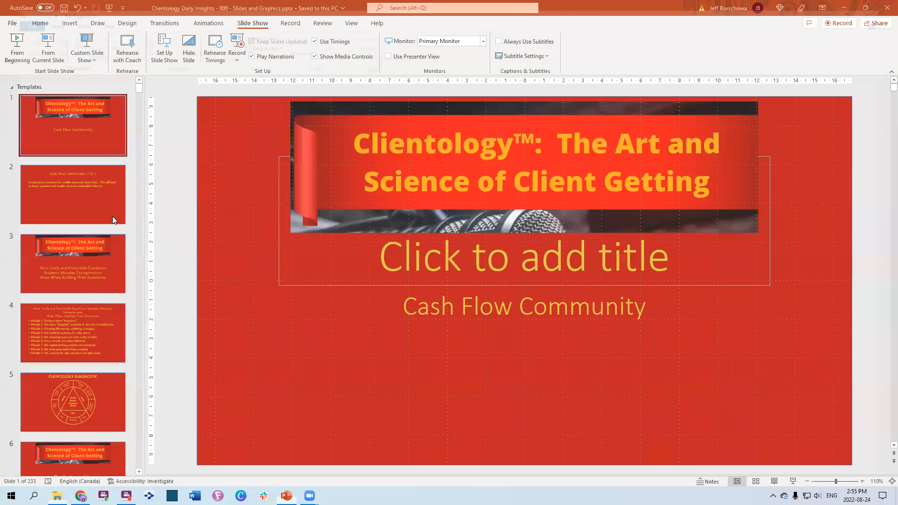
{"action": "key", "text": "super+e"}
{"action": "left_click", "coordinate": [42, 210]}
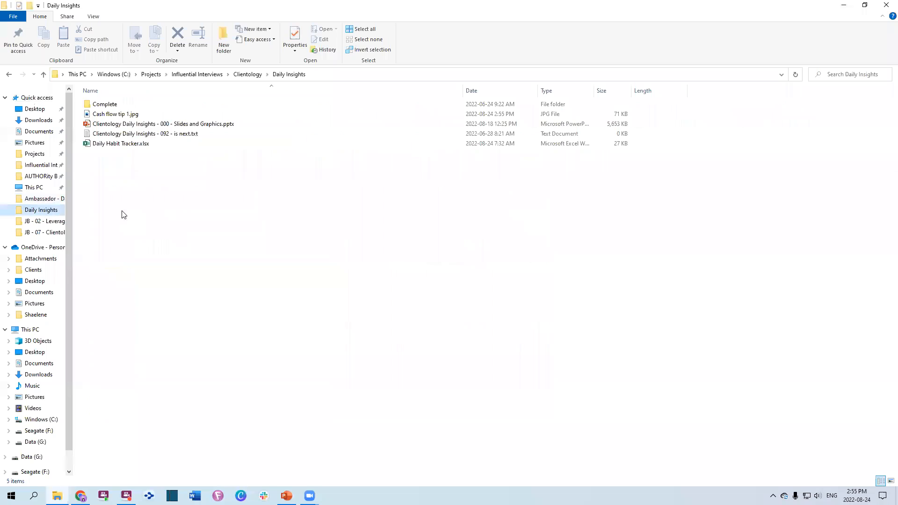
{"action": "double_click", "coordinate": [135, 115]}
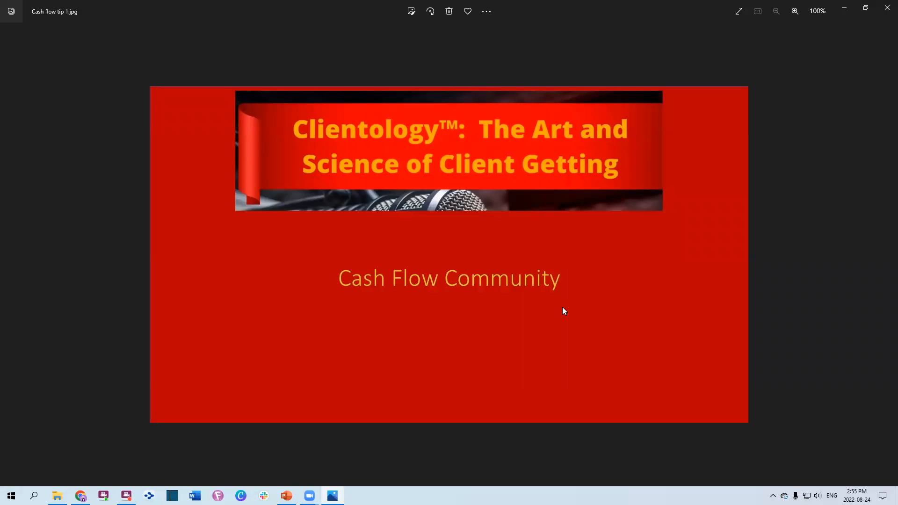
{"action": "key", "text": "alt+F4"}
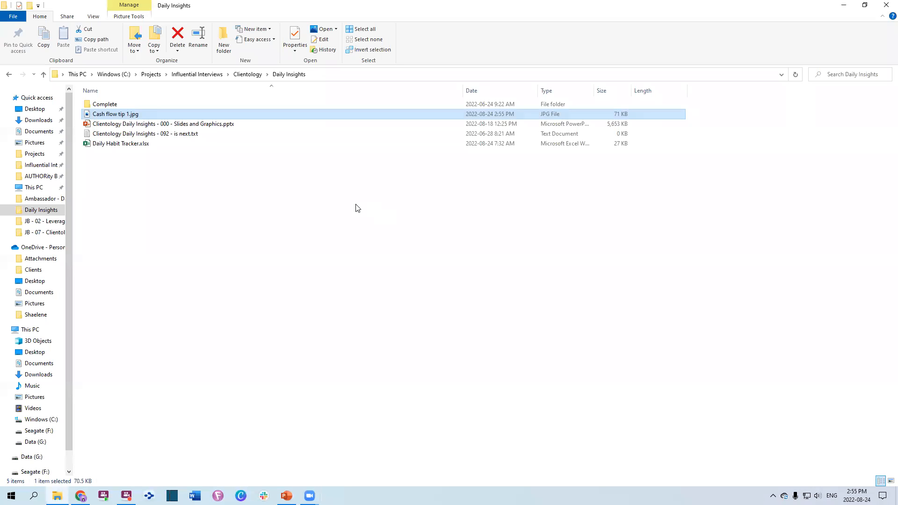
Switch back to PowerPoint and export only the tip slide as the JPEG "Cash Flow Tip 1 Cover" in the Daily Insights folder
{"action": "key", "text": "alt+Tab"}
{"action": "left_click", "coordinate": [48, 212]}
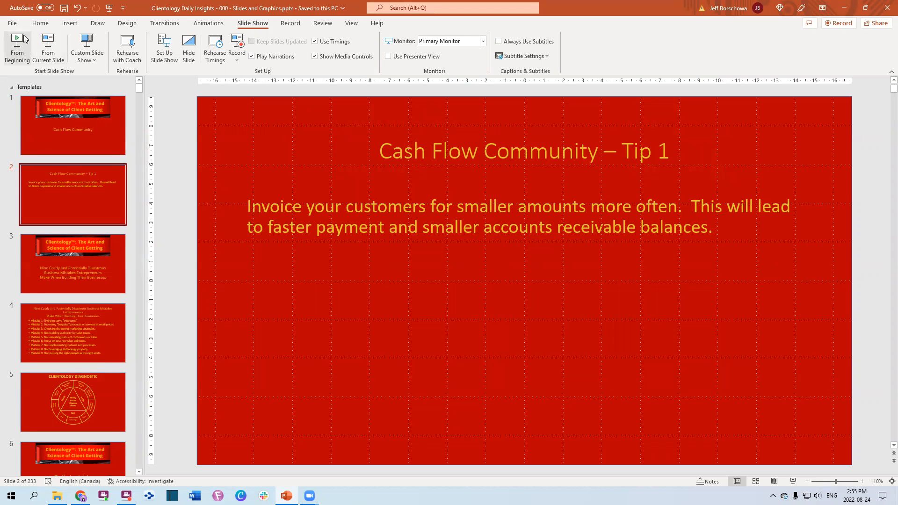
{"action": "left_click", "coordinate": [12, 23]}
{"action": "left_click", "coordinate": [25, 150]}
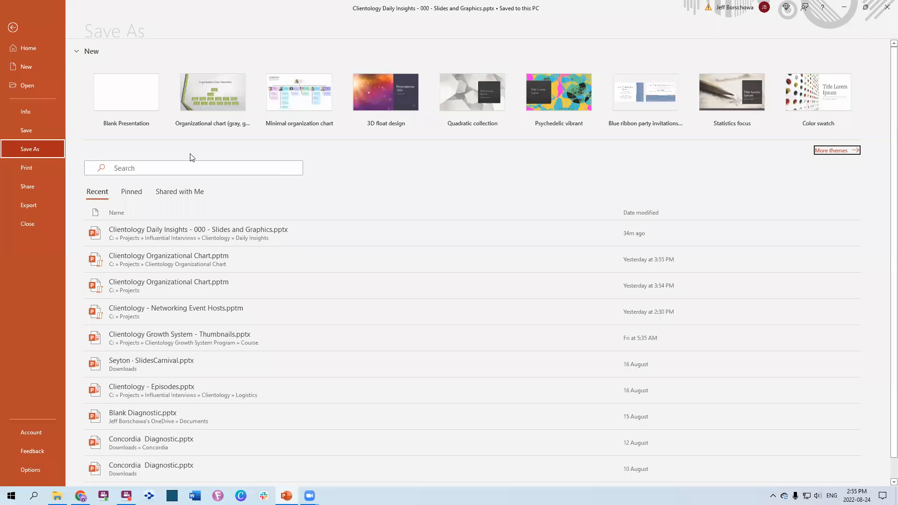
{"action": "type", "text": "Cas"}
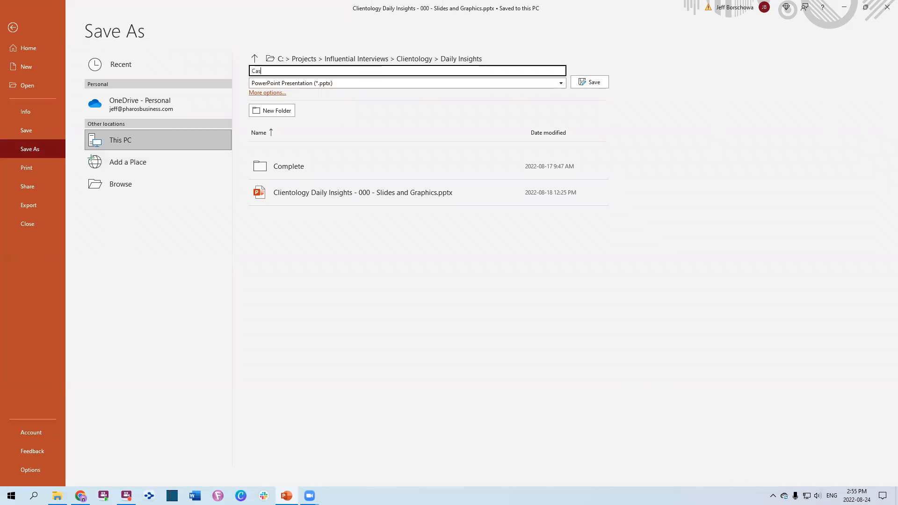
{"action": "type", "text": "h Flow Tip 1 Cover"}
{"action": "key", "text": "Tab"}
{"action": "key", "text": "Down"}
{"action": "key", "text": "j"}
{"action": "key", "text": "Return"}
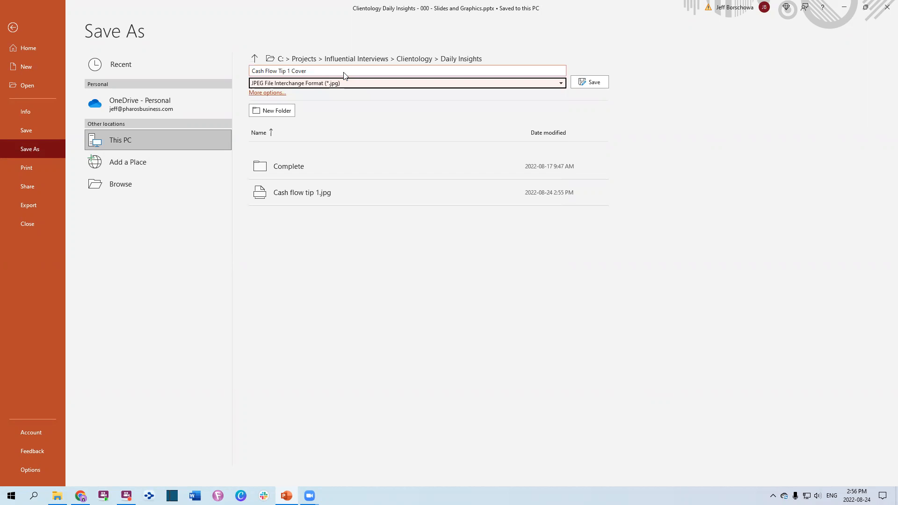
{"action": "left_click", "coordinate": [595, 84]}
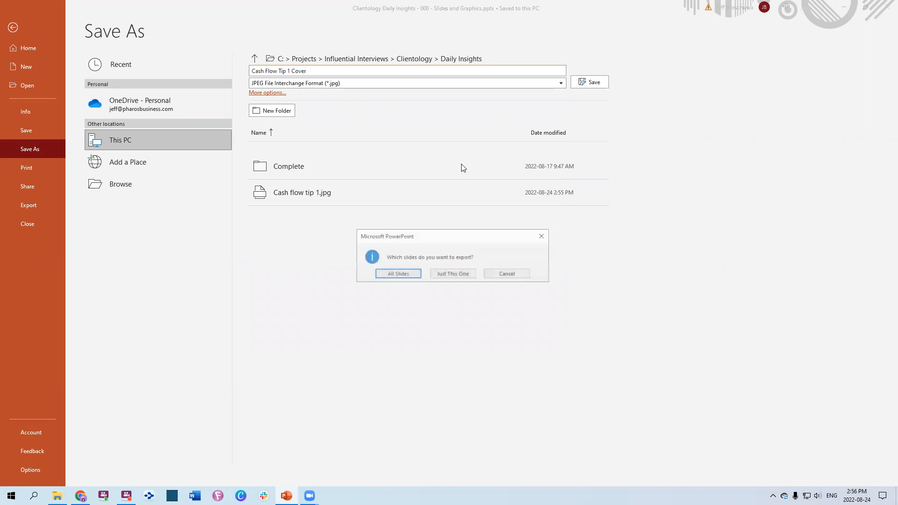
{"action": "left_click", "coordinate": [453, 273]}
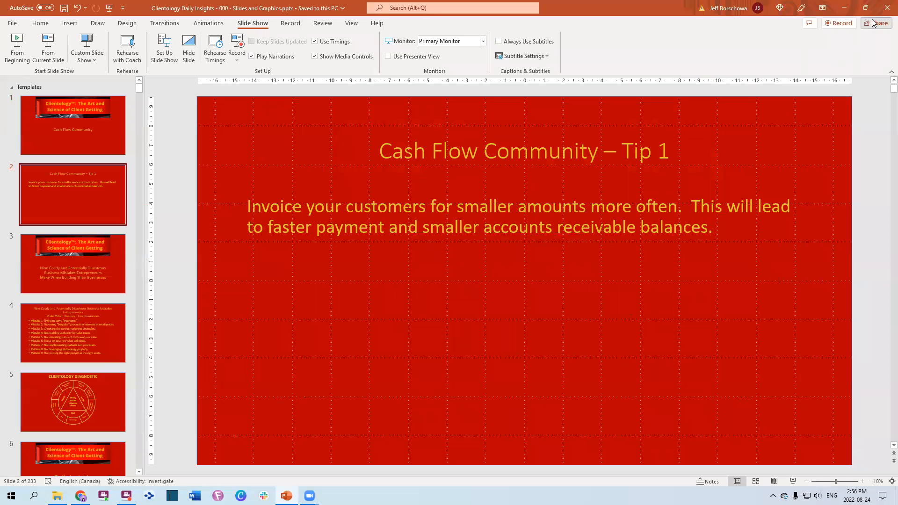
Close the presentation without saving its changes and fit the Daily Insights folder window to half the screen
{"action": "left_click", "coordinate": [887, 7]}
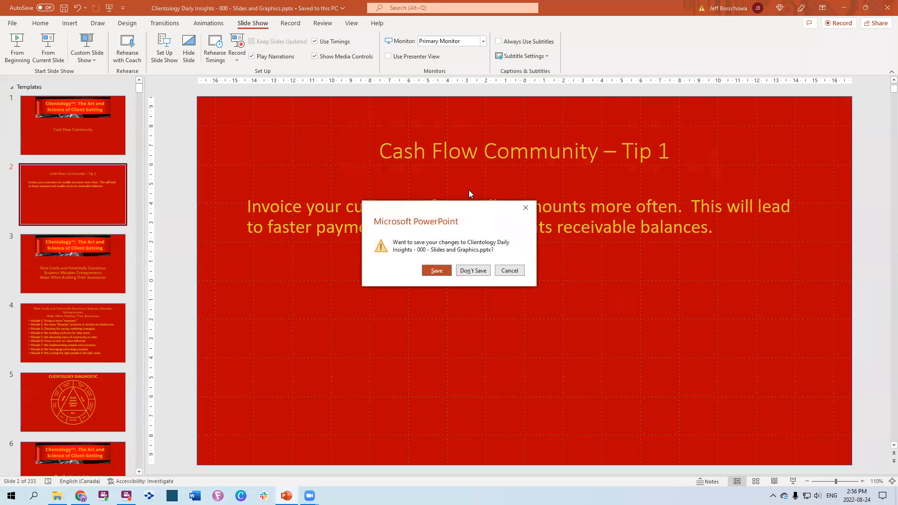
{"action": "left_click", "coordinate": [468, 271]}
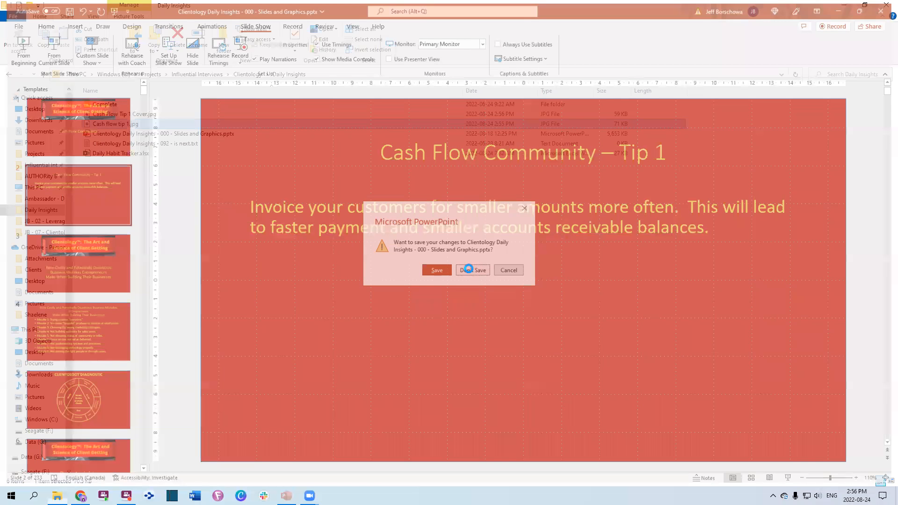
{"action": "key", "text": "super+Left"}
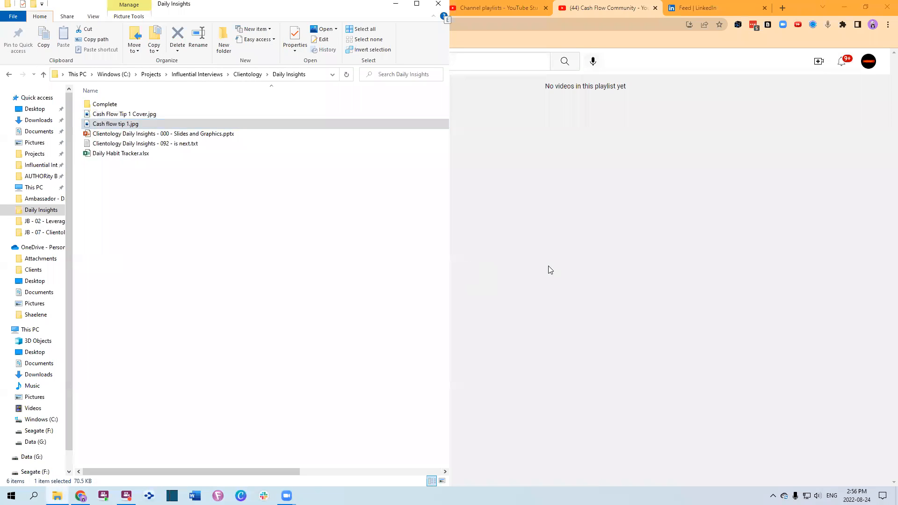
Switch to YouTube in Chrome and start a new video upload for the Clientology channel
{"action": "left_click", "coordinate": [692, 190]}
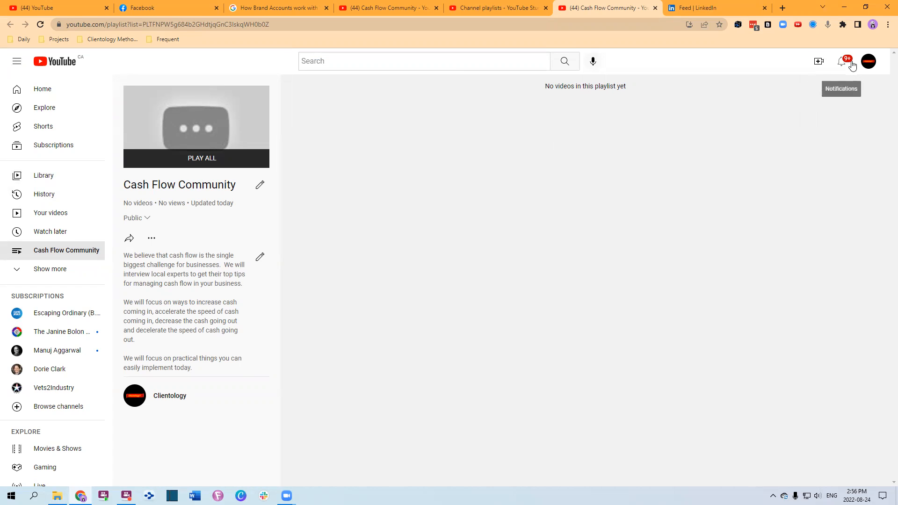
{"action": "left_click", "coordinate": [819, 64]}
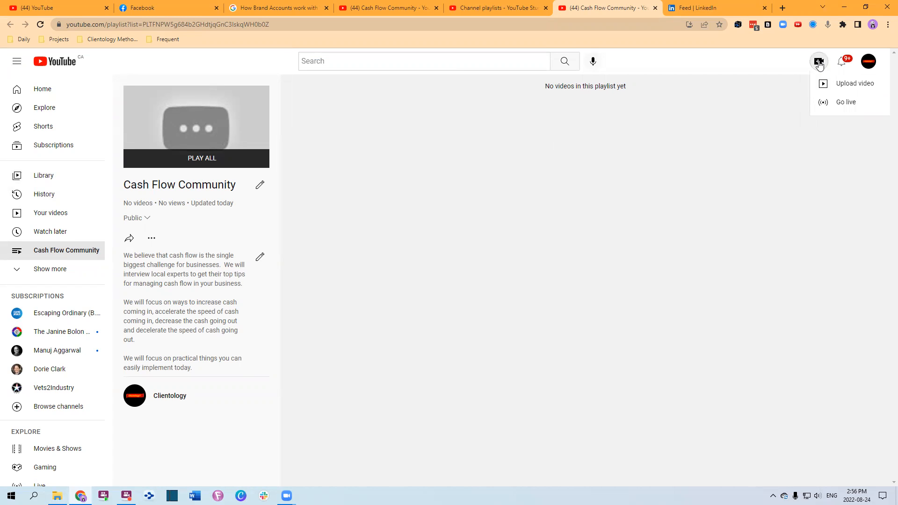
{"action": "left_click", "coordinate": [847, 90]}
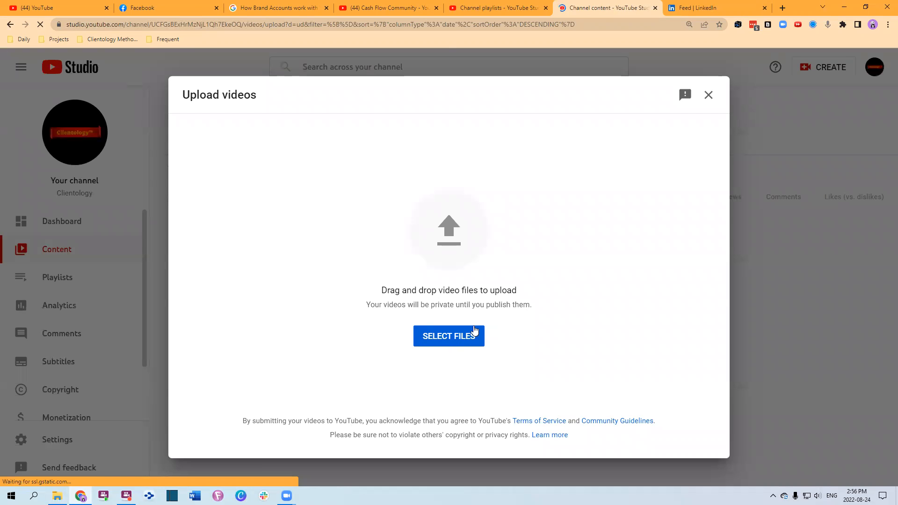
Upload video1253617938.mp4 from the 2022-08-24 08.58.11 Zoom recording folder in Documents and title it "Cash Flow Tip 1"
{"action": "key", "text": "alt+Tab"}
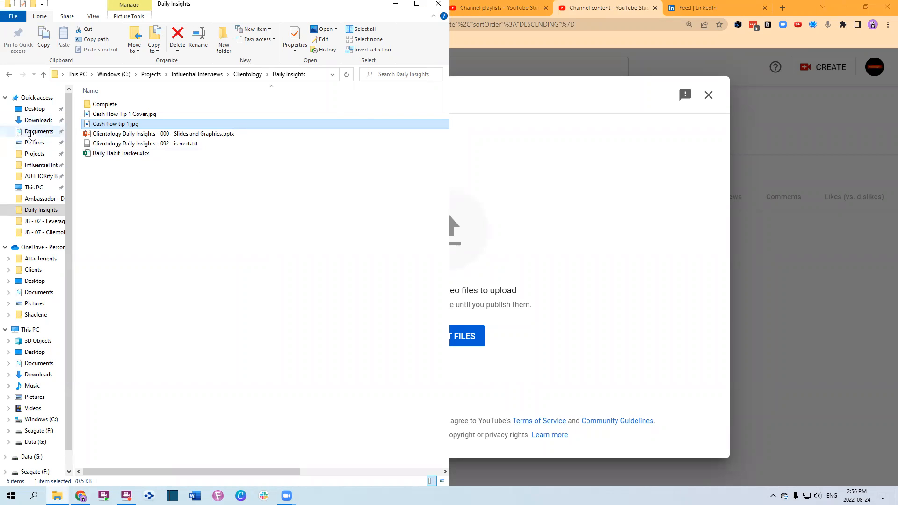
{"action": "left_click", "coordinate": [19, 131]}
{"action": "left_click", "coordinate": [108, 125]}
{"action": "double_click", "coordinate": [109, 125]}
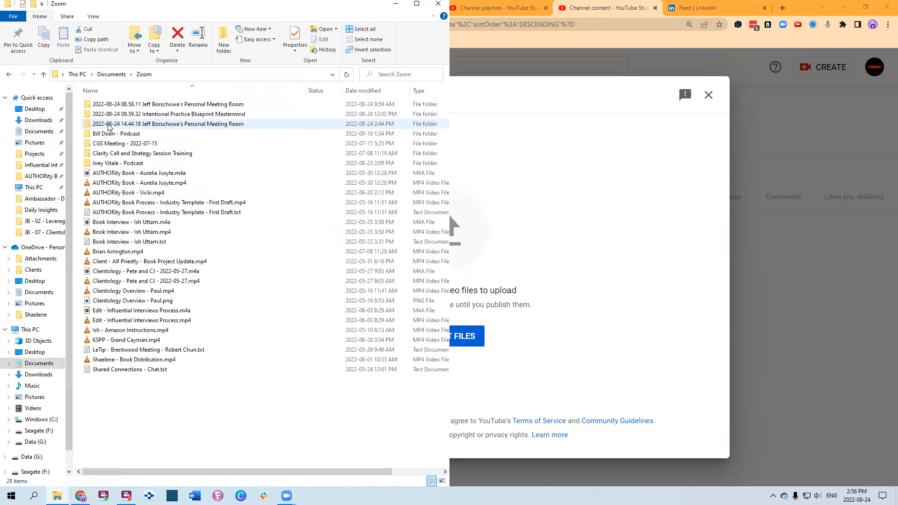
{"action": "double_click", "coordinate": [172, 124]}
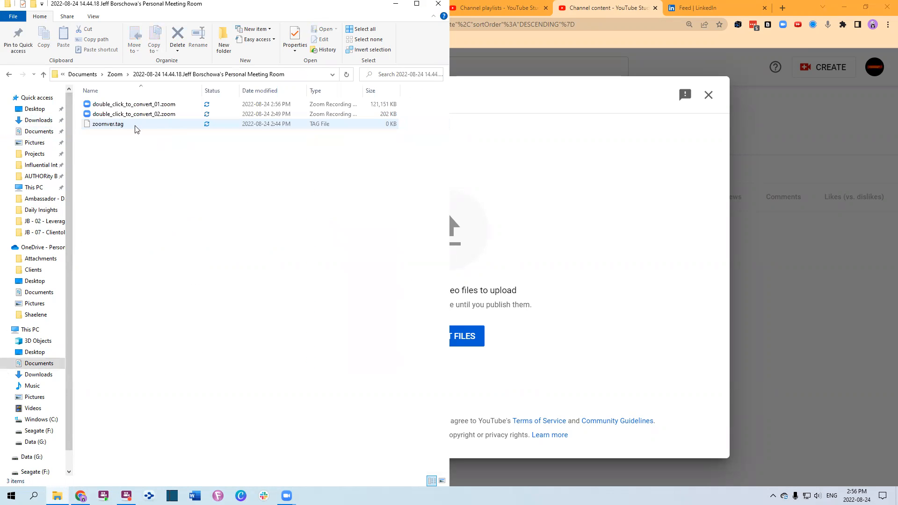
{"action": "left_click", "coordinate": [115, 75]}
{"action": "double_click", "coordinate": [131, 104]}
{"action": "left_click", "coordinate": [108, 137]}
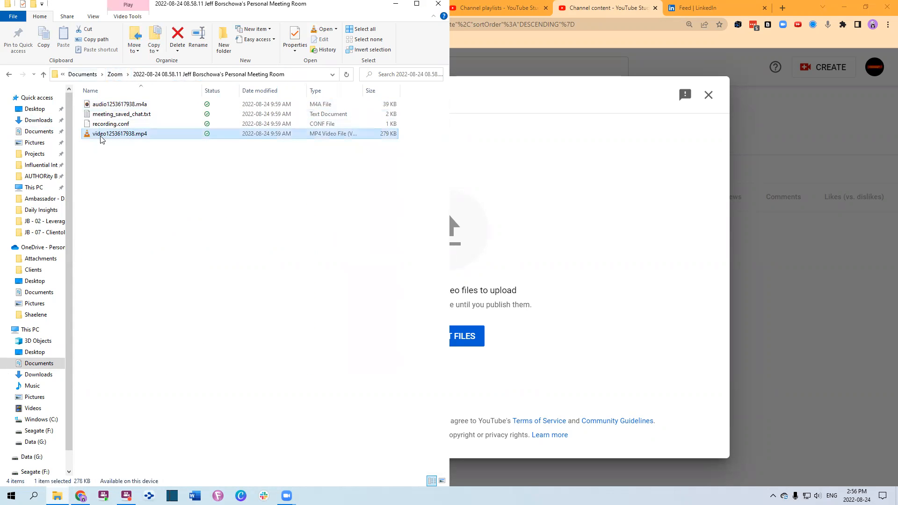
{"action": "left_click_drag", "start_coordinate": [122, 138], "coordinate": [517, 252]}
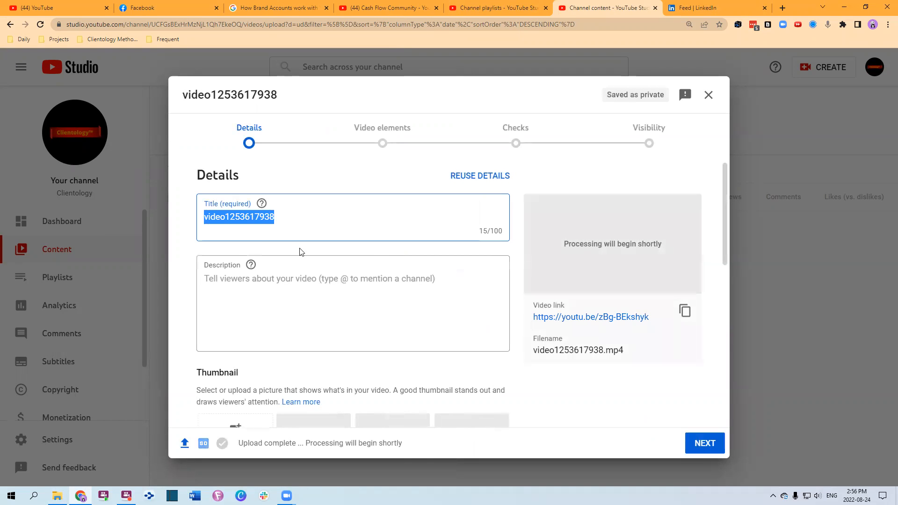
{"action": "type", "text": "Cash Flow Tip 1"}
{"action": "left_click", "coordinate": [291, 322]}
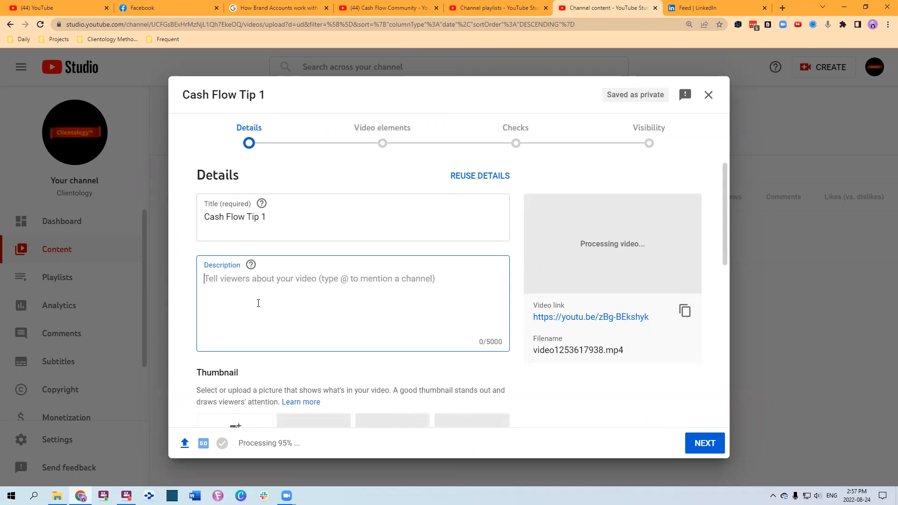
{"action": "key", "text": "alt"}
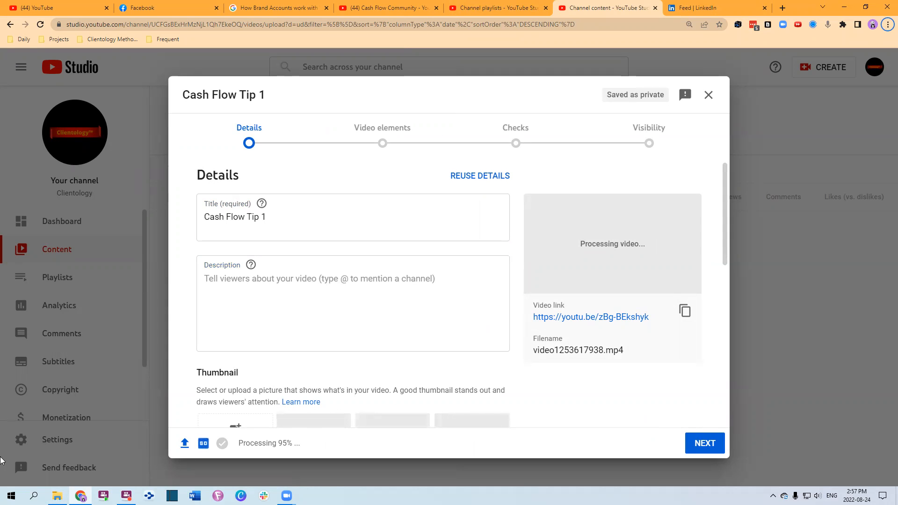
{"action": "key", "text": "alt+Tab"}
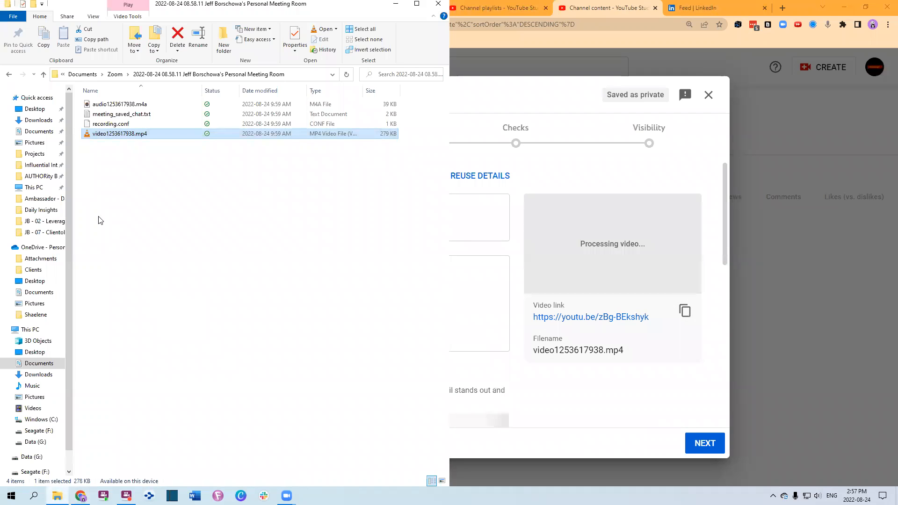
{"action": "left_click", "coordinate": [33, 496]}
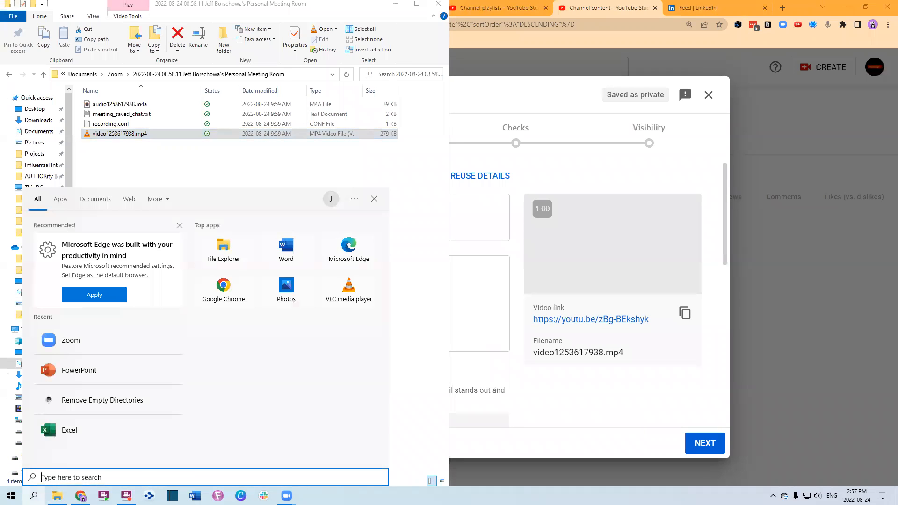
{"action": "left_click", "coordinate": [74, 371]}
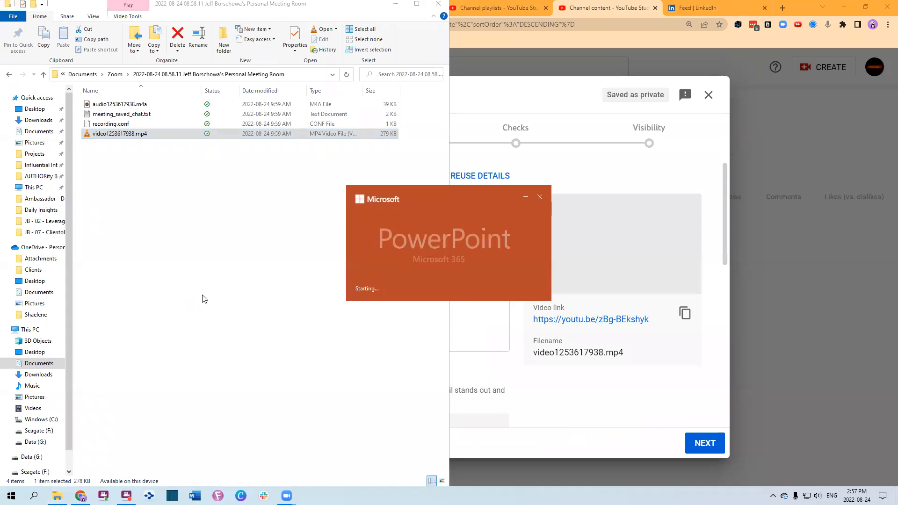
{"action": "left_click", "coordinate": [887, 7]}
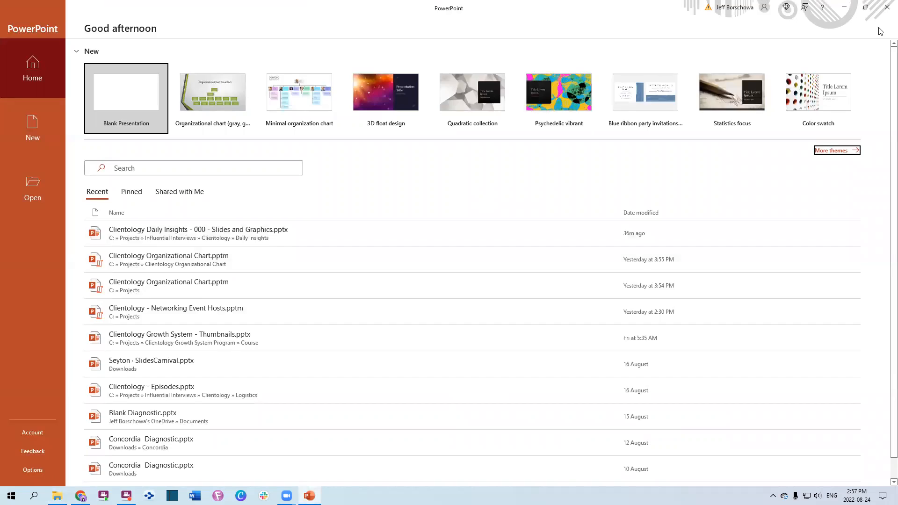
{"action": "left_click", "coordinate": [514, 255]}
Describe the video as "In this video, we talk about accelerating cash inflow by invoicing smaller amounts more often."
{"action": "left_click", "coordinate": [379, 311]}
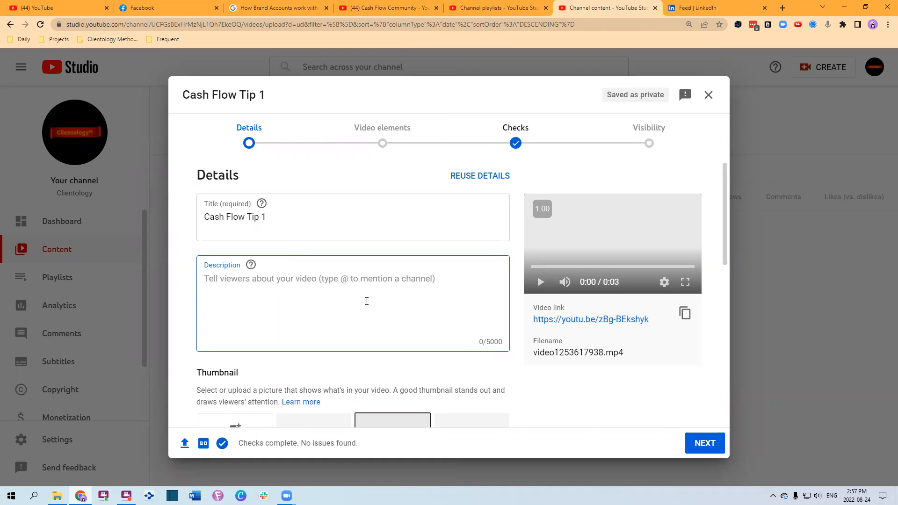
{"action": "scroll", "coordinate": [280, 281], "scroll_direction": "down", "scroll_amount": 2}
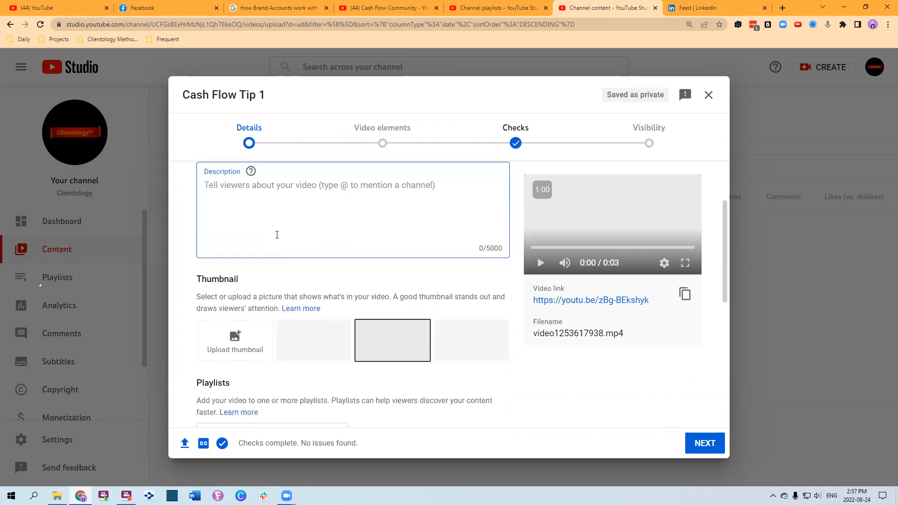
{"action": "scroll", "coordinate": [279, 235], "scroll_direction": "up", "scroll_amount": 1}
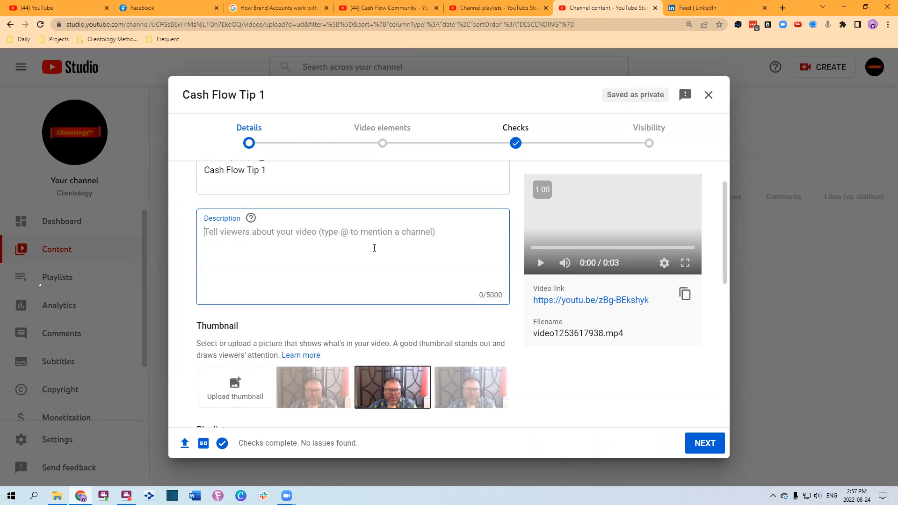
{"action": "type", "text": "In this vdi"}
{"action": "key", "text": "BackSpace"}
{"action": "key", "text": "BackSpace"}
{"action": "type", "text": "ideo we tlak a"}
{"action": "key", "text": "BackSpace"}
{"action": "key", "text": "BackSpace"}
{"action": "key", "text": "BackSpace"}
{"action": "key", "text": "BackSpace"}
{"action": "key", "text": "BackSpace"}
{"action": "key", "text": "BackSpace"}
{"action": "type", "text": ", we "}
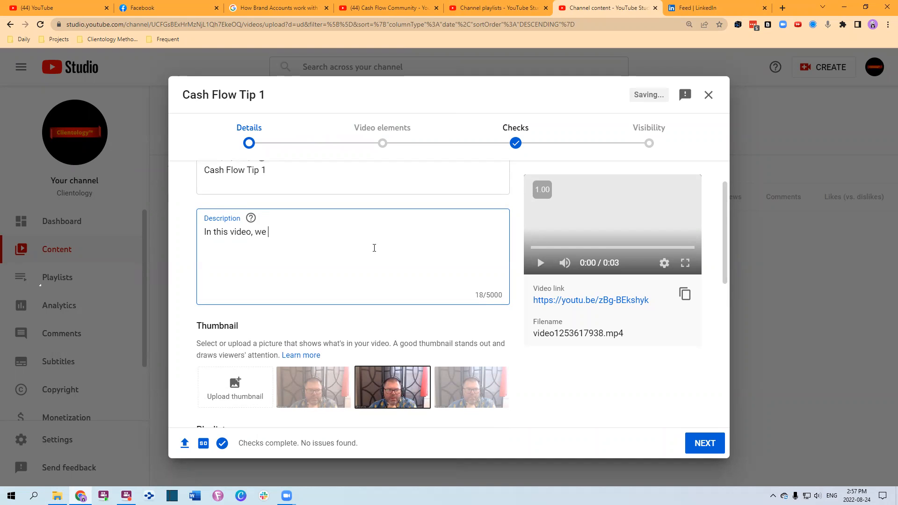
{"action": "type", "text": "talk about accelerating c"}
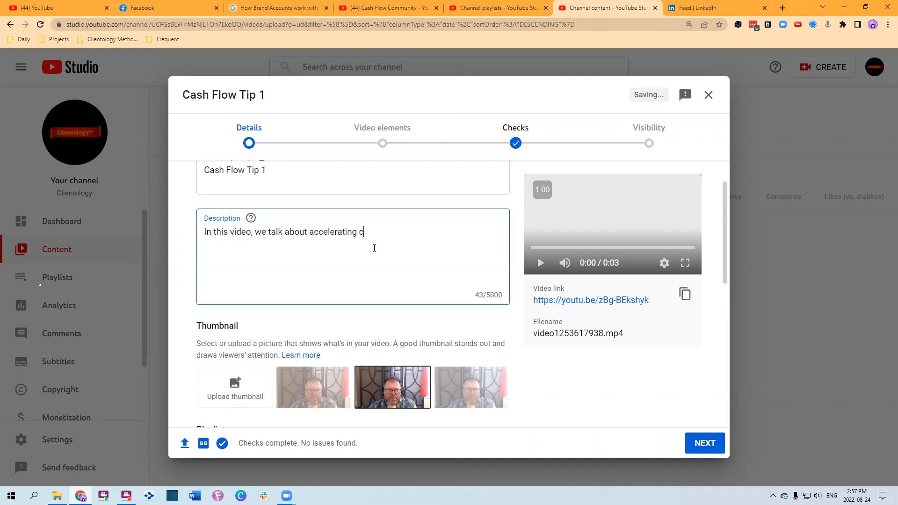
{"action": "type", "text": "ash fnflu"}
{"action": "type", "text": "w by"}
{"action": "type", "text": " invoicing"}
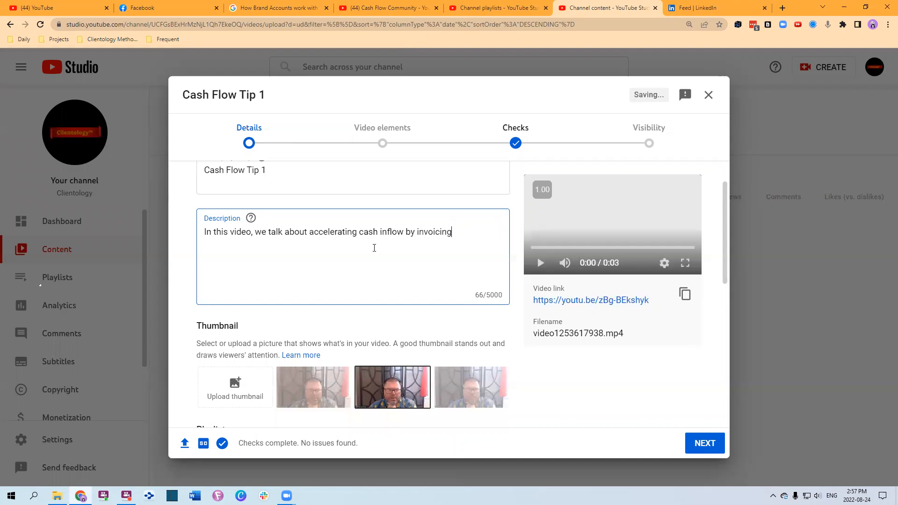
{"action": "type", "text": " smaller amounts more often."}
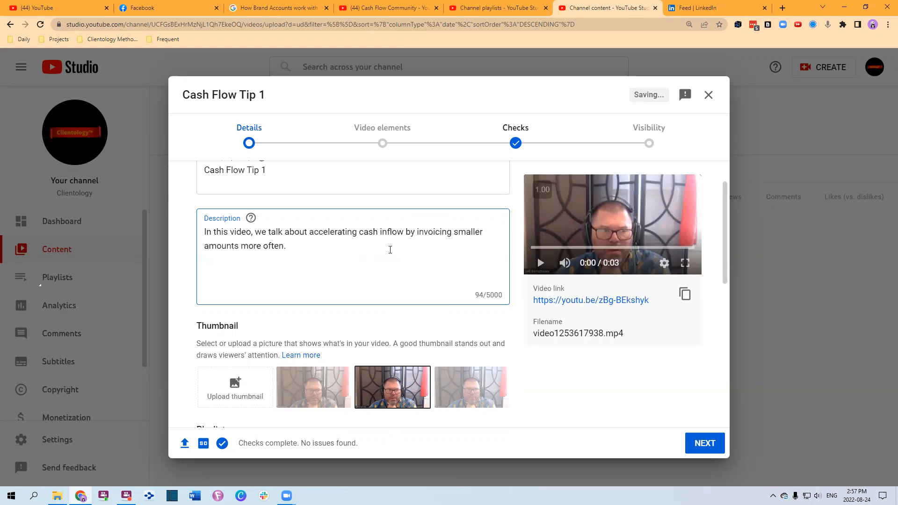
Upload "Cash Flow Tip 1 Cover.jpg" from the Daily Insights folder as the video's thumbnail
{"action": "scroll", "coordinate": [240, 277], "scroll_direction": "down", "scroll_amount": 3}
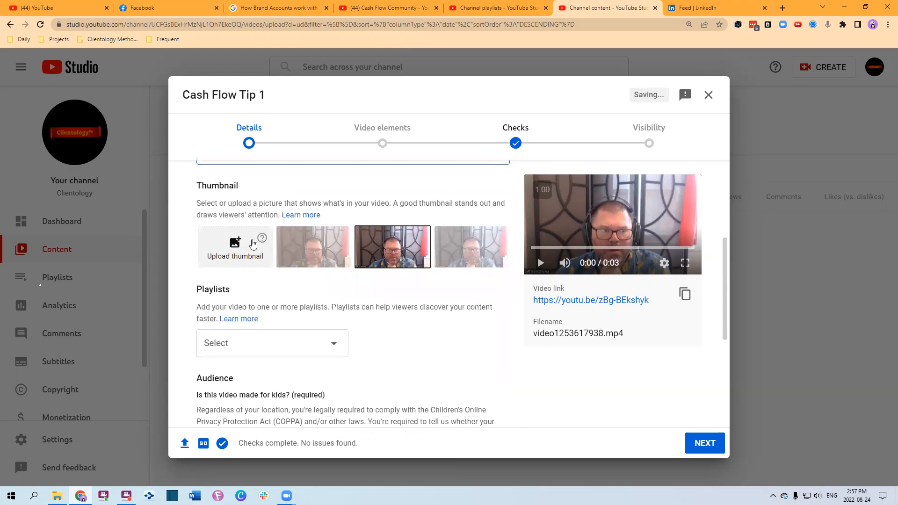
{"action": "scroll", "coordinate": [262, 243], "scroll_direction": "up", "scroll_amount": 2}
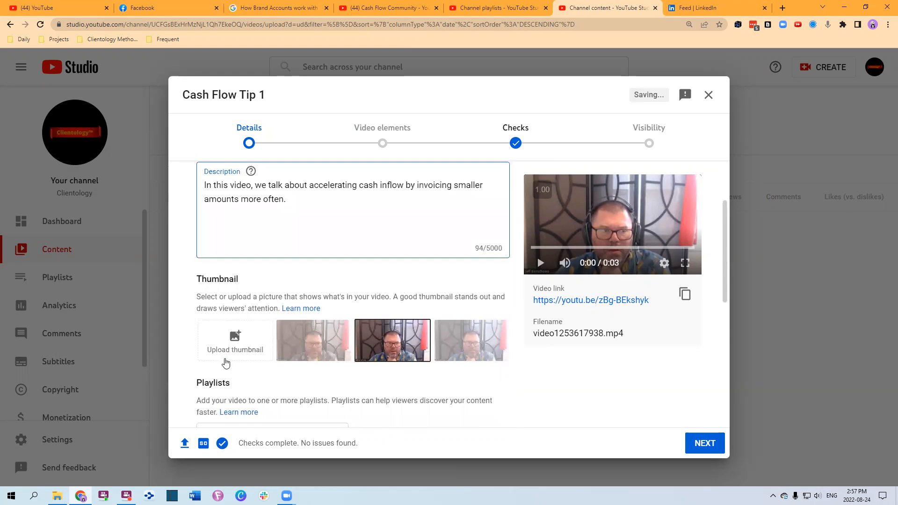
{"action": "left_click", "coordinate": [242, 343]}
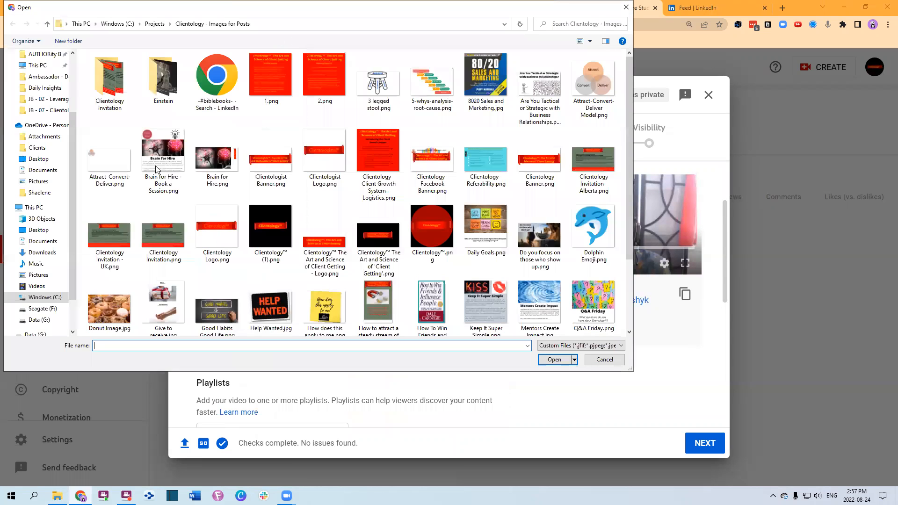
{"action": "left_click", "coordinate": [45, 88]}
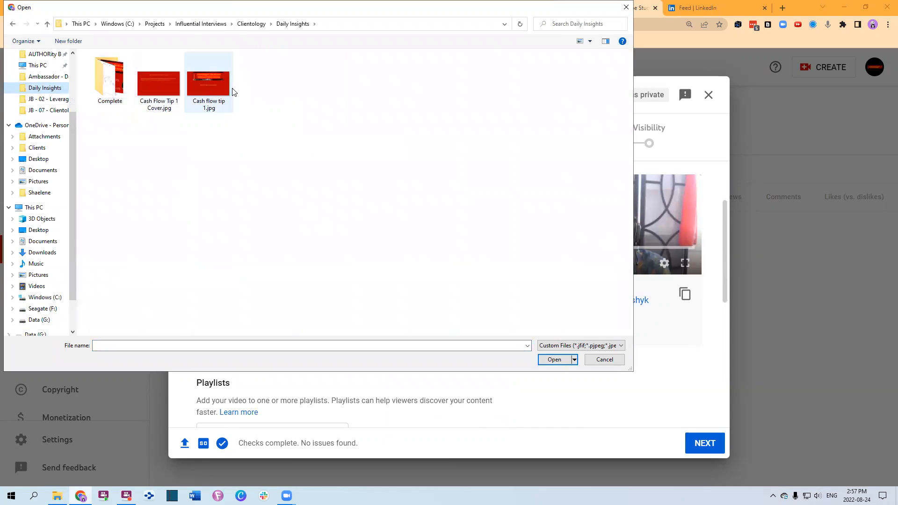
{"action": "double_click", "coordinate": [161, 93]}
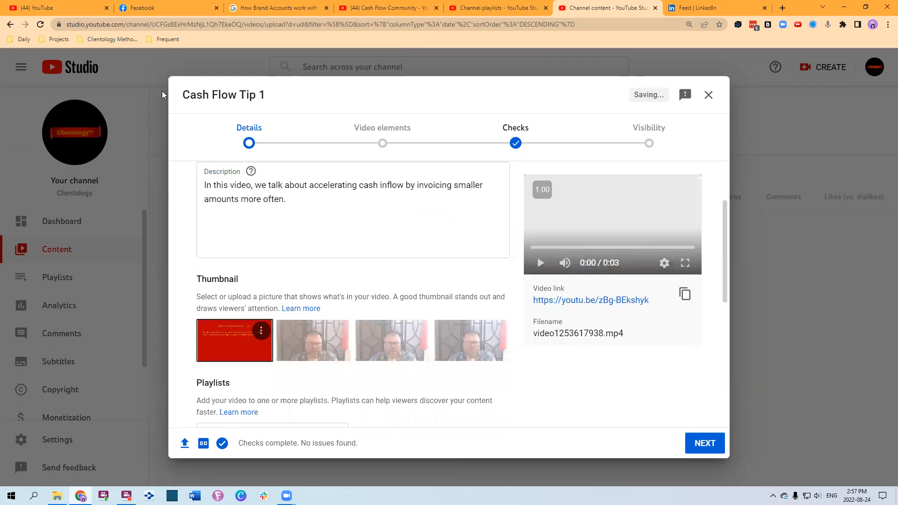
Add the video to the Cash Flow Community playlist
{"action": "scroll", "coordinate": [250, 304], "scroll_direction": "down", "scroll_amount": 2}
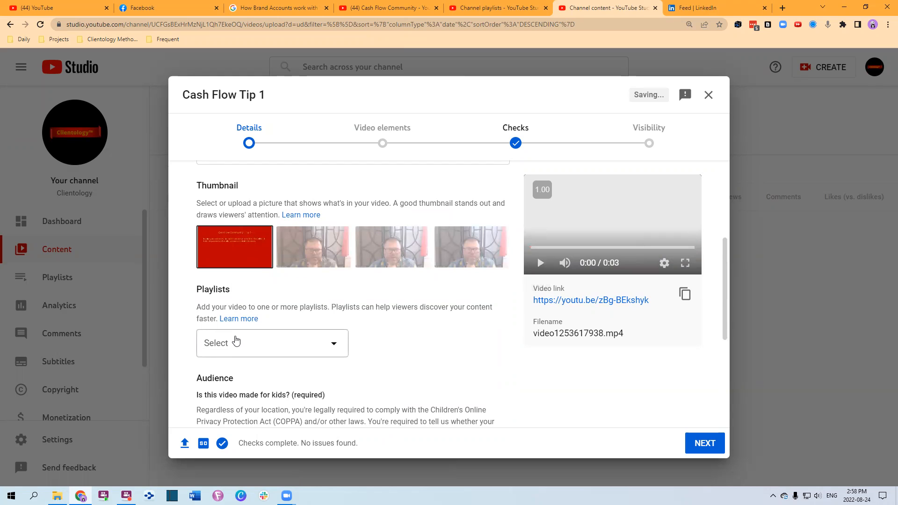
{"action": "left_click", "coordinate": [251, 349]}
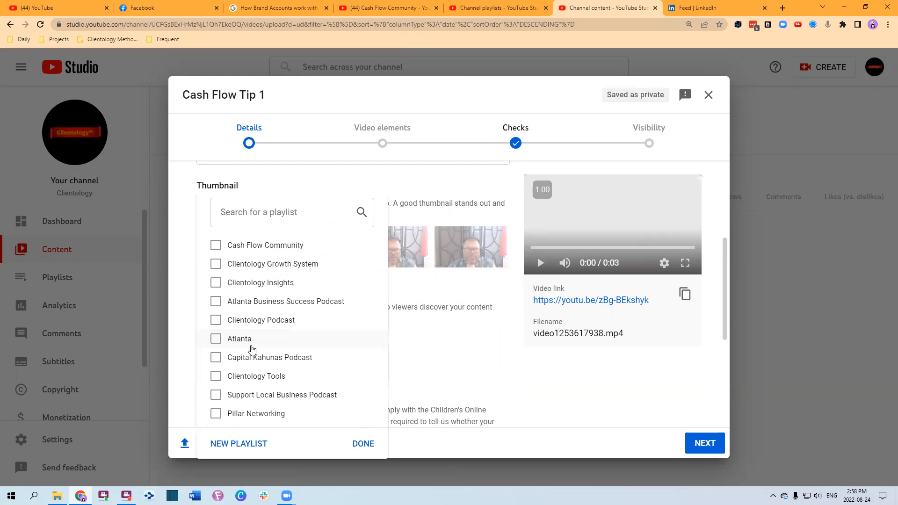
{"action": "left_click", "coordinate": [233, 248]}
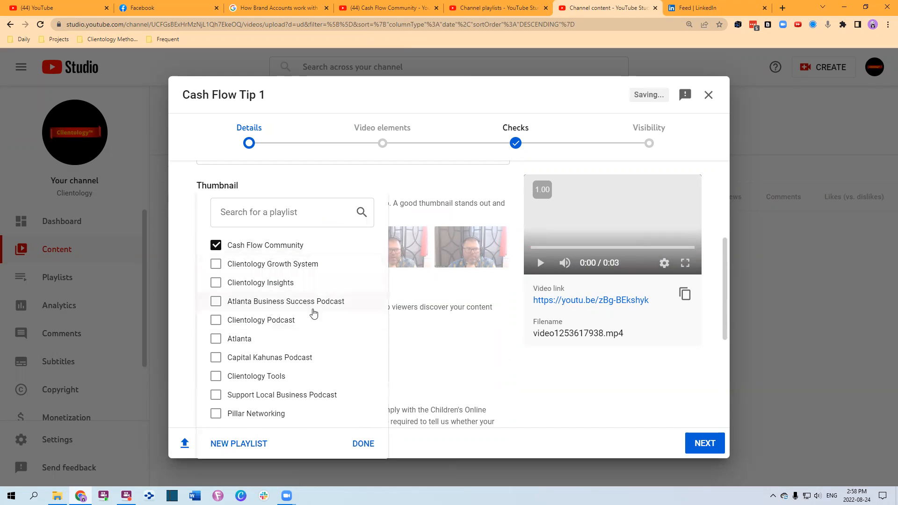
{"action": "left_click", "coordinate": [359, 445]}
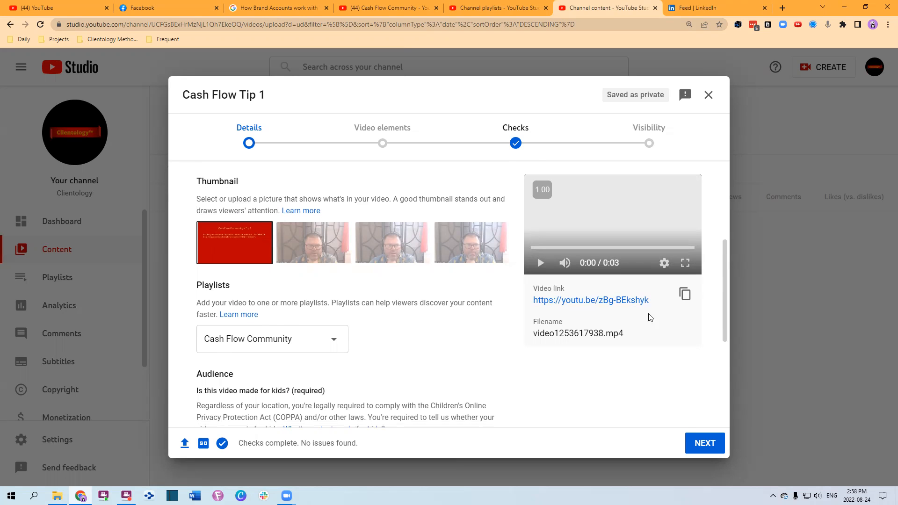
Declare the video as not made for kids and expand the advanced age restriction options
{"action": "scroll", "coordinate": [374, 323], "scroll_direction": "down", "scroll_amount": 5}
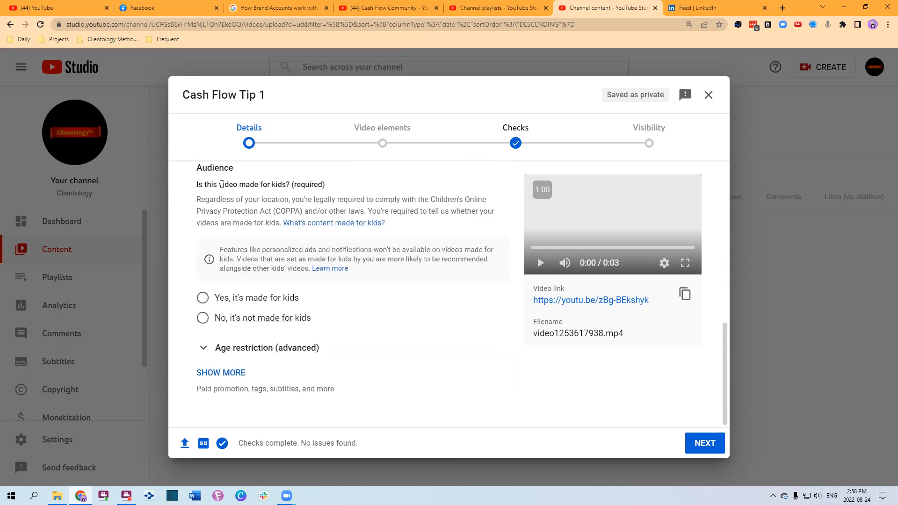
{"action": "left_click", "coordinate": [203, 319]}
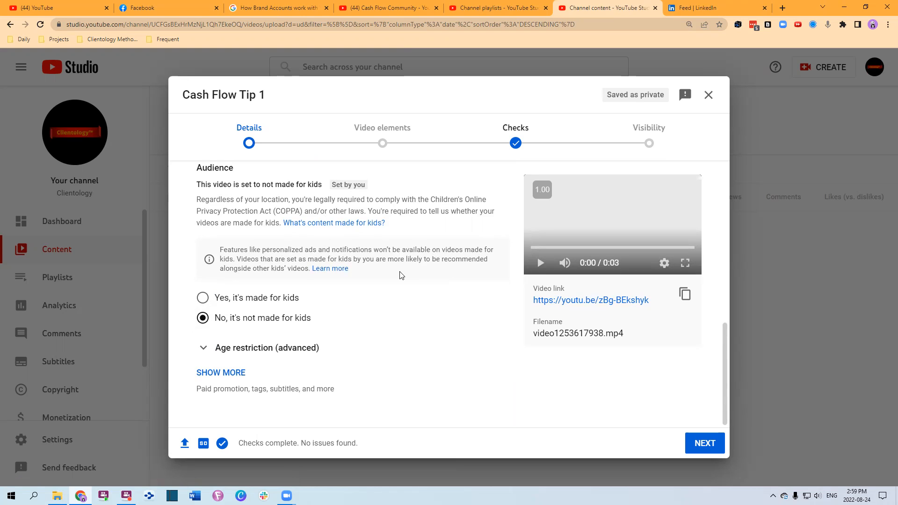
{"action": "left_click", "coordinate": [236, 348]}
{"action": "scroll", "coordinate": [423, 346], "scroll_direction": "down", "scroll_amount": 1}
{"action": "scroll", "coordinate": [423, 346], "scroll_direction": "down", "scroll_amount": 2}
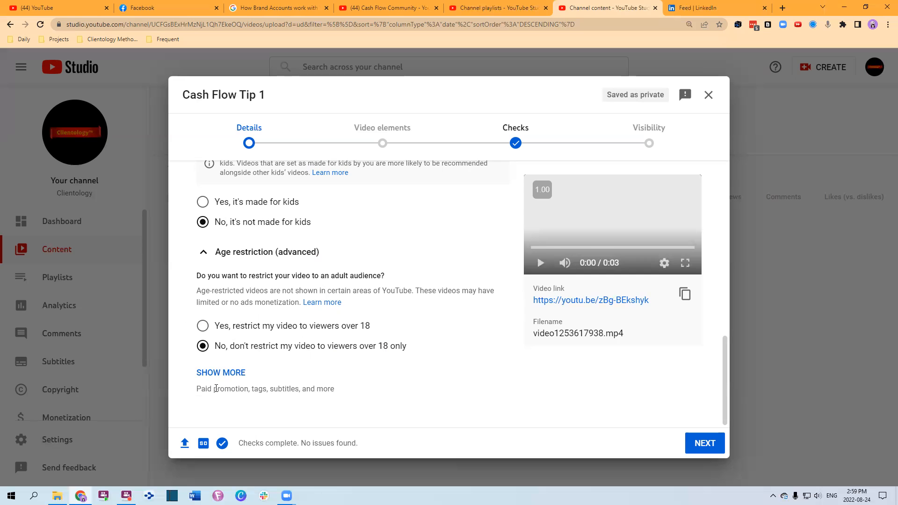
Show the additional video settings and declare that the video contains paid promotion
{"action": "left_click", "coordinate": [219, 373]}
{"action": "scroll", "coordinate": [410, 370], "scroll_direction": "down", "scroll_amount": 4}
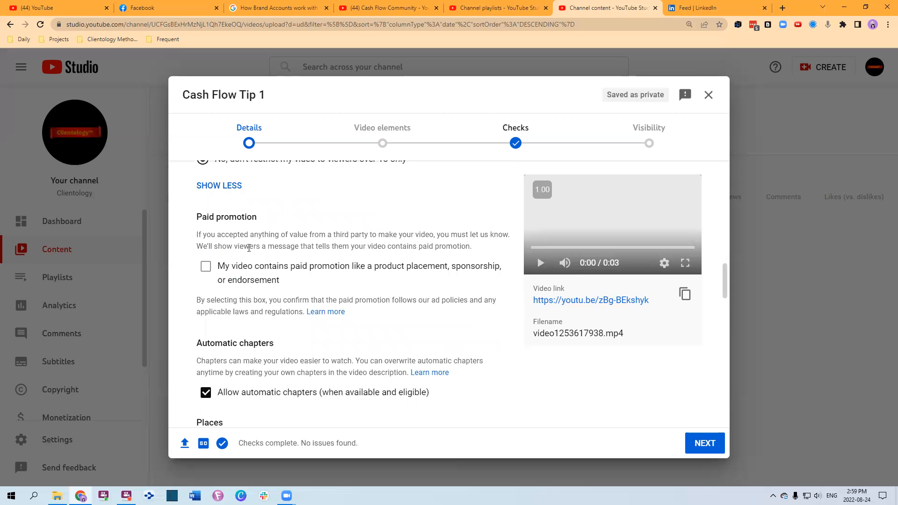
{"action": "left_click", "coordinate": [206, 267]}
{"action": "scroll", "coordinate": [261, 290], "scroll_direction": "down", "scroll_amount": 2}
{"action": "scroll", "coordinate": [390, 288], "scroll_direction": "up", "scroll_amount": 1}
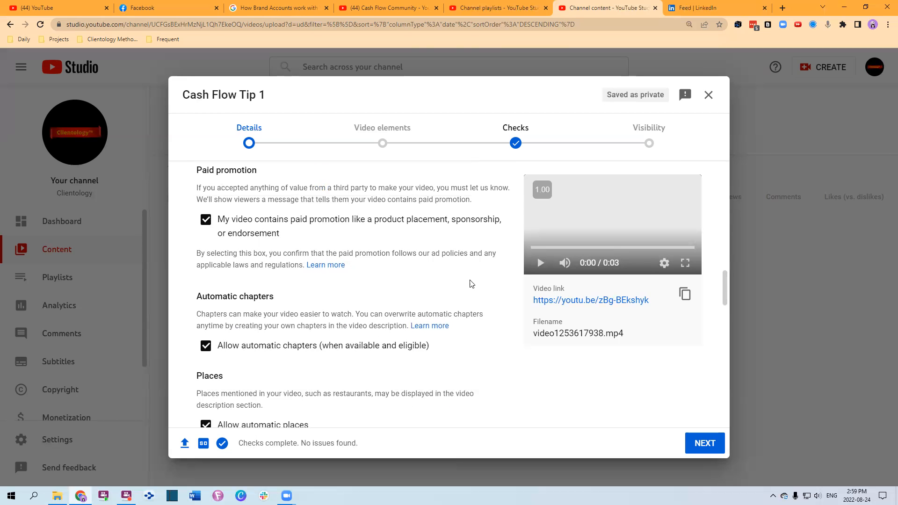
Add the tags Clientology, Cash Flow Tips and Edmonton to the video
{"action": "scroll", "coordinate": [458, 289], "scroll_direction": "down", "scroll_amount": 2}
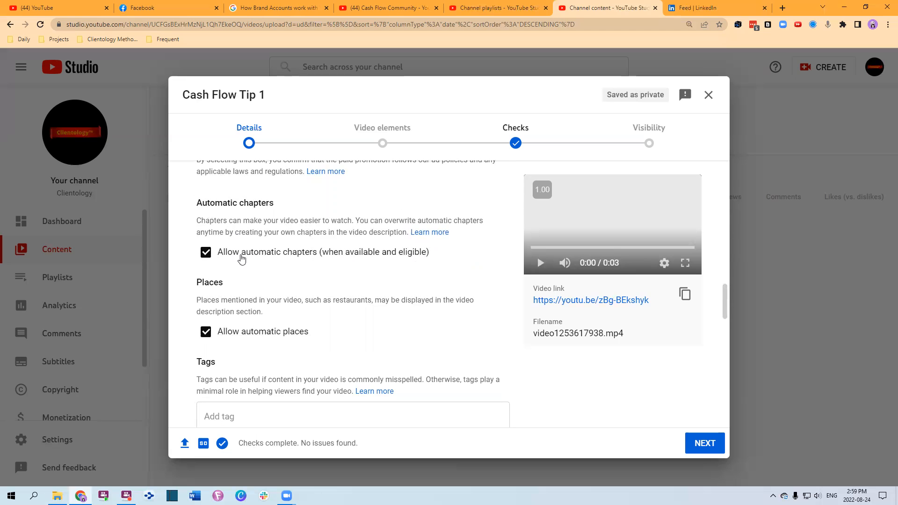
{"action": "scroll", "coordinate": [241, 255], "scroll_direction": "down", "scroll_amount": 1}
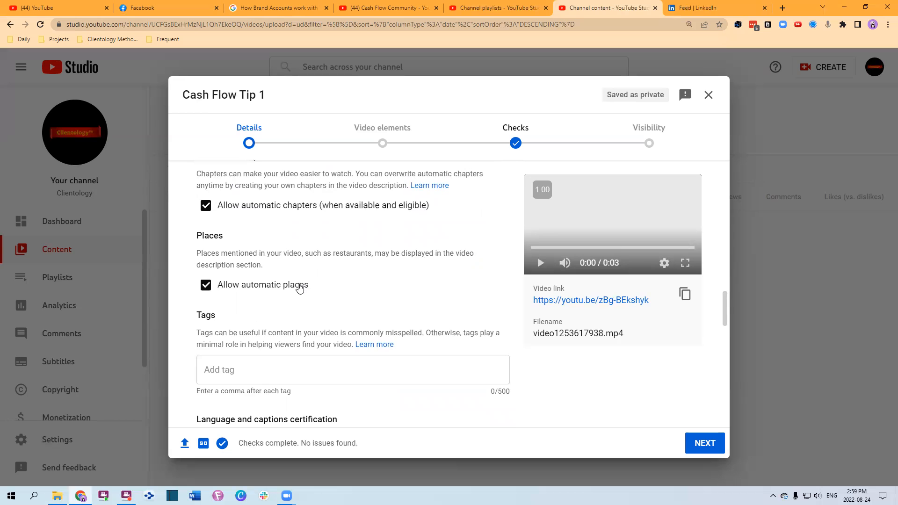
{"action": "scroll", "coordinate": [294, 285], "scroll_direction": "down", "scroll_amount": 2}
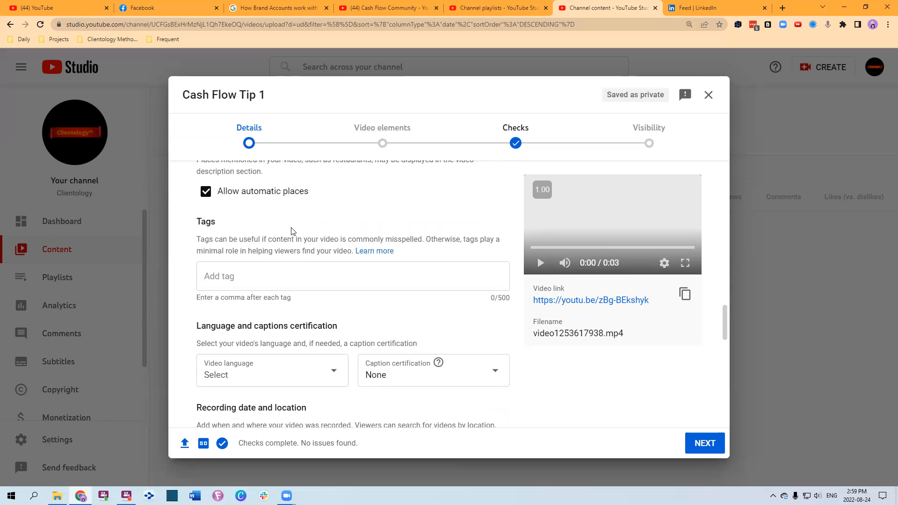
{"action": "scroll", "coordinate": [287, 238], "scroll_direction": "up", "scroll_amount": 1}
{"action": "scroll", "coordinate": [270, 285], "scroll_direction": "down", "scroll_amount": 2}
{"action": "left_click", "coordinate": [233, 229]}
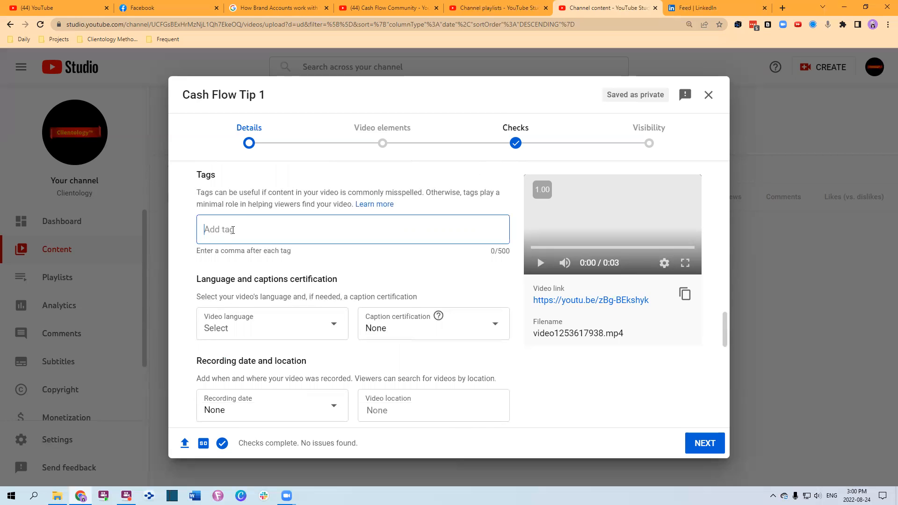
{"action": "type", "text": "Clientology"}
{"action": "key", "text": "comma"}
{"action": "type", "text": "Cash Flow Tips"}
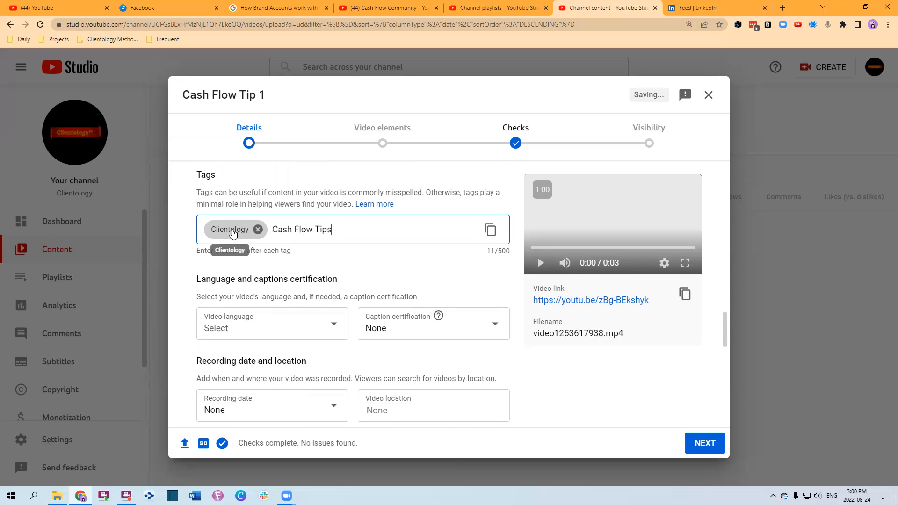
{"action": "key", "text": "comma"}
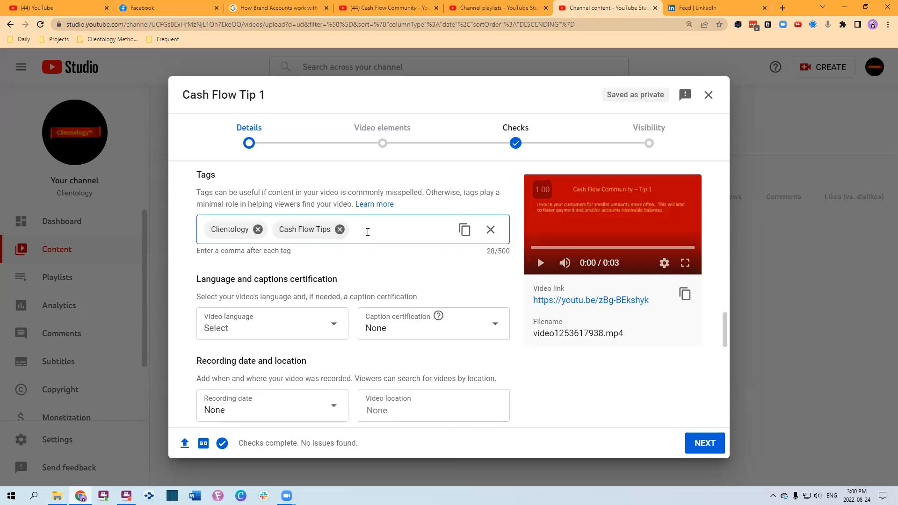
{"action": "type", "text": "Edmonton,"}
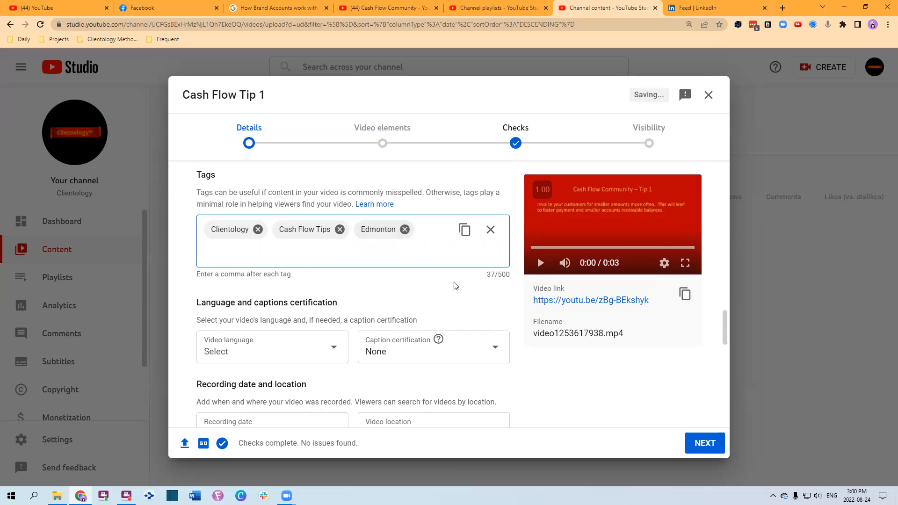
Choose Howto & Style as the video's category
{"action": "scroll", "coordinate": [266, 290], "scroll_direction": "down", "scroll_amount": 2}
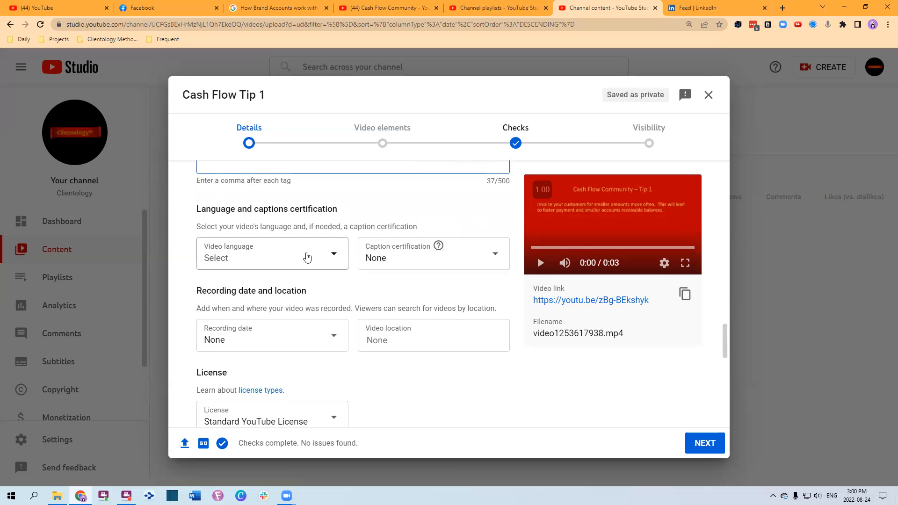
{"action": "scroll", "coordinate": [290, 255], "scroll_direction": "down", "scroll_amount": 2}
{"action": "scroll", "coordinate": [244, 215], "scroll_direction": "up", "scroll_amount": 1}
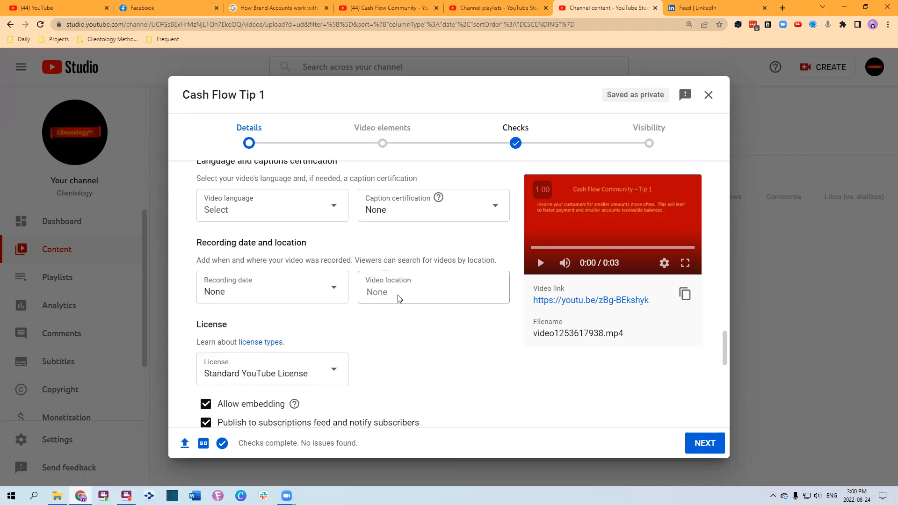
{"action": "scroll", "coordinate": [400, 297], "scroll_direction": "down", "scroll_amount": 3}
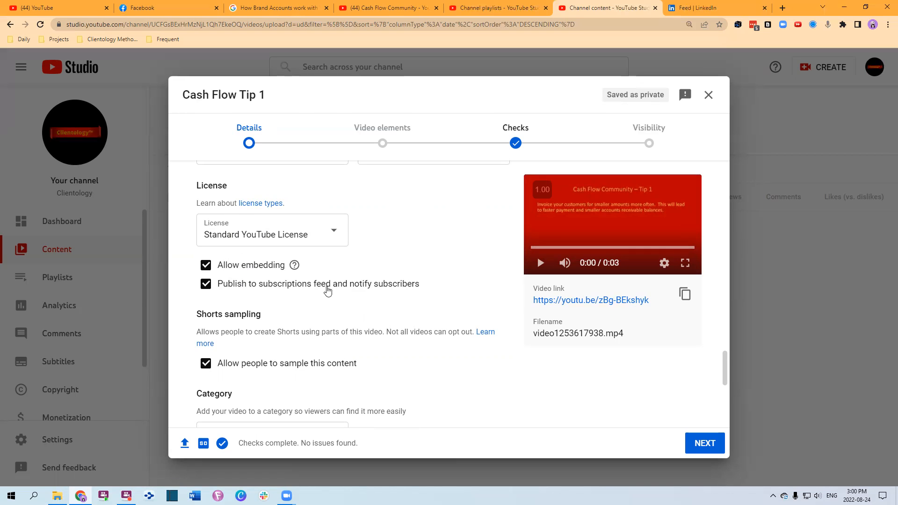
{"action": "scroll", "coordinate": [328, 290], "scroll_direction": "down", "scroll_amount": 2}
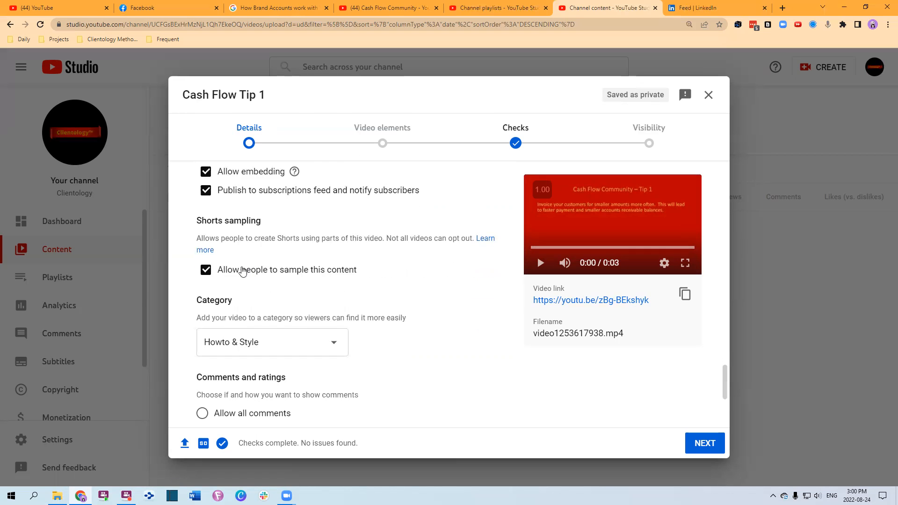
{"action": "scroll", "coordinate": [279, 277], "scroll_direction": "down", "scroll_amount": 2}
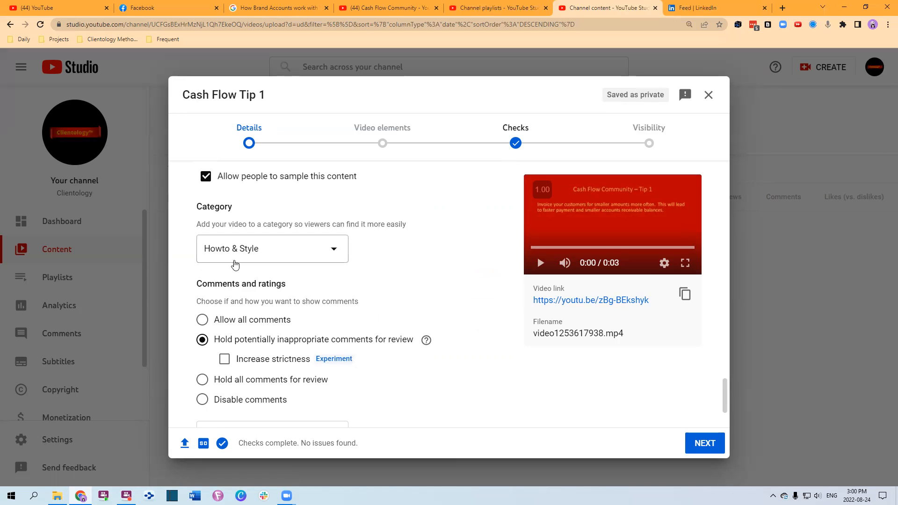
{"action": "left_click", "coordinate": [299, 249]}
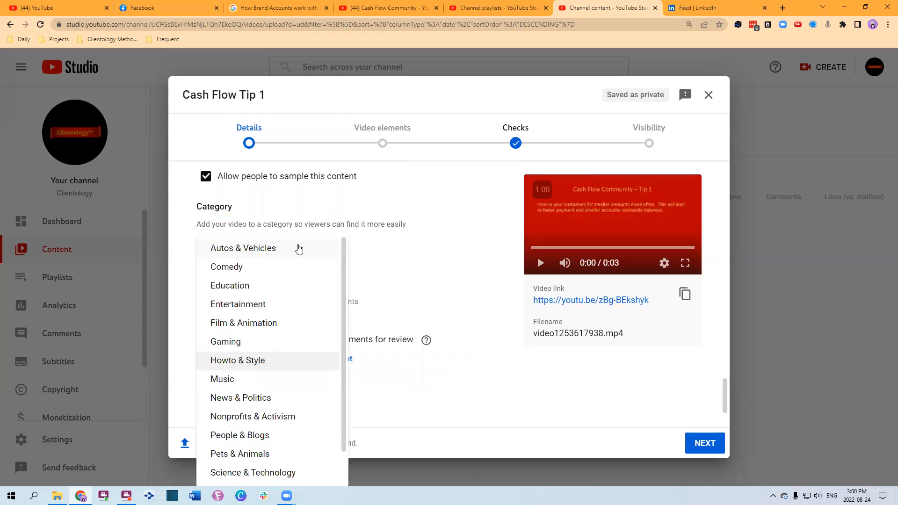
{"action": "left_click", "coordinate": [257, 362]}
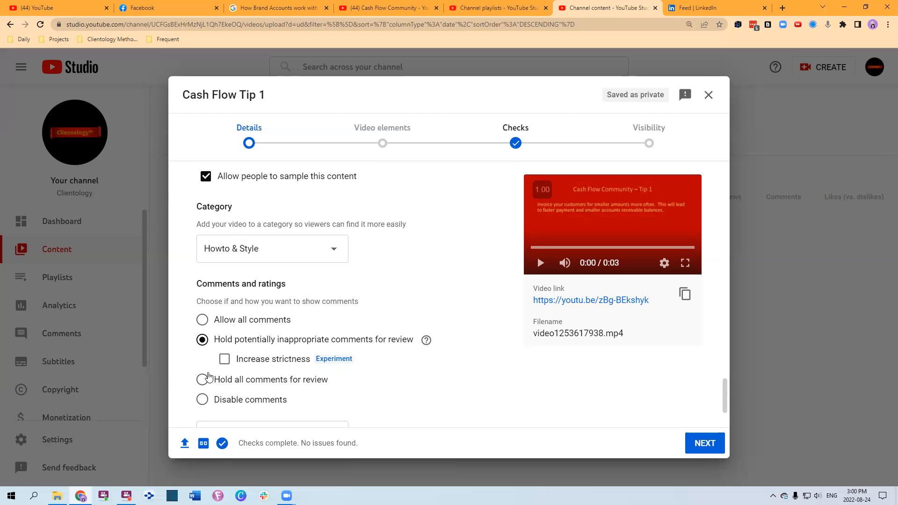
Set the video to hold all comments for review and keep the comments sorted by Top
{"action": "left_click", "coordinate": [275, 383]}
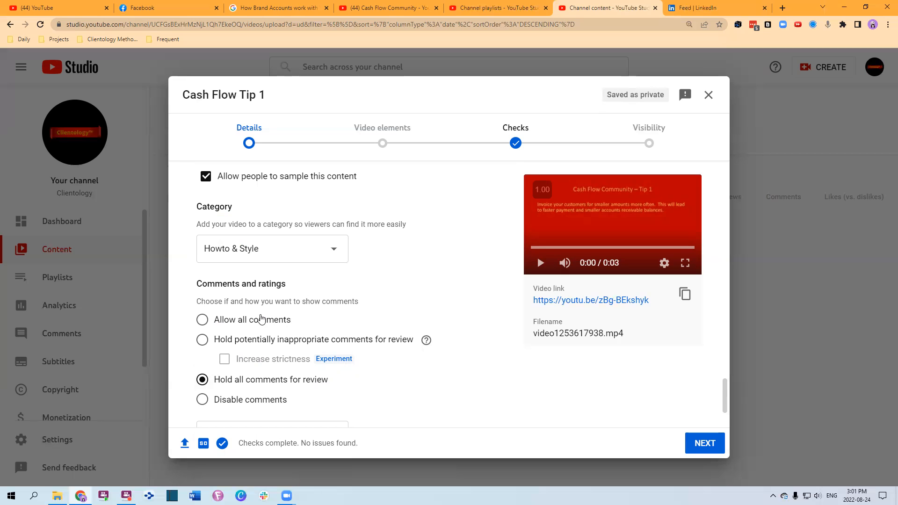
{"action": "scroll", "coordinate": [272, 391], "scroll_direction": "down", "scroll_amount": 2}
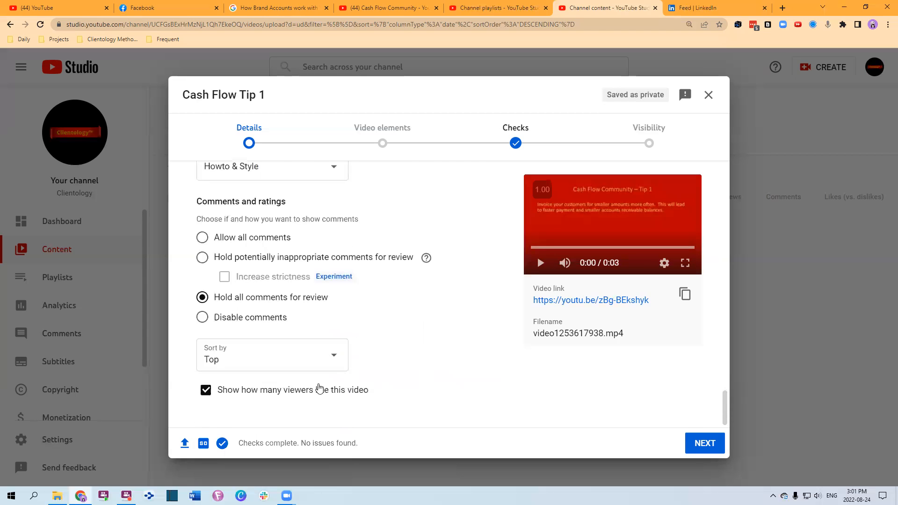
{"action": "left_click", "coordinate": [285, 365]}
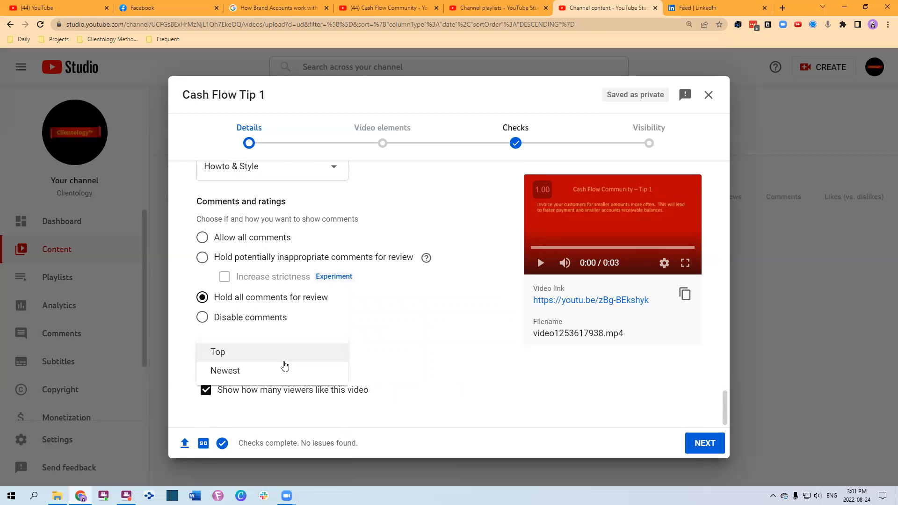
{"action": "left_click", "coordinate": [425, 334]}
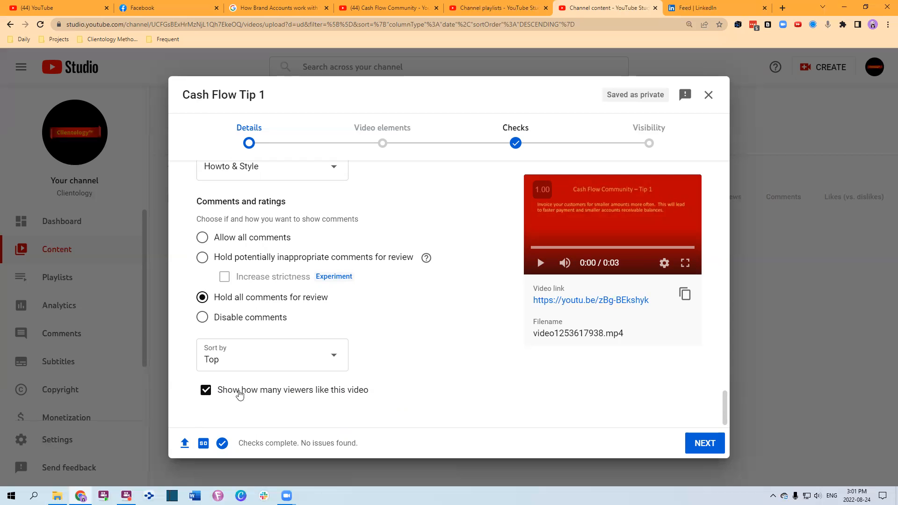
Look back over the video details, then advance past the video elements and checks to the visibility settings
{"action": "scroll", "coordinate": [534, 392], "scroll_direction": "up", "scroll_amount": 6}
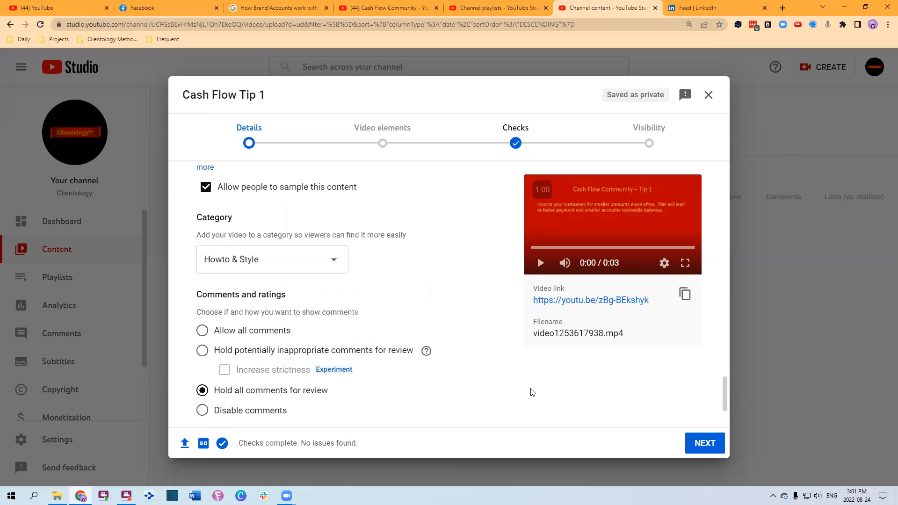
{"action": "scroll", "coordinate": [535, 392], "scroll_direction": "up", "scroll_amount": 5}
{"action": "scroll", "coordinate": [534, 391], "scroll_direction": "down", "scroll_amount": 12}
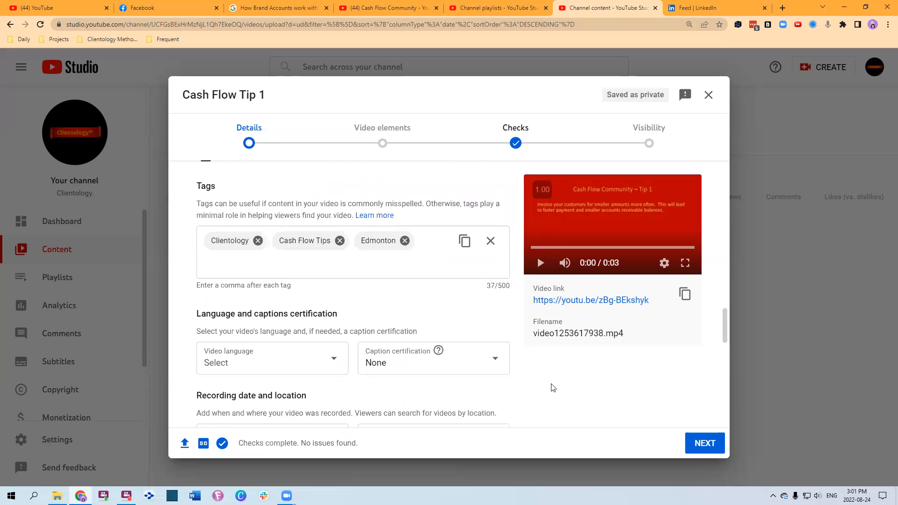
{"action": "left_click", "coordinate": [707, 444]}
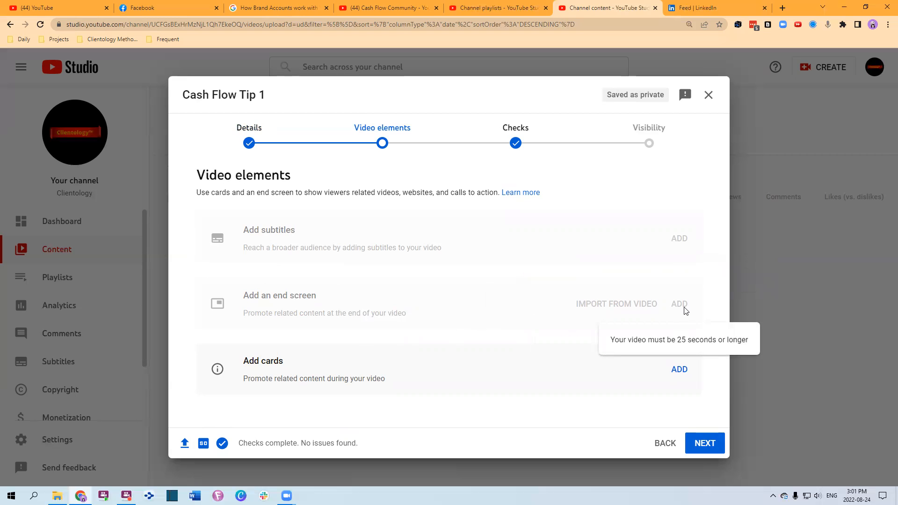
{"action": "left_click", "coordinate": [701, 444]}
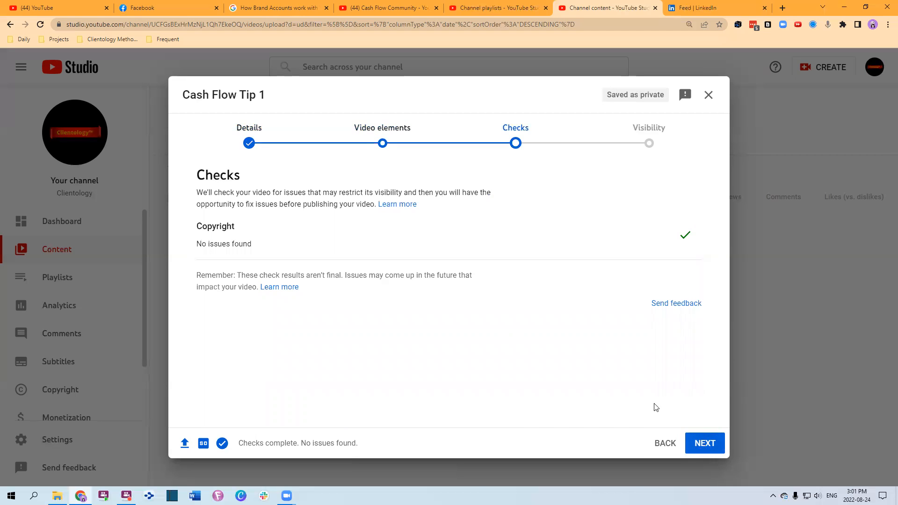
{"action": "left_click", "coordinate": [705, 444]}
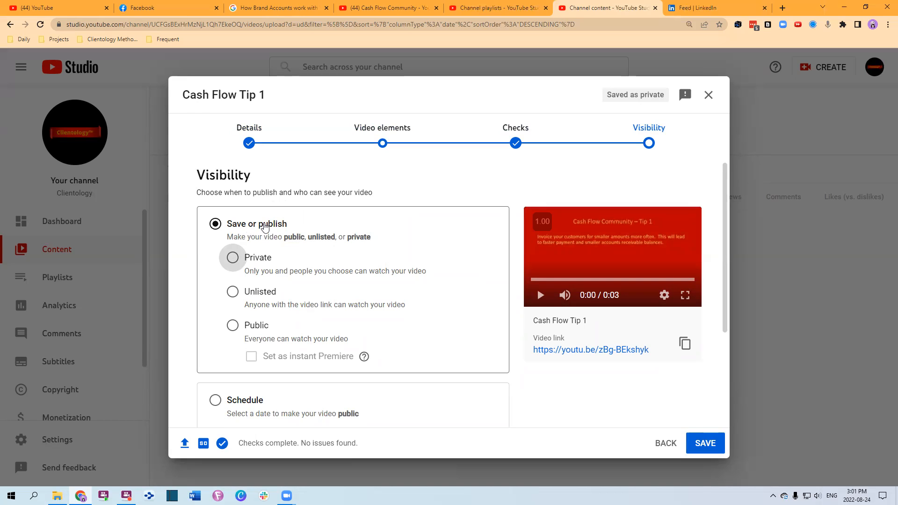
Make the video public, set it as an instant Premiere and publish it
{"action": "left_click", "coordinate": [233, 326]}
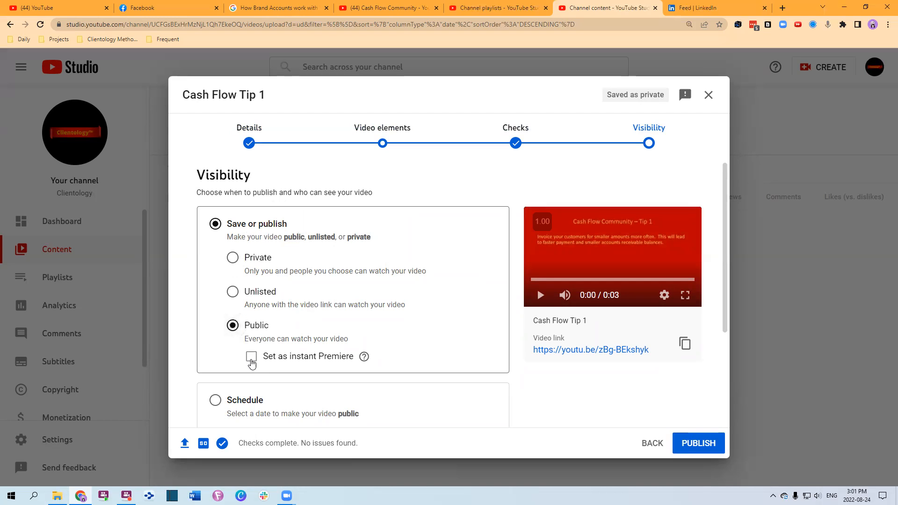
{"action": "left_click", "coordinate": [253, 360]}
{"action": "scroll", "coordinate": [472, 316], "scroll_direction": "down", "scroll_amount": 3}
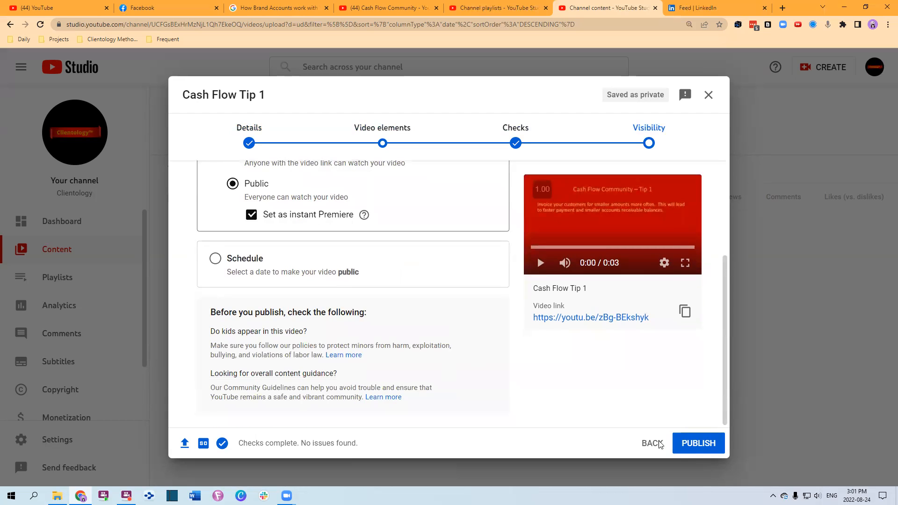
{"action": "left_click", "coordinate": [707, 444]}
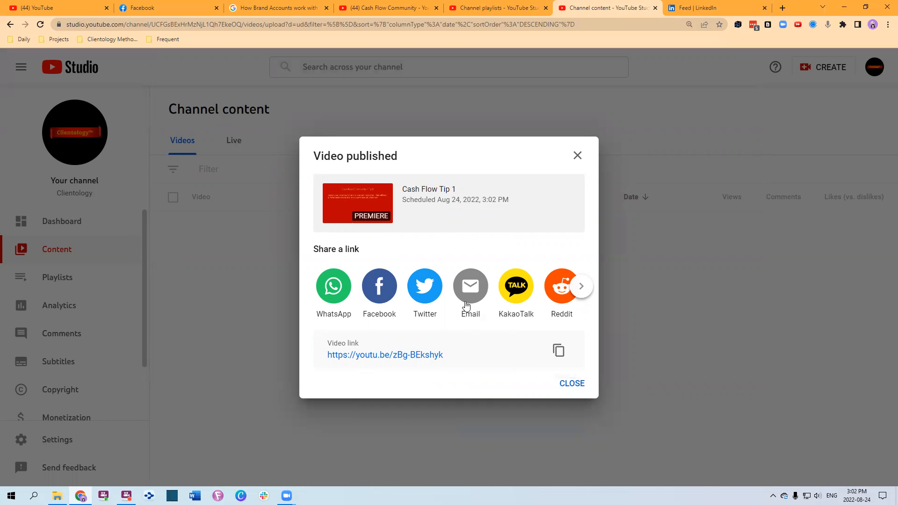
Dismiss the publishing confirmation and permanently delete the Cash Flow Tip 1 video from the channel
{"action": "left_click", "coordinate": [572, 388]}
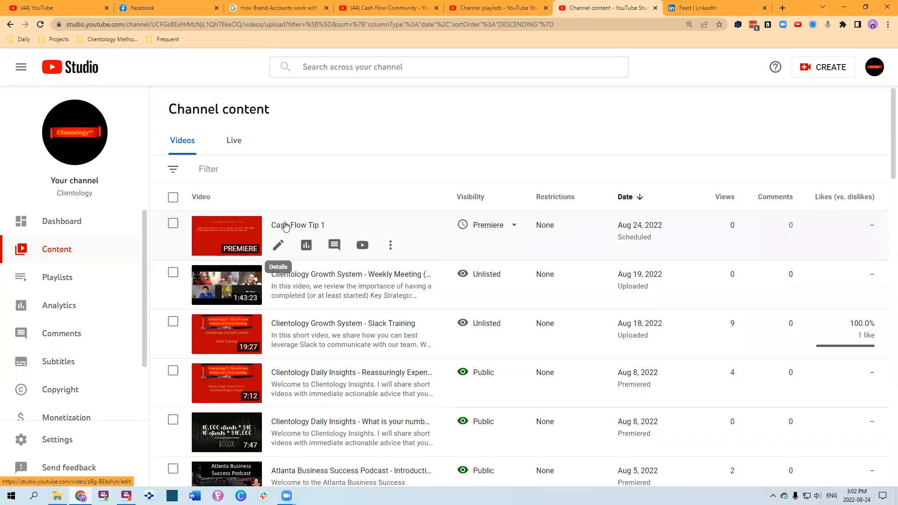
{"action": "left_click", "coordinate": [290, 225]}
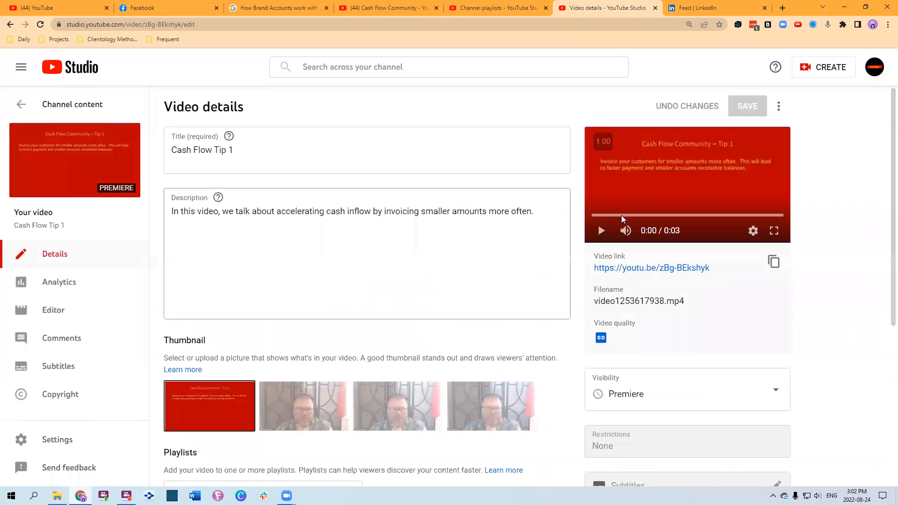
{"action": "left_click", "coordinate": [779, 107]}
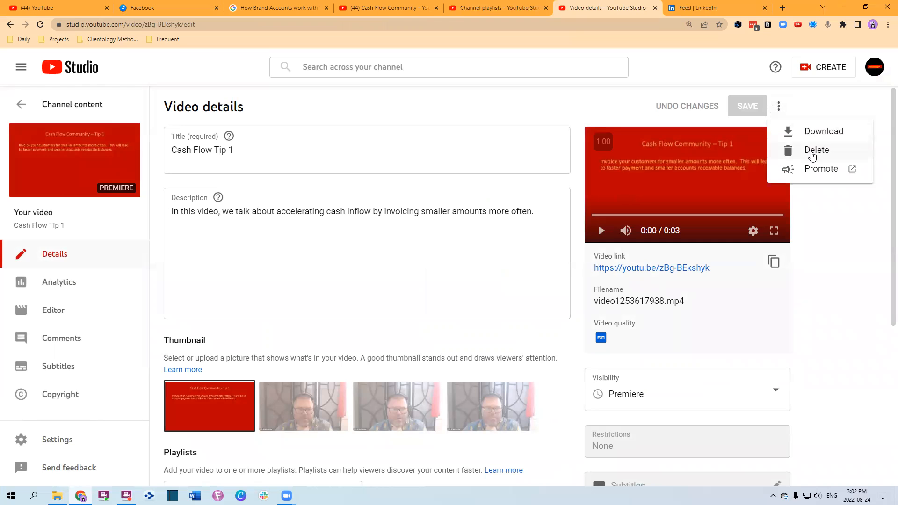
{"action": "left_click", "coordinate": [814, 151]}
{"action": "left_click", "coordinate": [333, 305]}
{"action": "left_click", "coordinate": [565, 337]}
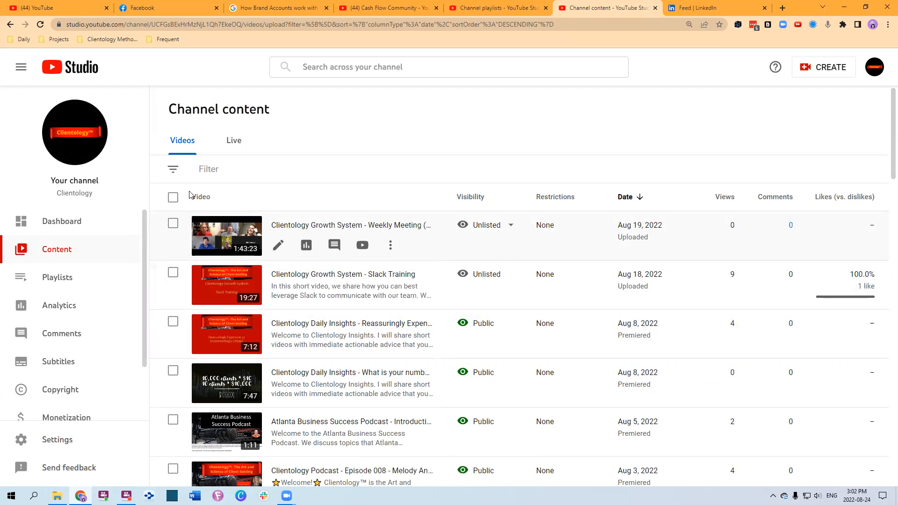
Switch to Facebook and start a new group named Cash Flow Community
{"action": "left_click", "coordinate": [164, 8]}
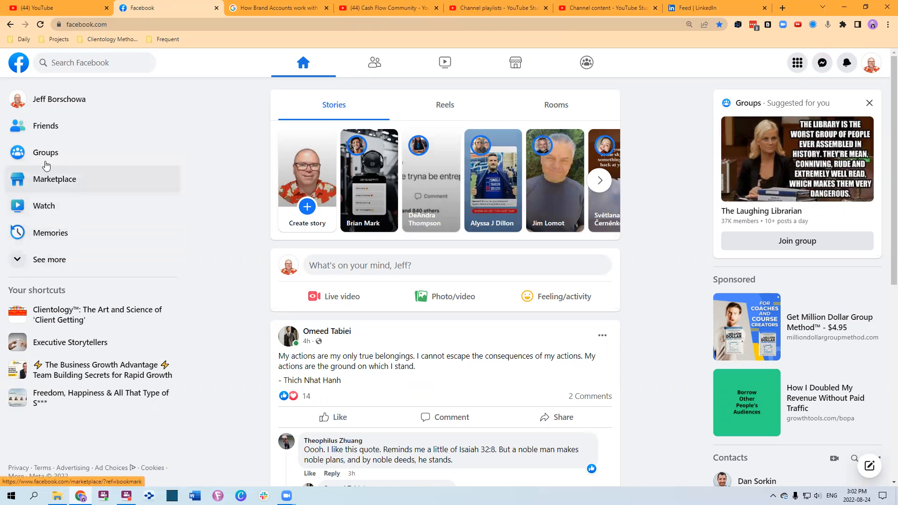
{"action": "left_click", "coordinate": [301, 66]}
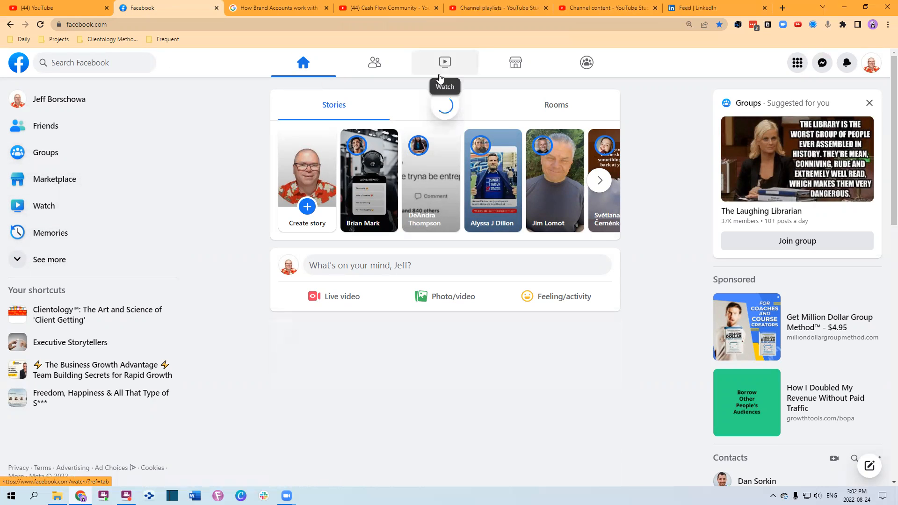
{"action": "left_click", "coordinate": [45, 155]}
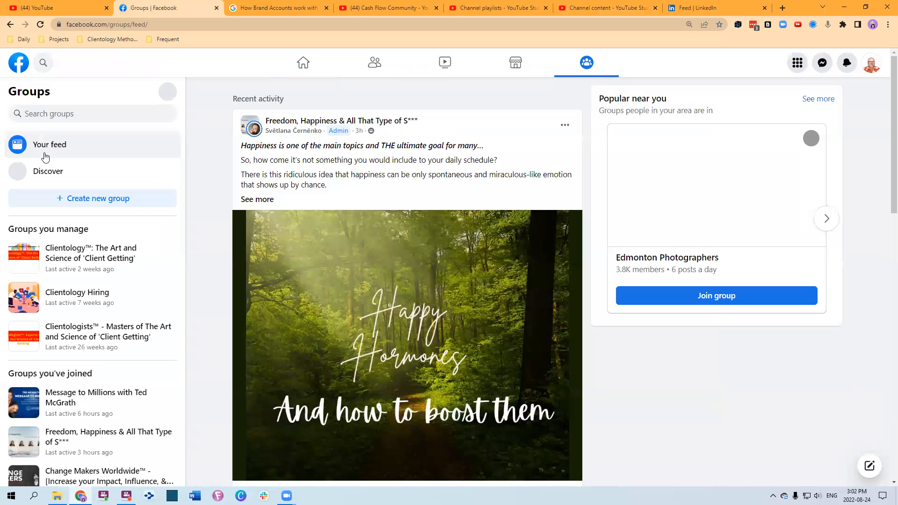
{"action": "left_click", "coordinate": [96, 198]}
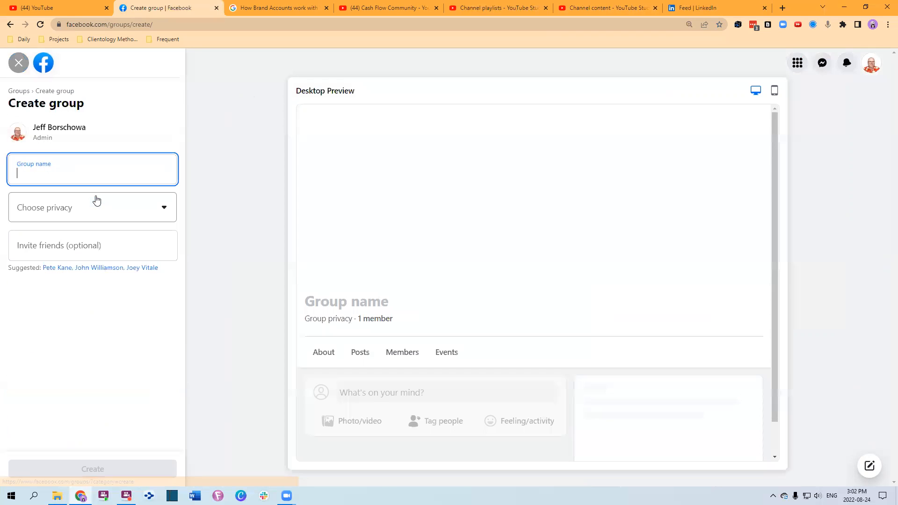
{"action": "type", "text": "C"}
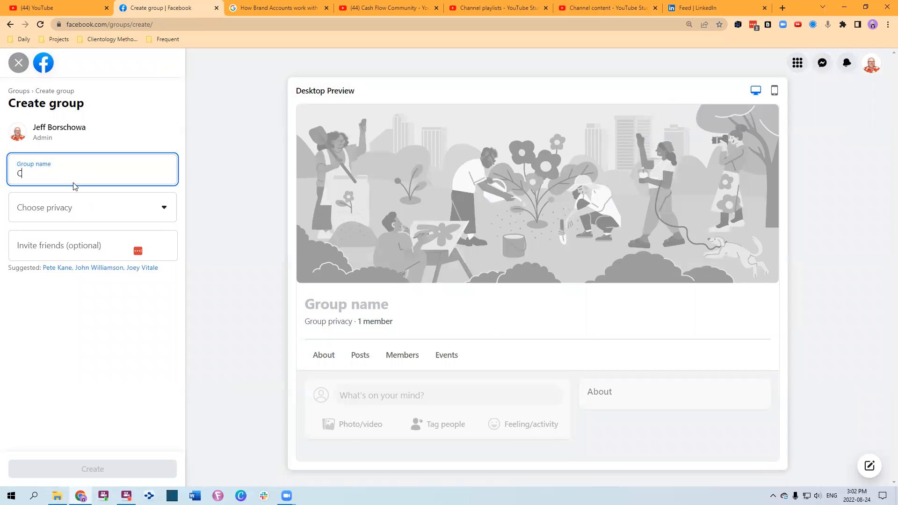
{"action": "type", "text": "ash Flow "}
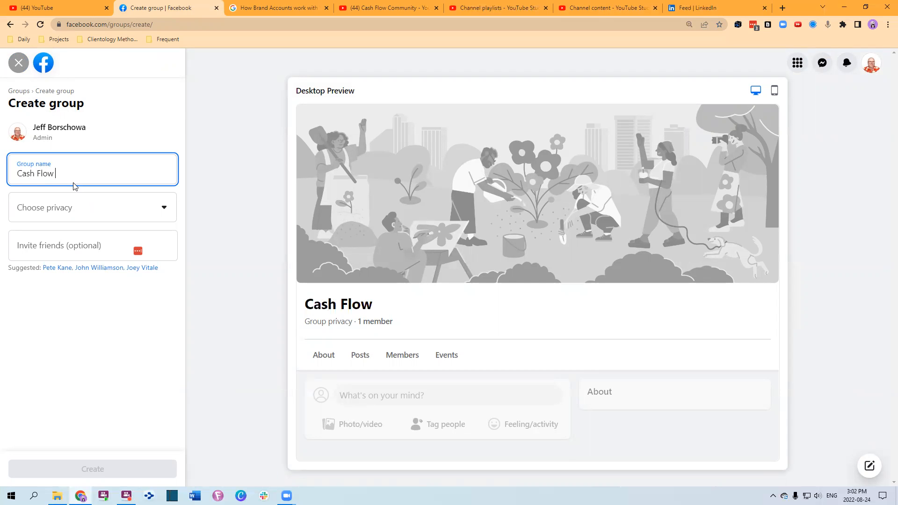
{"action": "type", "text": "Community"}
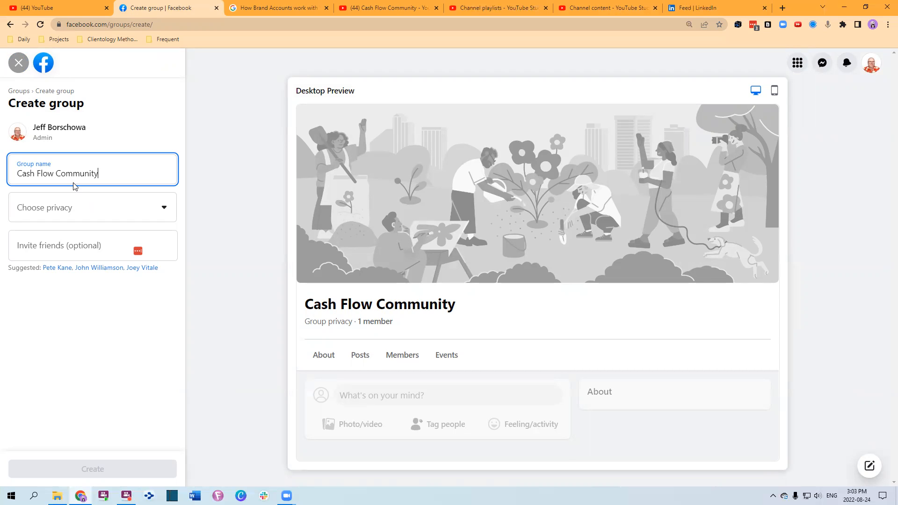
Set the new group's privacy to Public, invite no friends, and create the group
{"action": "left_click", "coordinate": [165, 209]}
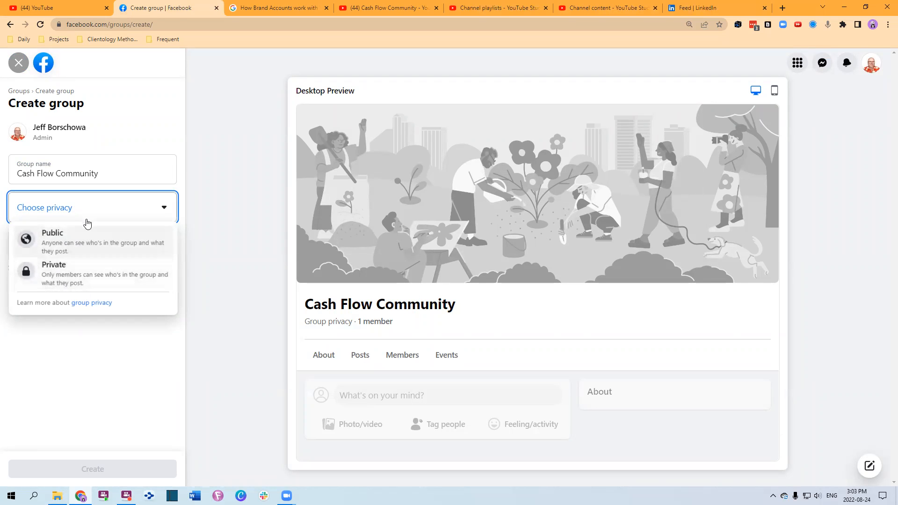
{"action": "left_click", "coordinate": [149, 141]}
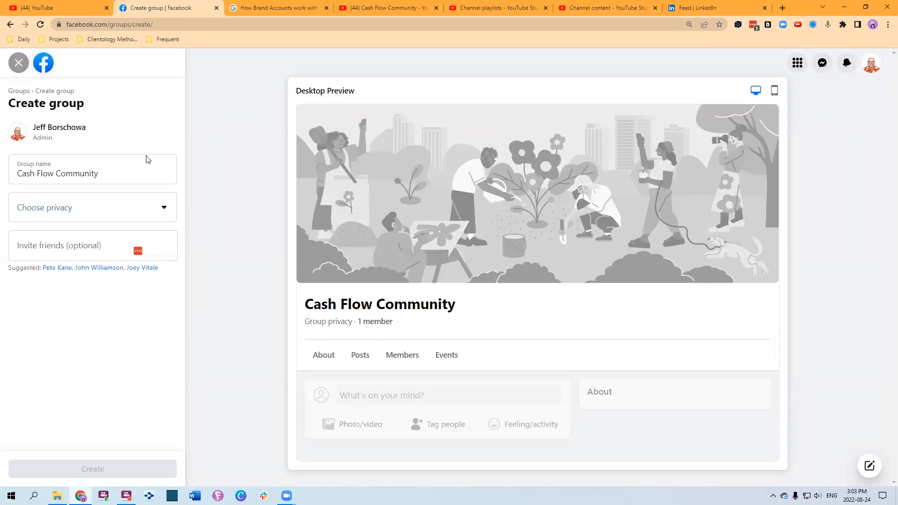
{"action": "left_click", "coordinate": [114, 247]}
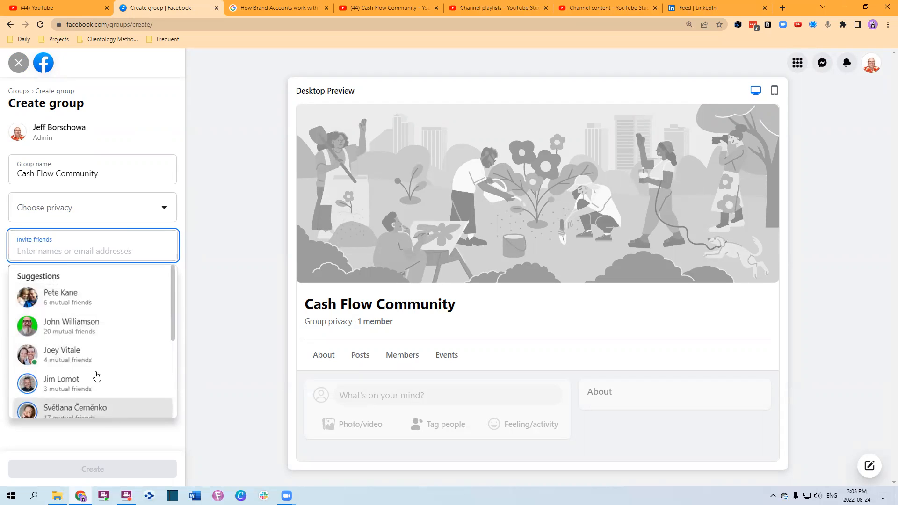
{"action": "key", "text": "shift+Tab"}
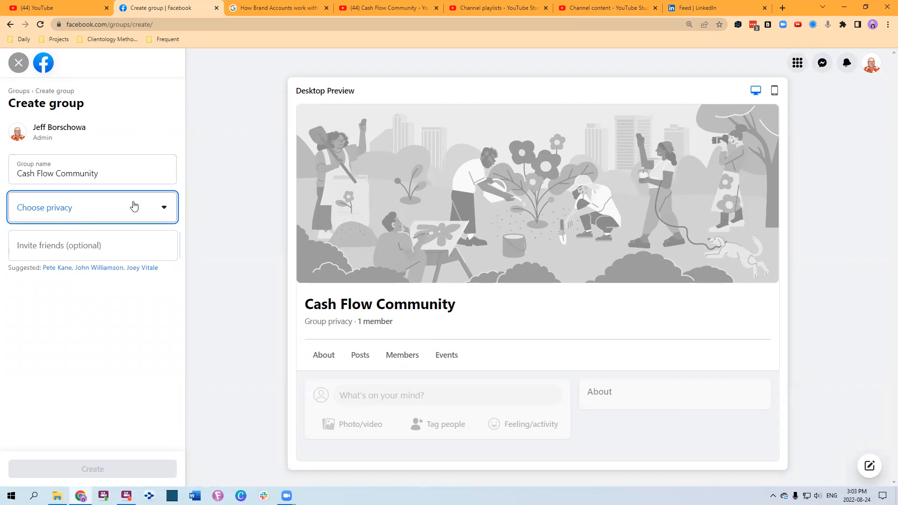
{"action": "left_click", "coordinate": [67, 216]}
{"action": "left_click", "coordinate": [55, 238]}
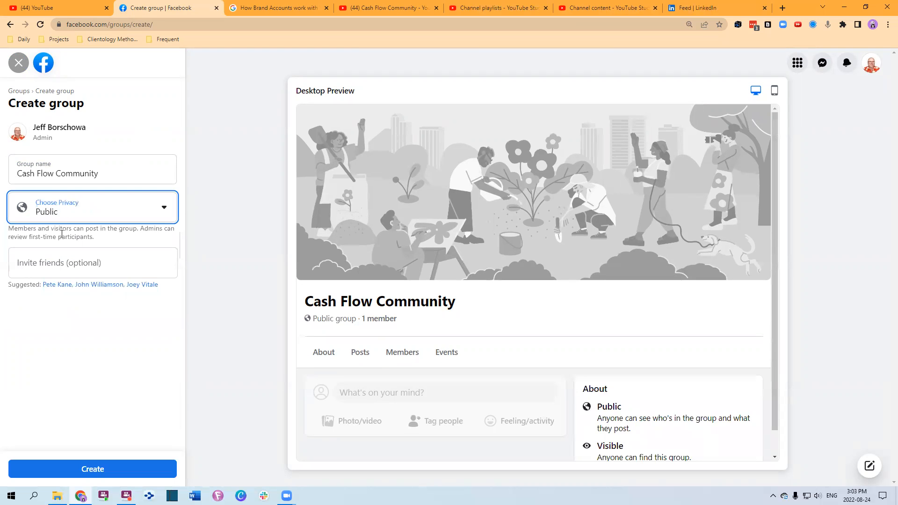
{"action": "left_click", "coordinate": [94, 471]}
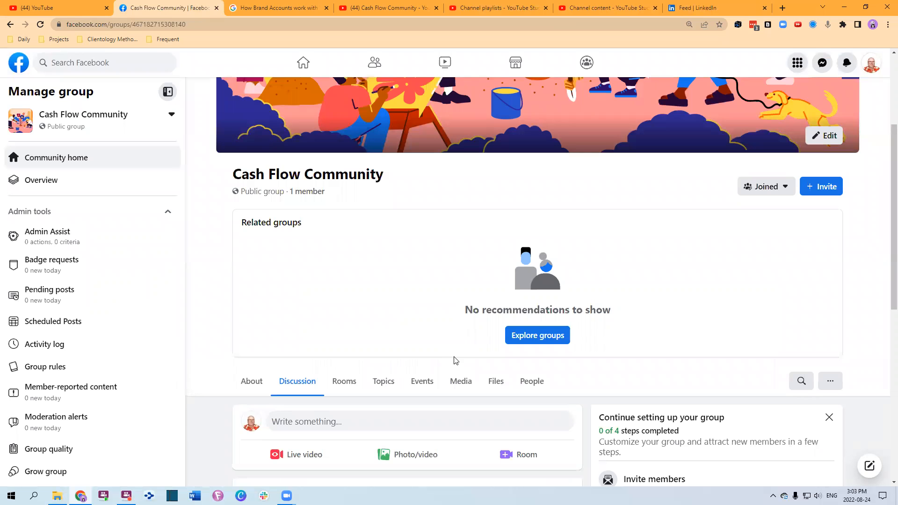
{"action": "scroll", "coordinate": [392, 353], "scroll_direction": "down", "scroll_amount": 6}
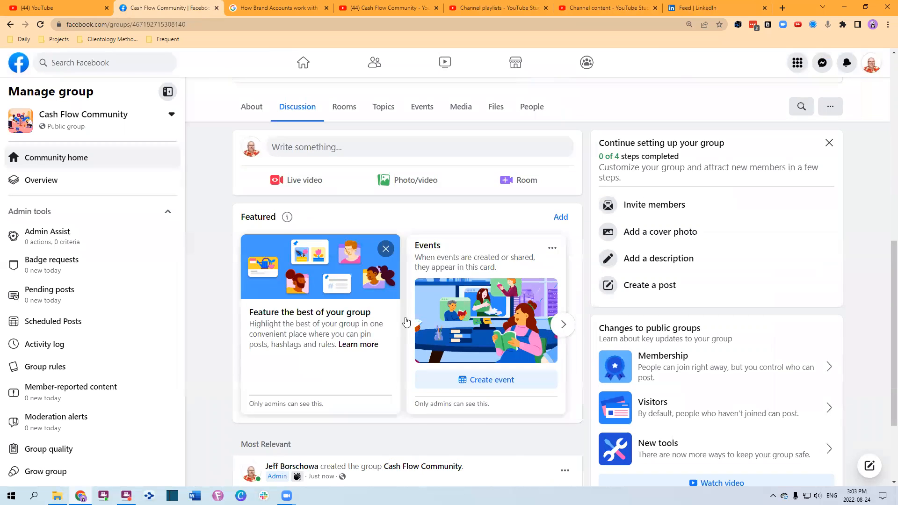
{"action": "scroll", "coordinate": [406, 323], "scroll_direction": "up", "scroll_amount": 5}
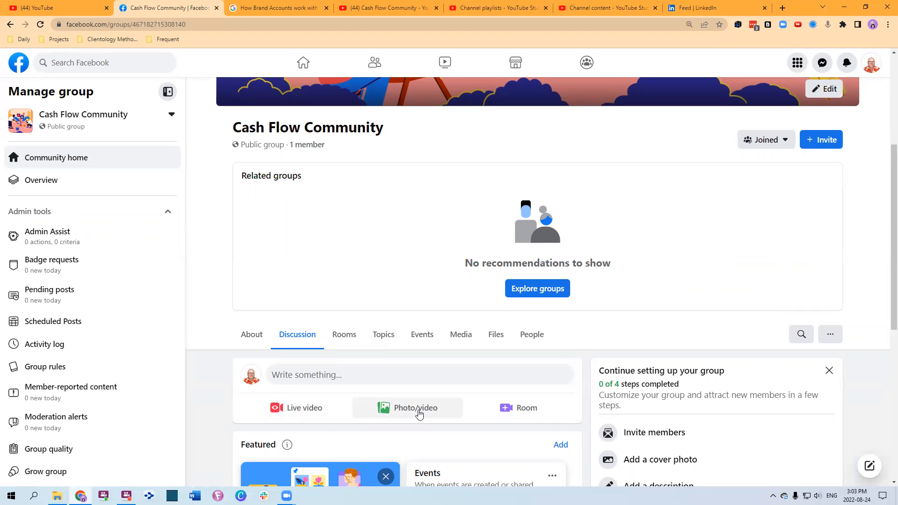
{"action": "left_click", "coordinate": [419, 413]}
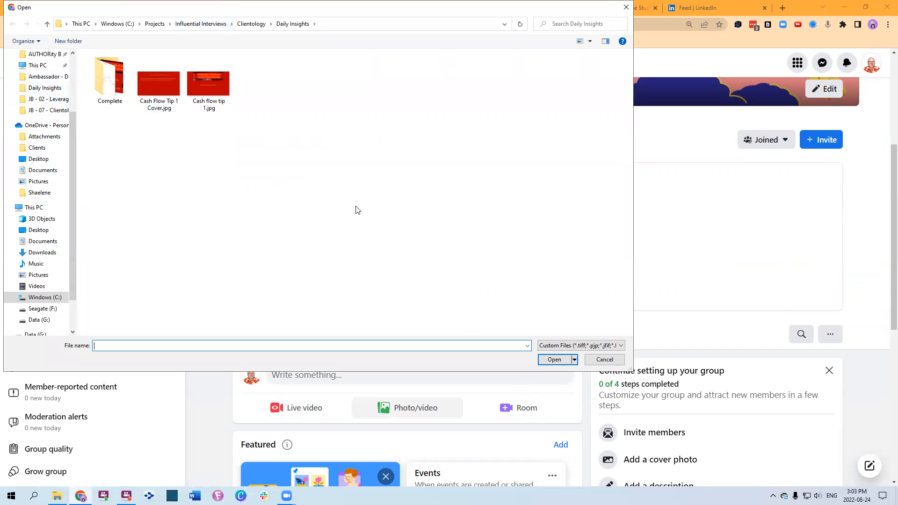
{"action": "left_click", "coordinate": [605, 360]}
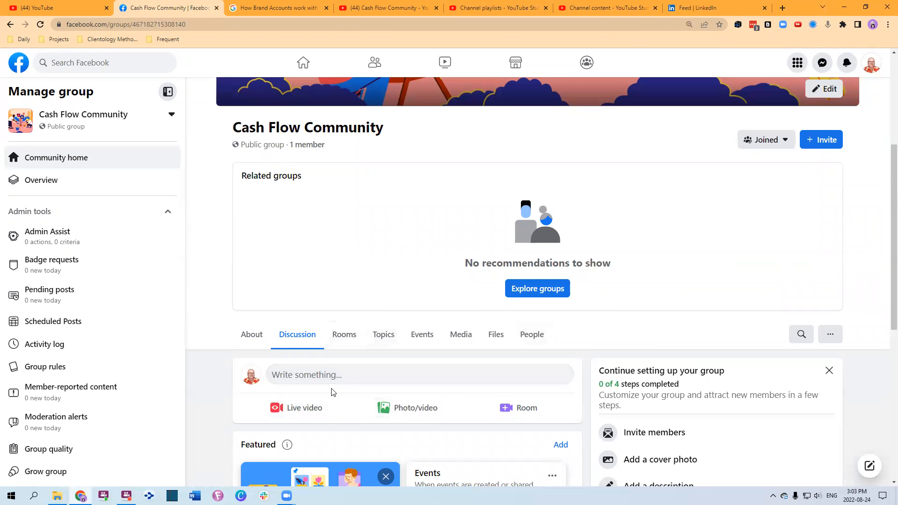
{"action": "scroll", "coordinate": [331, 391], "scroll_direction": "down", "scroll_amount": 2}
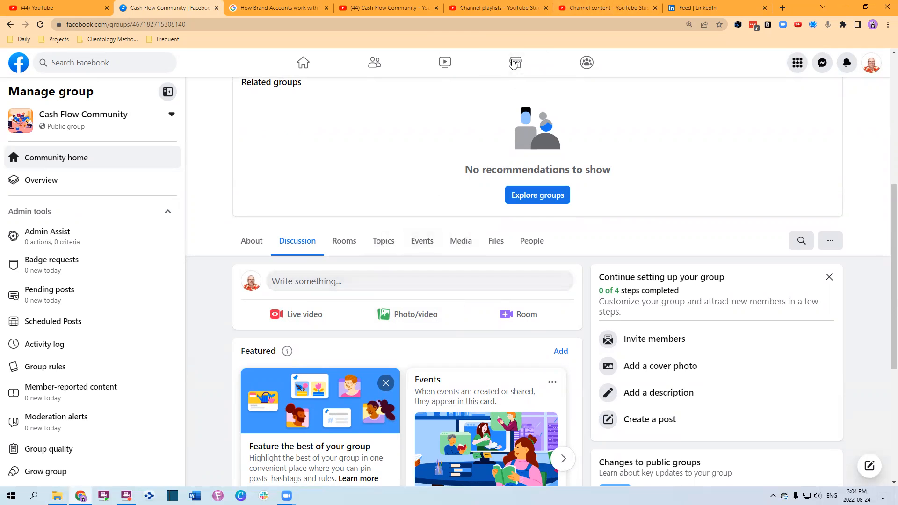
Switch to YouTube Studio and copy the full description of the Clientology Growth System weekly meeting video dated 2022-08-19
{"action": "left_click", "coordinate": [578, 3]}
{"action": "mouse_move", "coordinate": [309, 244]}
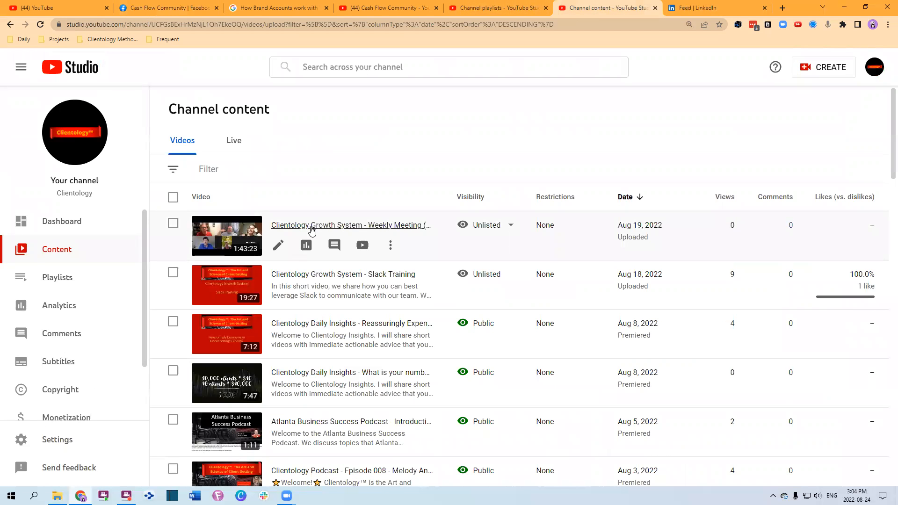
{"action": "left_click", "coordinate": [286, 226]}
{"action": "left_click", "coordinate": [249, 308]}
{"action": "key", "text": "ctrl+a"}
{"action": "key", "text": "ctrl+c"}
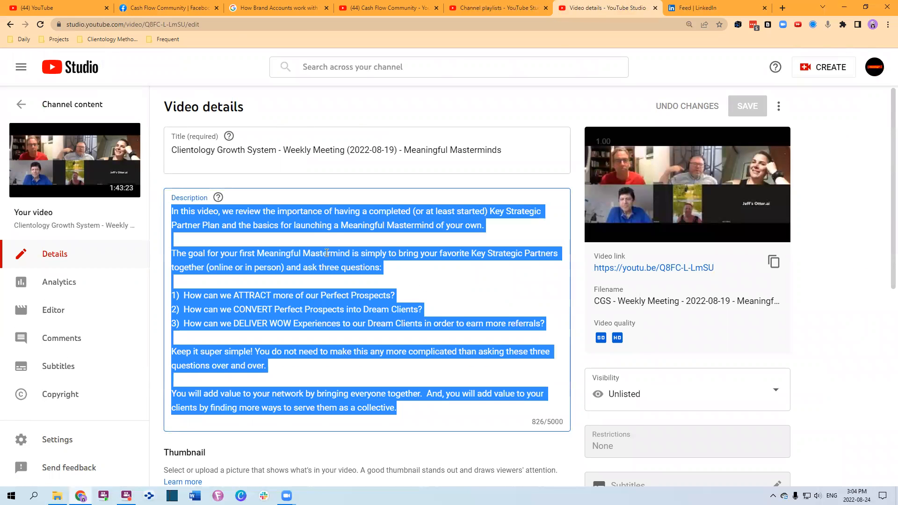
Back in the Facebook group, draft a post with the copied description and the image Cash flow tip 1.jpg, then discard it
{"action": "left_click", "coordinate": [169, 8]}
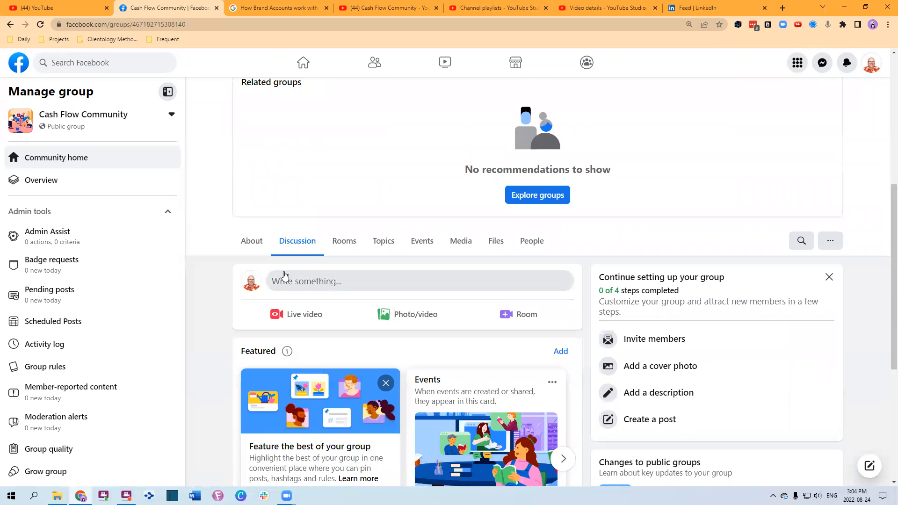
{"action": "left_click", "coordinate": [297, 279]}
{"action": "key", "text": "ctrl+v"}
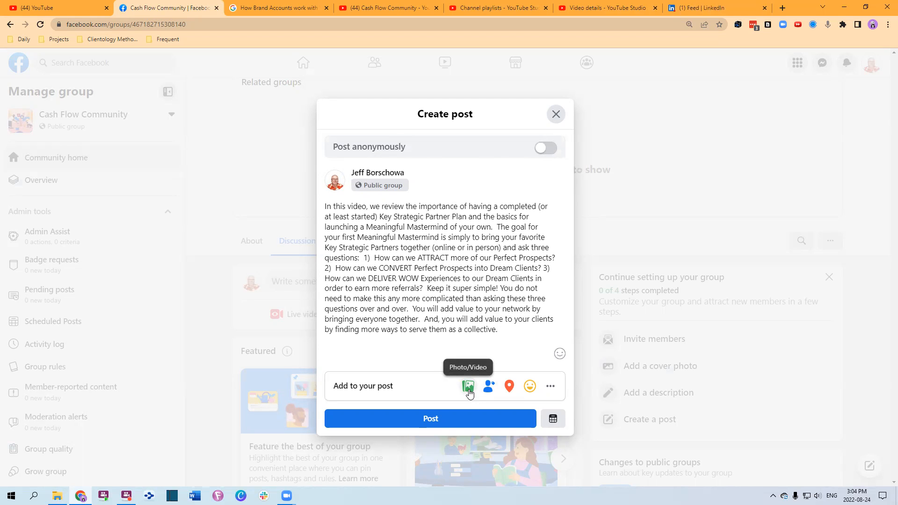
{"action": "left_click", "coordinate": [468, 388]}
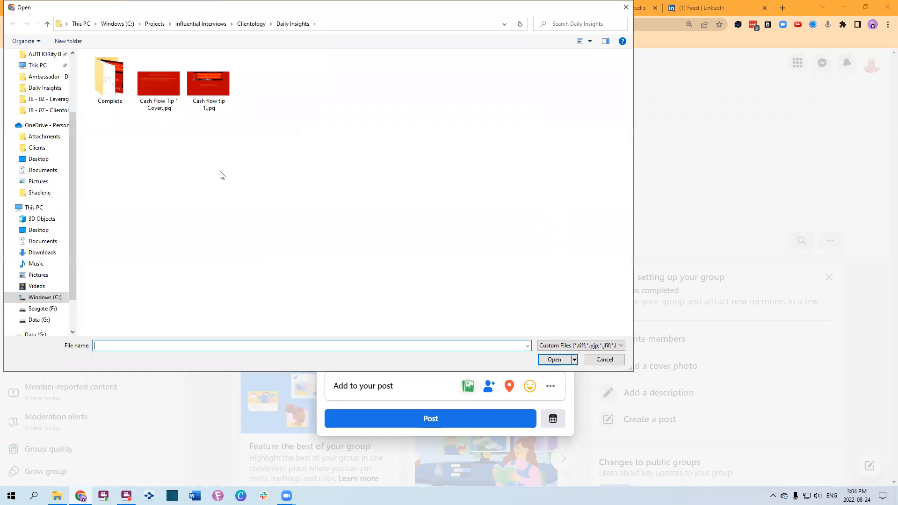
{"action": "double_click", "coordinate": [201, 79]}
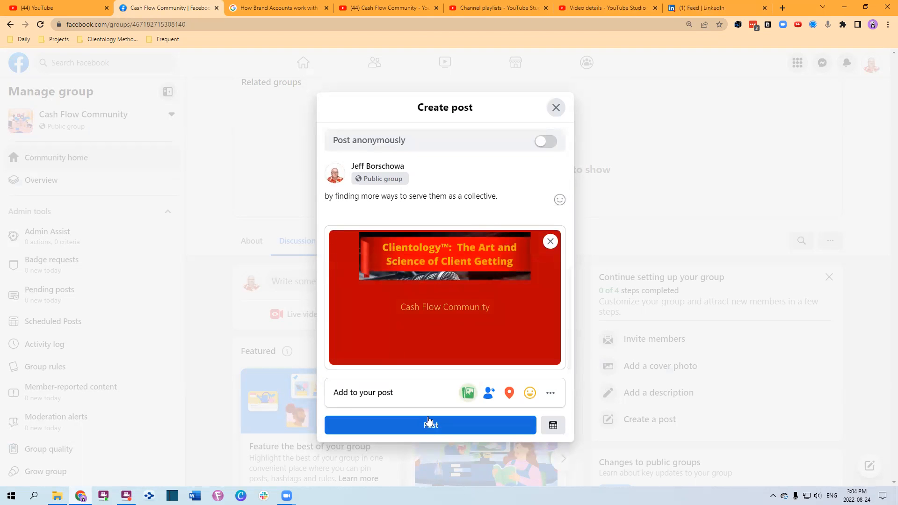
{"action": "left_click", "coordinate": [556, 108]}
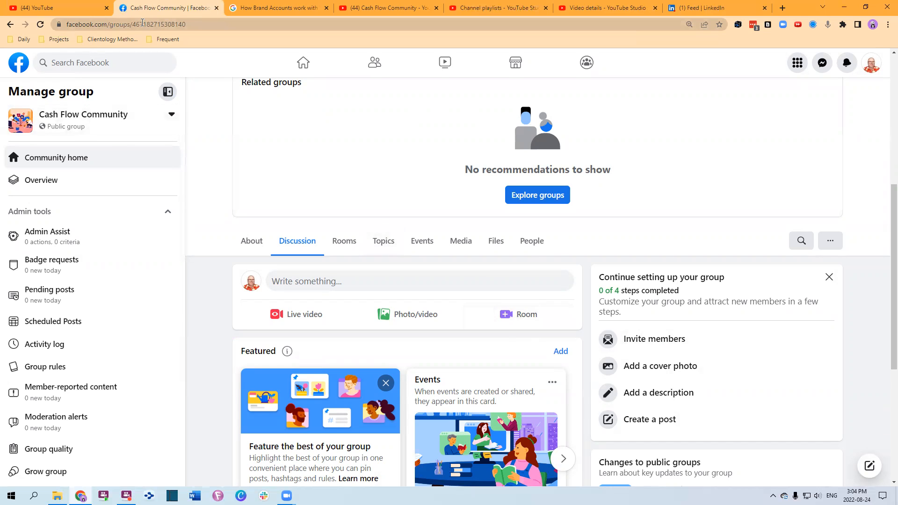
{"action": "left_click", "coordinate": [133, 23]}
{"action": "key", "text": "End"}
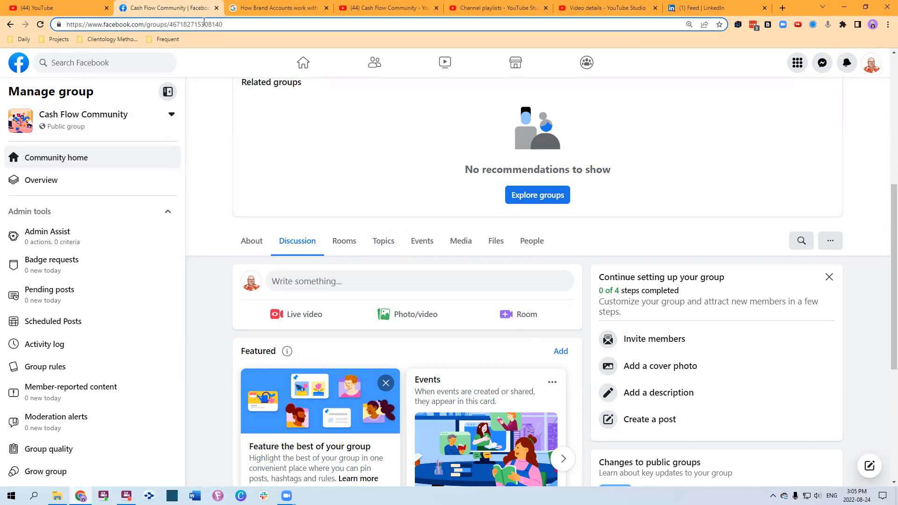
{"action": "scroll", "coordinate": [538, 125], "scroll_direction": "up", "scroll_amount": 6}
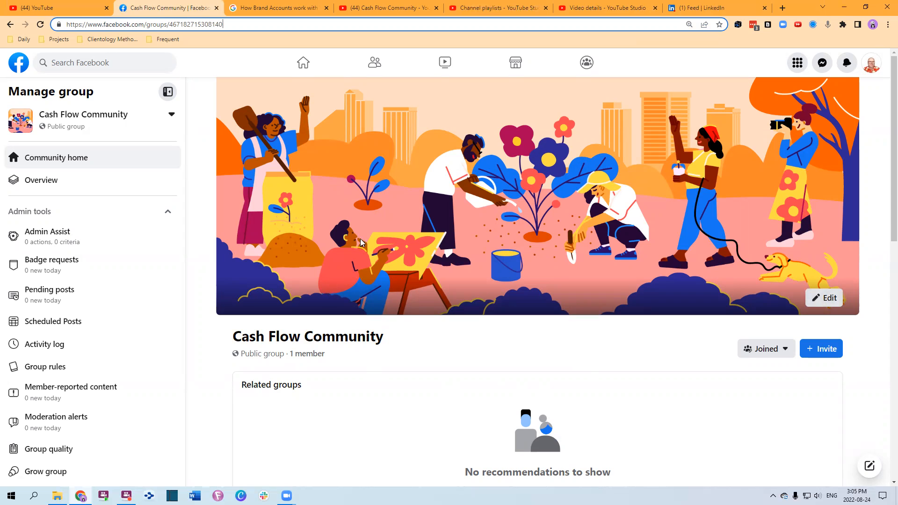
{"action": "scroll", "coordinate": [407, 211], "scroll_direction": "down", "scroll_amount": 10}
Replace the Facebook group's cover photo with Cash flow tip 1.jpg, repositioned to show the banner and Cash Flow Community title, and save it
{"action": "scroll", "coordinate": [764, 234], "scroll_direction": "up", "scroll_amount": 10}
{"action": "left_click", "coordinate": [825, 298]}
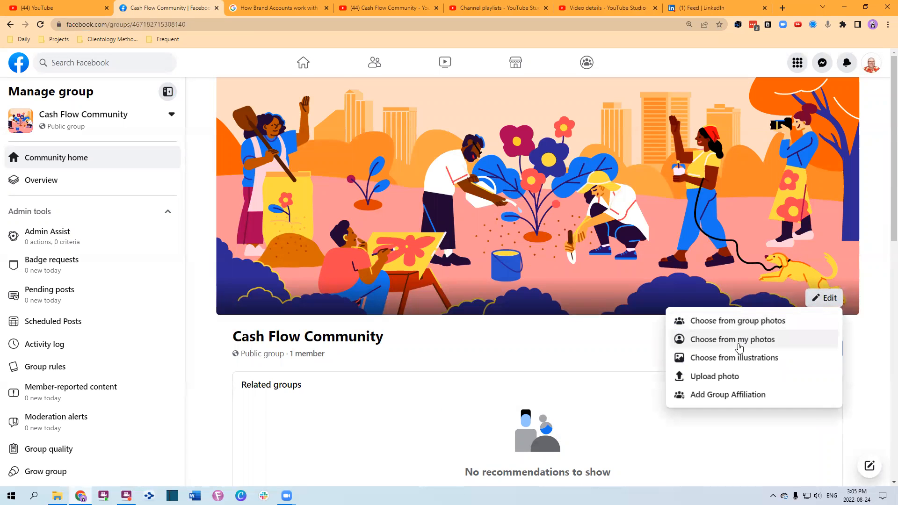
{"action": "left_click", "coordinate": [716, 376]}
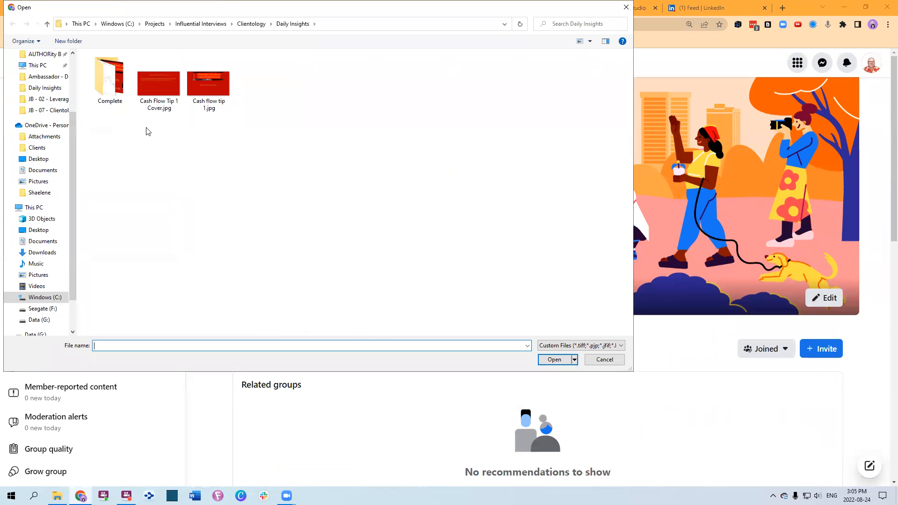
{"action": "double_click", "coordinate": [206, 93]}
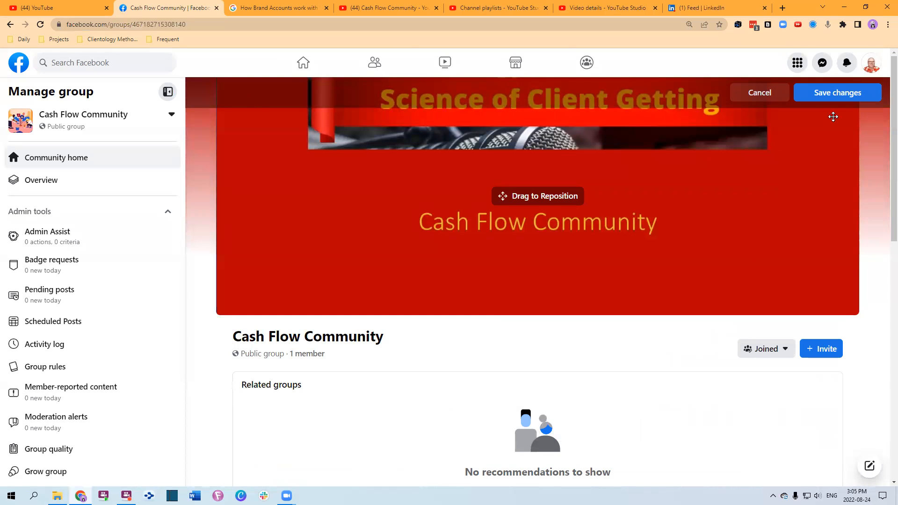
{"action": "left_click_drag", "start_coordinate": [708, 204], "coordinate": [700, 281]}
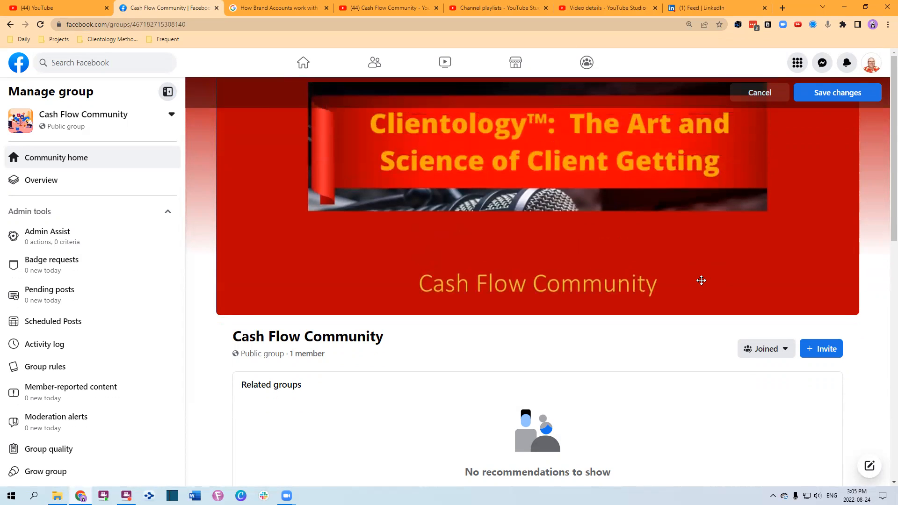
{"action": "left_click", "coordinate": [829, 98]}
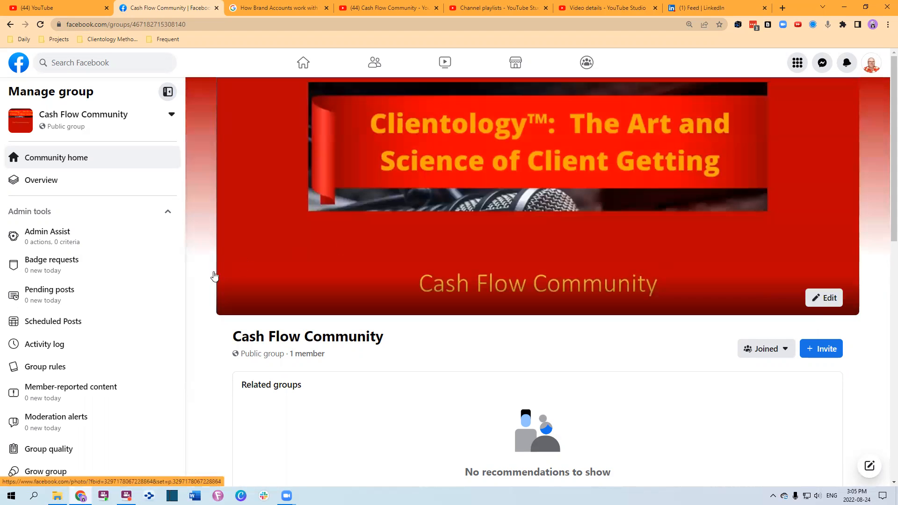
Examine the group's community page, its admin tools and settings, and the group rules page
{"action": "scroll", "coordinate": [355, 246], "scroll_direction": "down", "scroll_amount": 4}
{"action": "scroll", "coordinate": [355, 246], "scroll_direction": "up", "scroll_amount": 4}
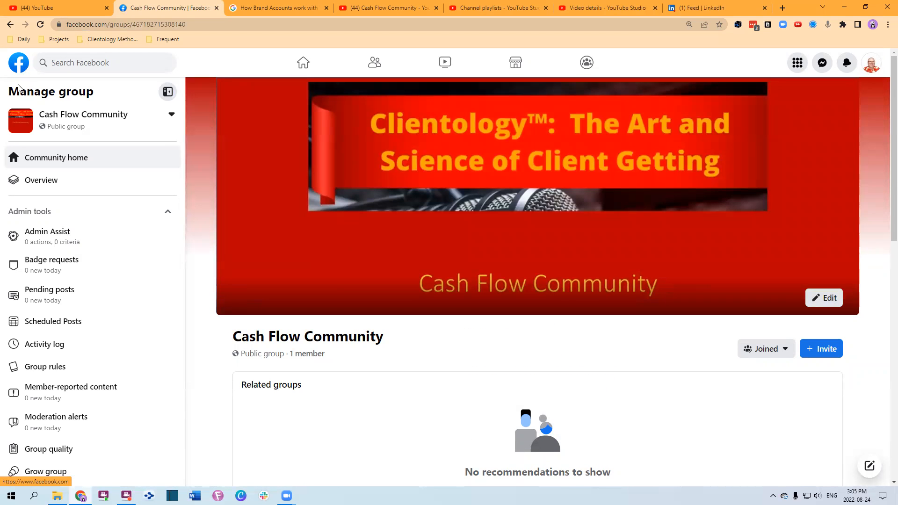
{"action": "scroll", "coordinate": [547, 238], "scroll_direction": "down", "scroll_amount": 5}
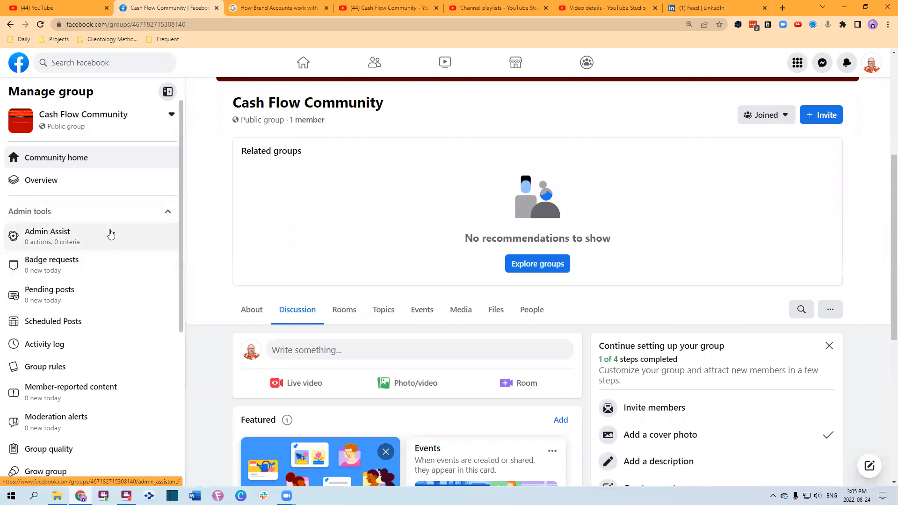
{"action": "scroll", "coordinate": [106, 233], "scroll_direction": "down", "scroll_amount": 4}
{"action": "left_click", "coordinate": [29, 181]}
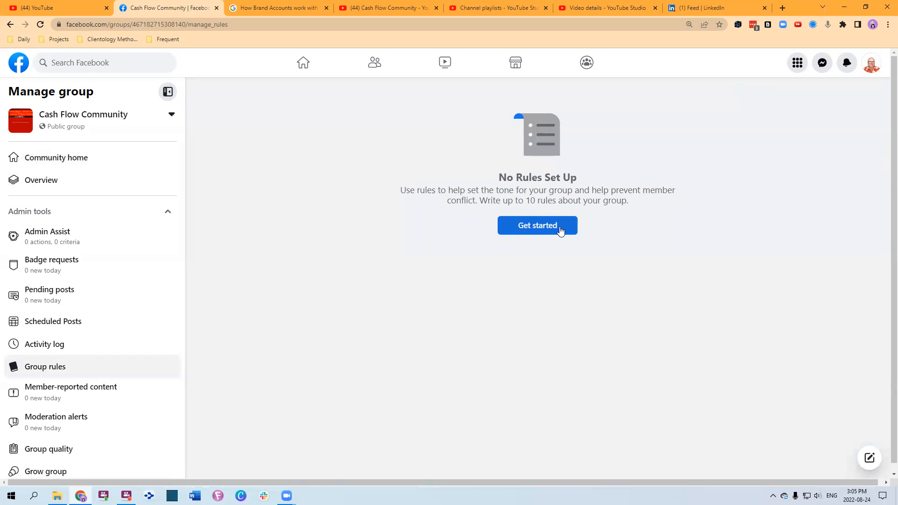
{"action": "scroll", "coordinate": [86, 262], "scroll_direction": "down", "scroll_amount": 4}
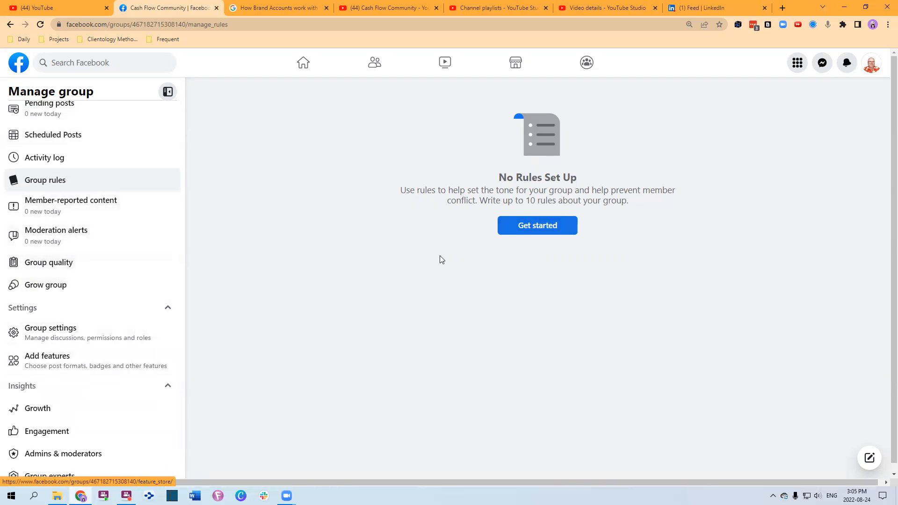
{"action": "scroll", "coordinate": [136, 211], "scroll_direction": "up", "scroll_amount": 4}
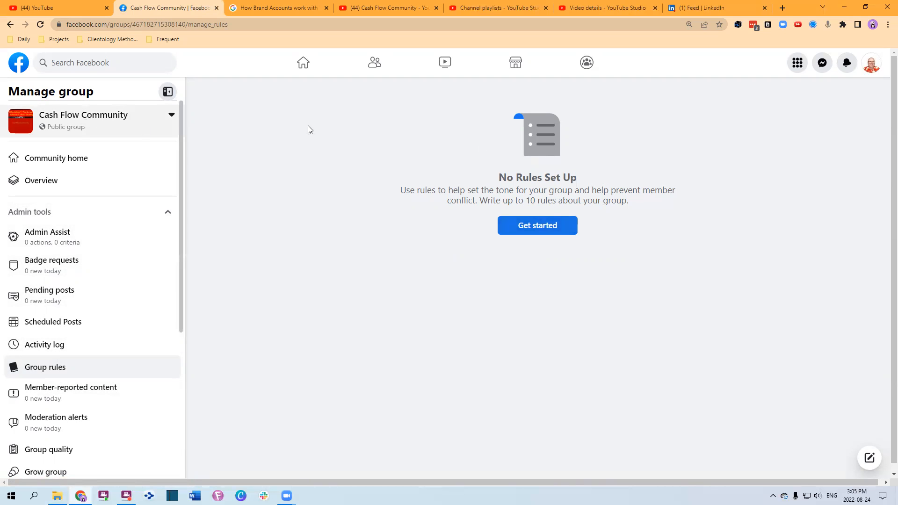
Switch to LinkedIn and open the list of your groups from the home feed
{"action": "left_click", "coordinate": [692, 4]}
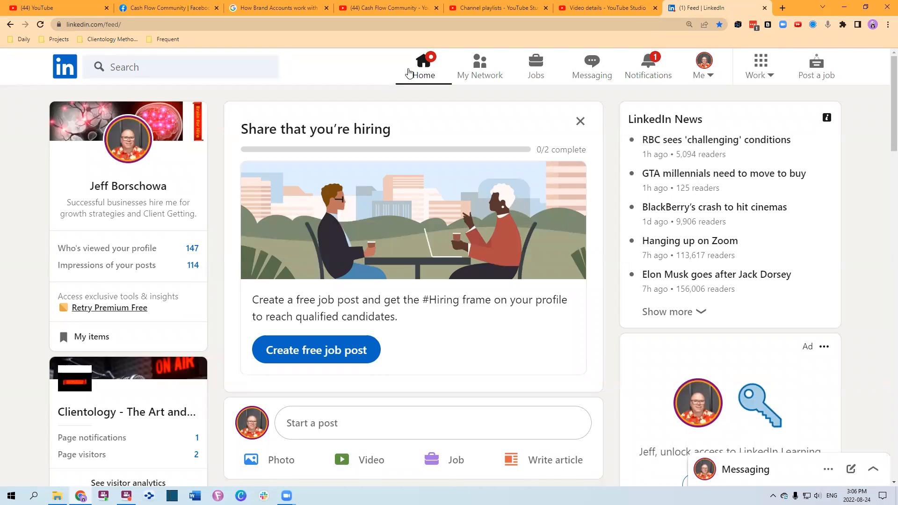
{"action": "left_click", "coordinate": [420, 71]}
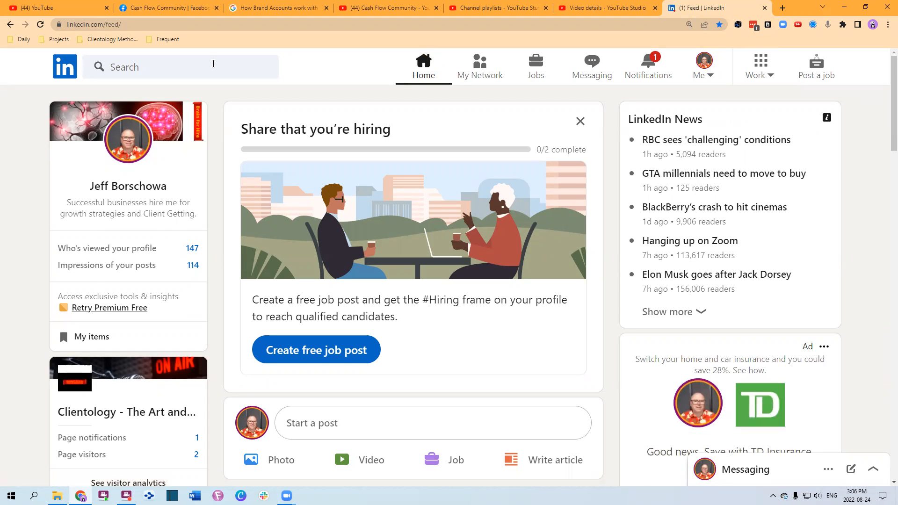
{"action": "scroll", "coordinate": [182, 106], "scroll_direction": "down", "scroll_amount": 5}
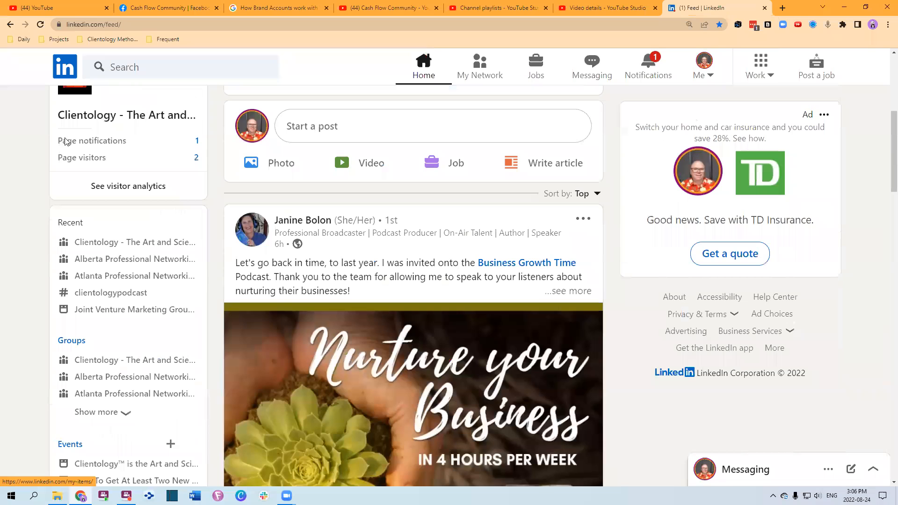
{"action": "scroll", "coordinate": [82, 252], "scroll_direction": "down", "scroll_amount": 1}
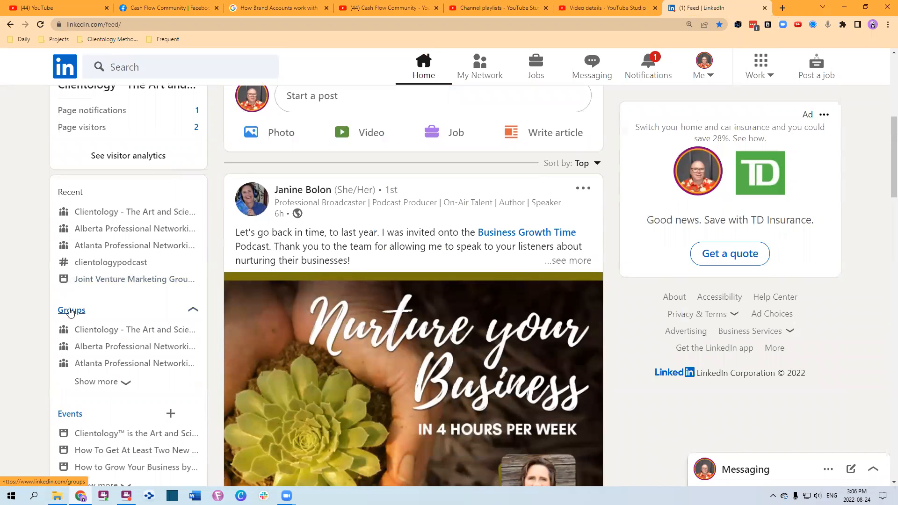
{"action": "left_click", "coordinate": [70, 311]}
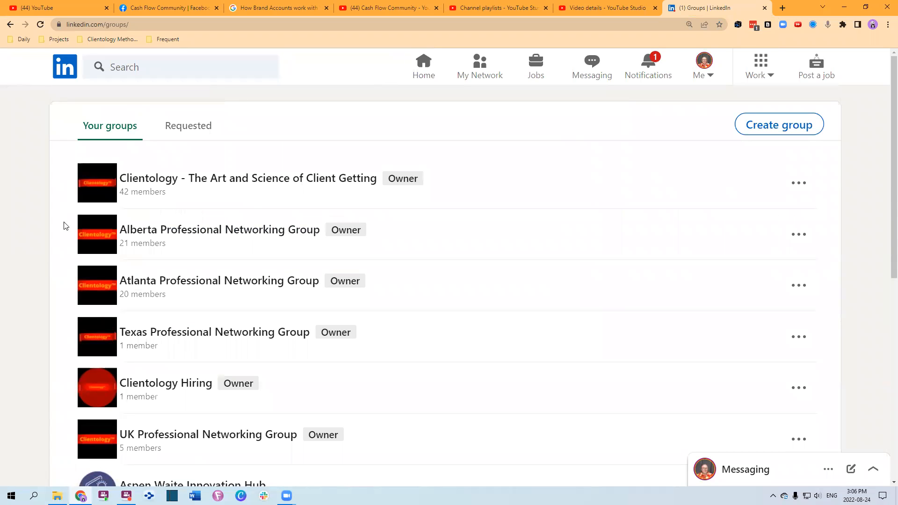
Start creating a LinkedIn group and go through its name, description, industry and location fields without filling them in
{"action": "left_click", "coordinate": [774, 130]}
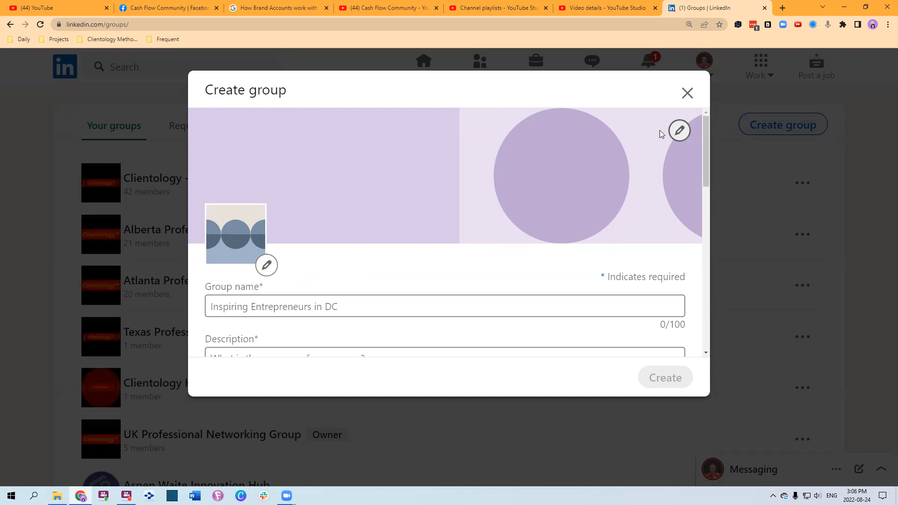
{"action": "scroll", "coordinate": [546, 209], "scroll_direction": "down", "scroll_amount": 2}
{"action": "left_click", "coordinate": [242, 213]}
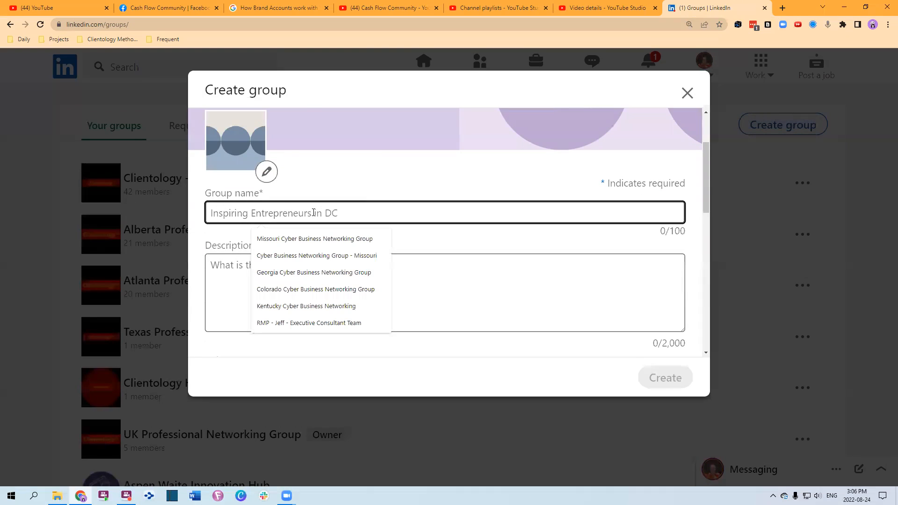
{"action": "left_click", "coordinate": [367, 265]}
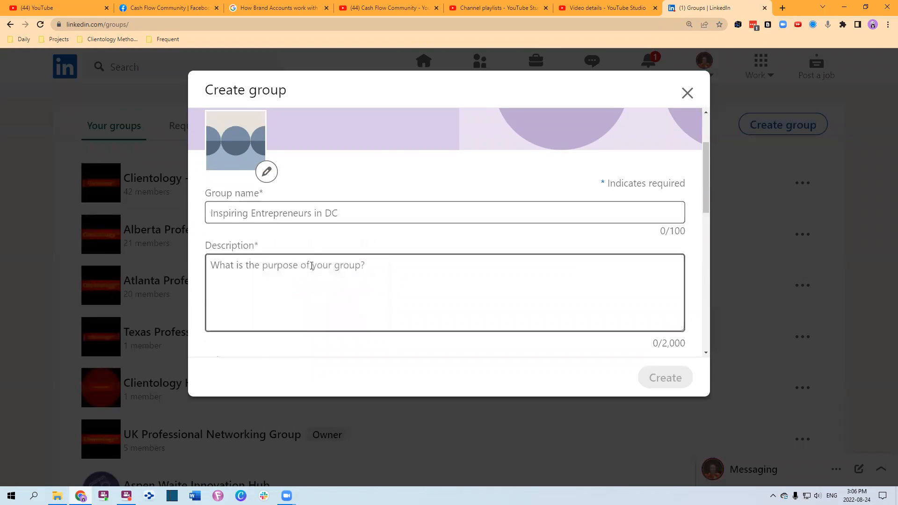
{"action": "scroll", "coordinate": [290, 158], "scroll_direction": "down", "scroll_amount": 3}
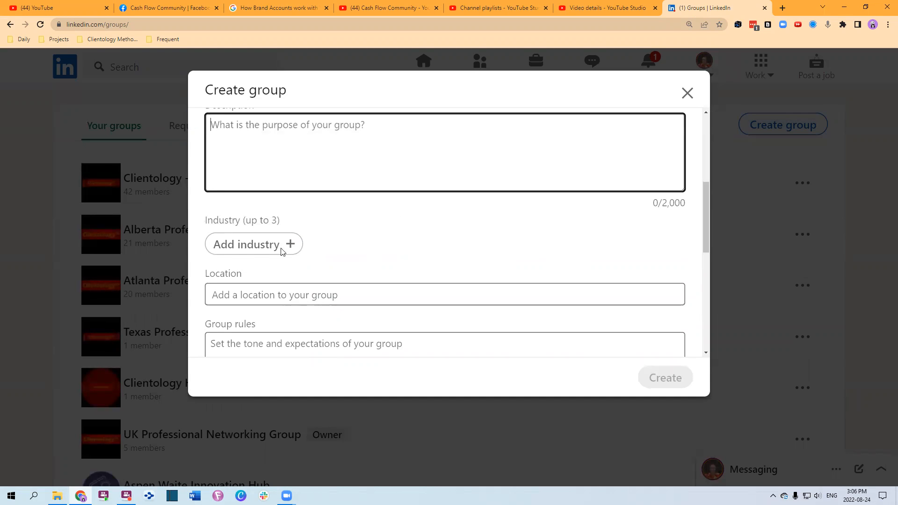
{"action": "left_click", "coordinate": [300, 295]}
{"action": "left_click", "coordinate": [447, 235]}
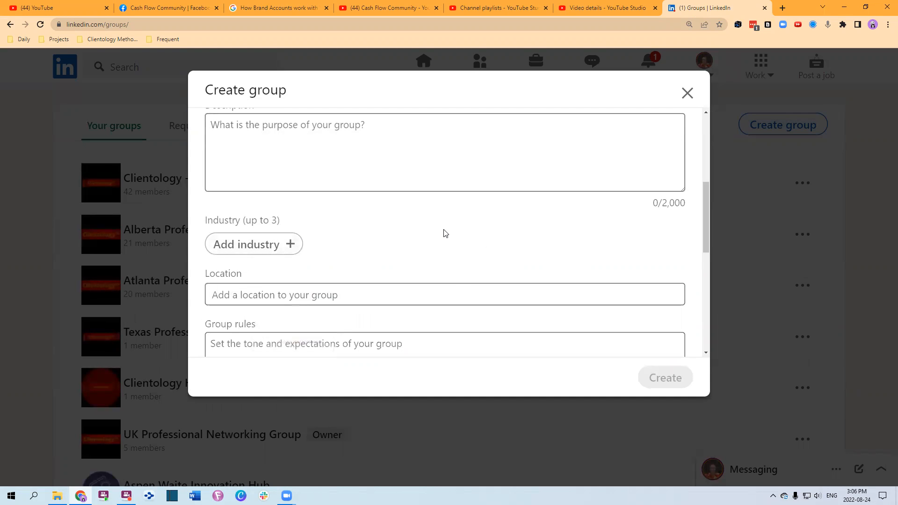
Set the new LinkedIn group's location to Swift Current, Saskatchewan, Canada, and leave the group rules empty
{"action": "scroll", "coordinate": [443, 232], "scroll_direction": "down", "scroll_amount": 3}
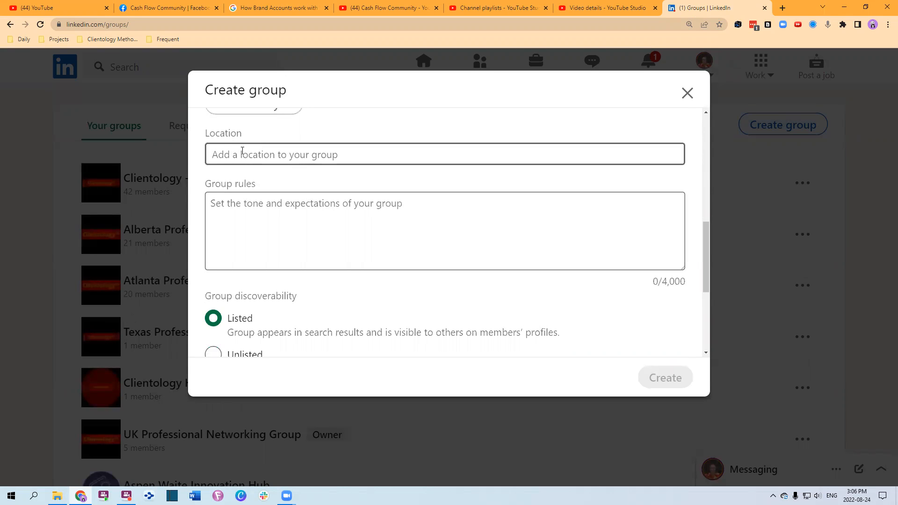
{"action": "left_click", "coordinate": [243, 152]}
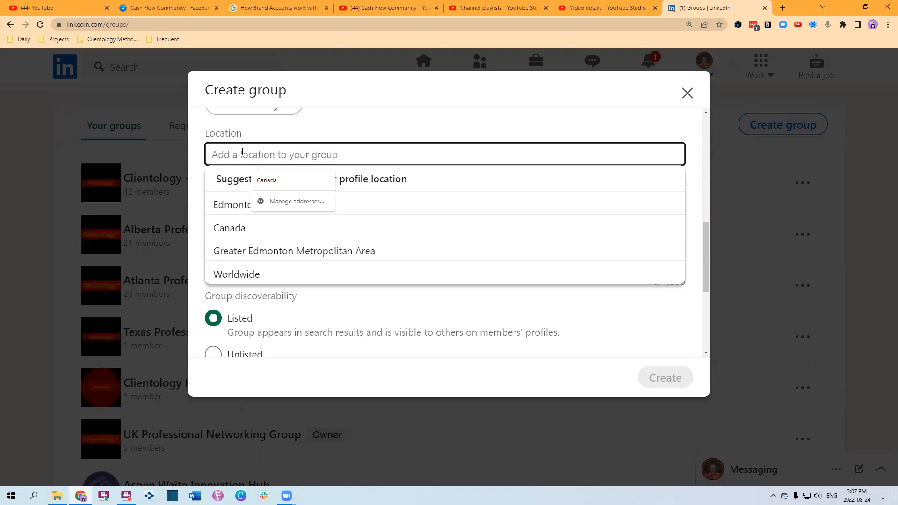
{"action": "type", "text": "Swift Current"}
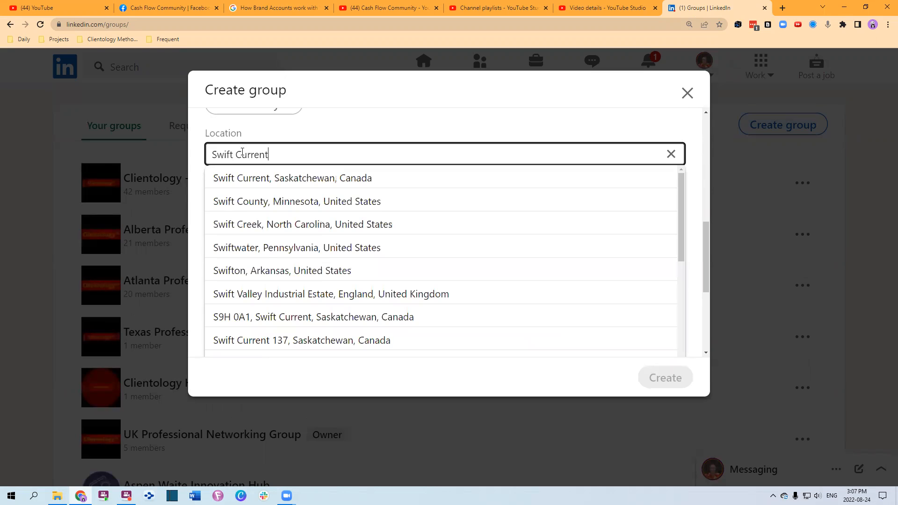
{"action": "left_click", "coordinate": [307, 178]}
{"action": "left_click", "coordinate": [288, 235]}
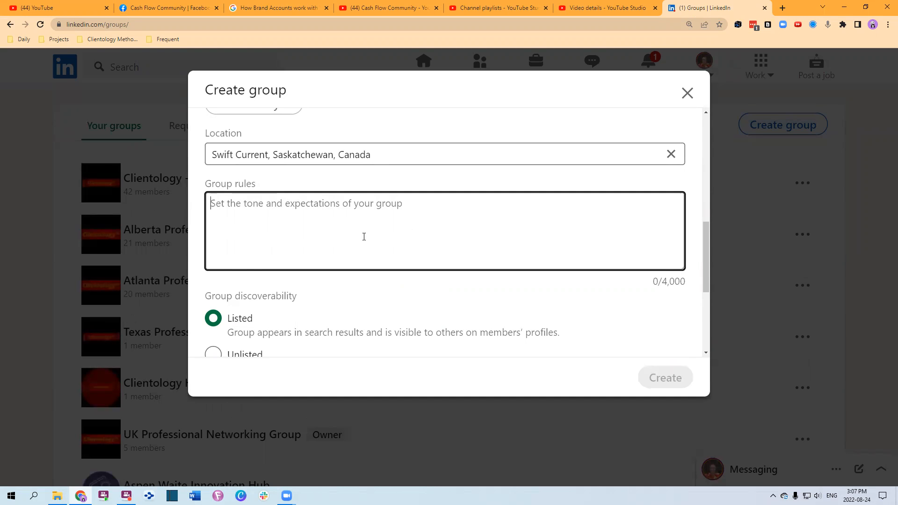
Keep the new group listed and require new posts to be reviewed by admins
{"action": "scroll", "coordinate": [364, 236], "scroll_direction": "down", "scroll_amount": 2}
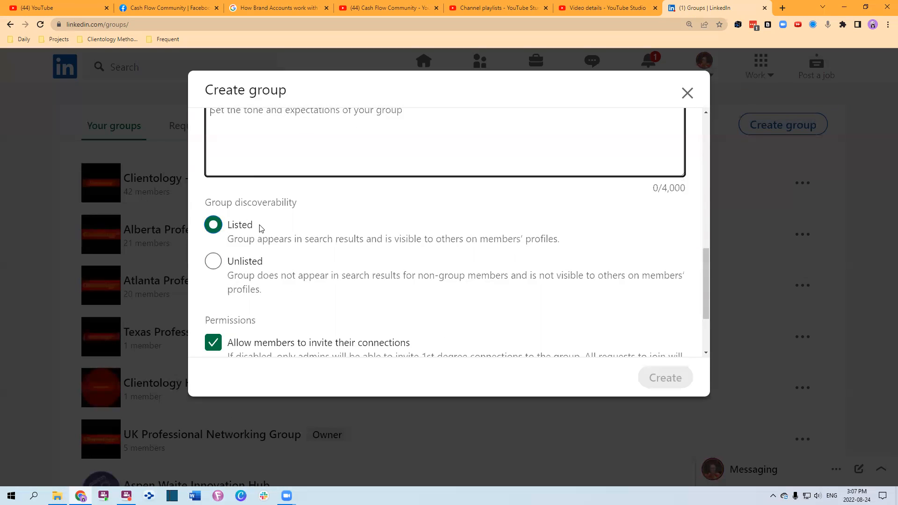
{"action": "scroll", "coordinate": [241, 251], "scroll_direction": "down", "scroll_amount": 2}
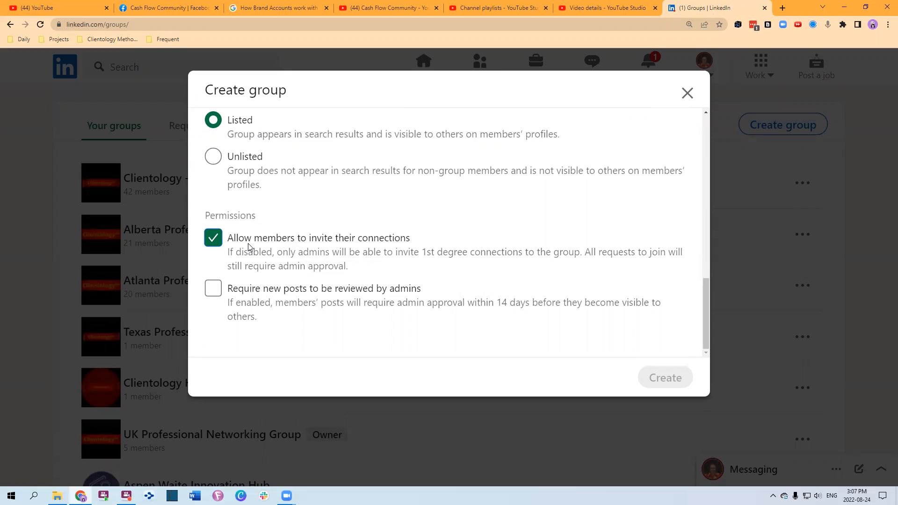
{"action": "left_click", "coordinate": [215, 288]}
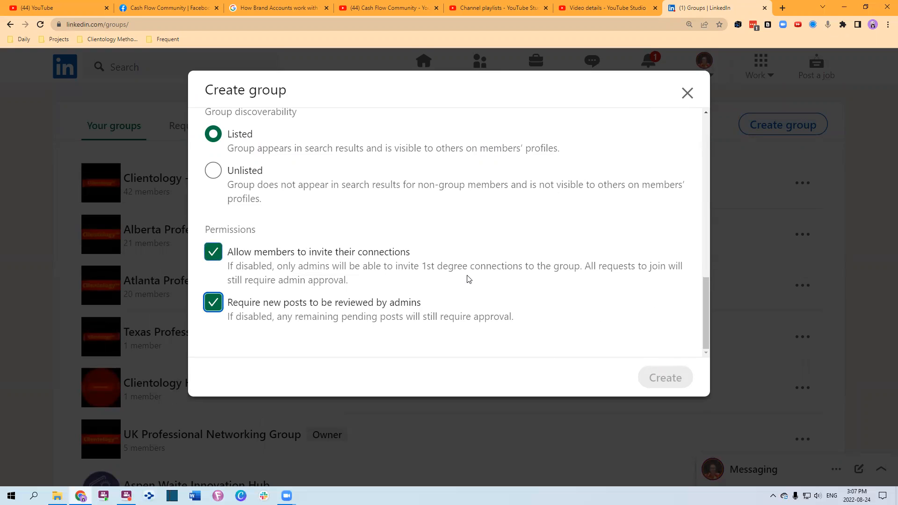
Review the whole group creation form, then close it and discard the changes
{"action": "scroll", "coordinate": [498, 302], "scroll_direction": "up", "scroll_amount": 10}
{"action": "scroll", "coordinate": [505, 311], "scroll_direction": "down", "scroll_amount": 7}
{"action": "scroll", "coordinate": [505, 323], "scroll_direction": "down", "scroll_amount": 4}
{"action": "scroll", "coordinate": [511, 328], "scroll_direction": "up", "scroll_amount": 10}
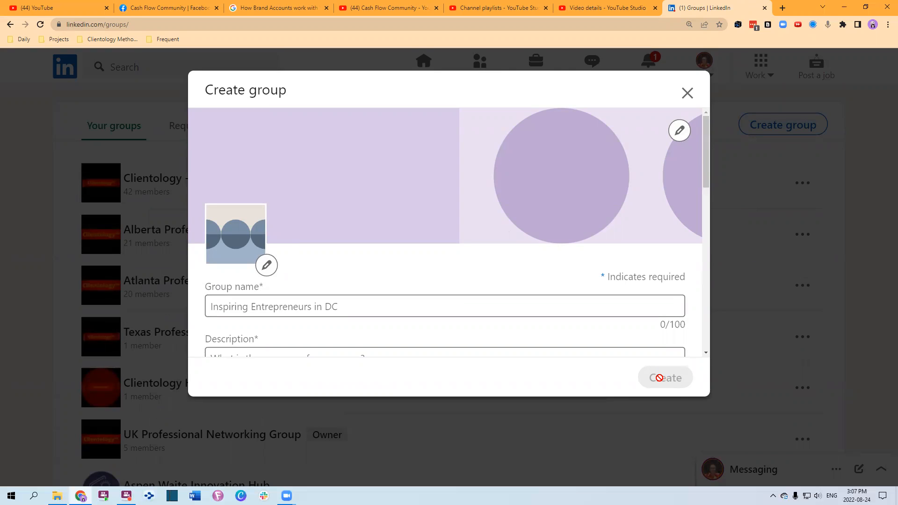
{"action": "left_click", "coordinate": [687, 94]}
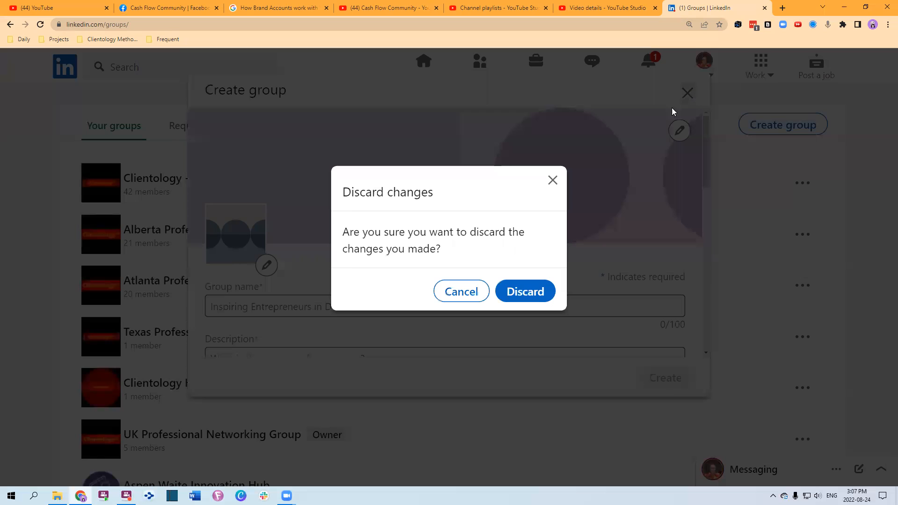
{"action": "left_click", "coordinate": [529, 292]}
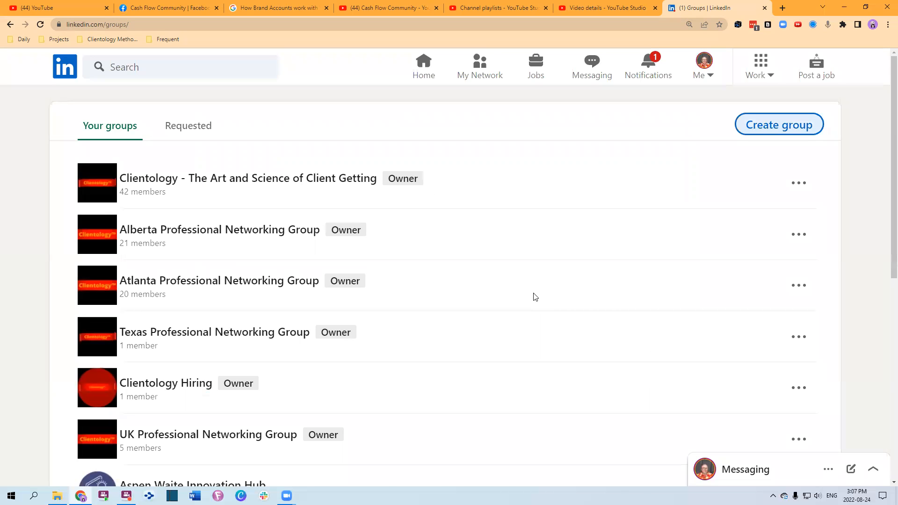
Open the Clientology - The Art and Science of Client Getting group, highlight its web address, and bring up its list of connections to invite
{"action": "left_click", "coordinate": [279, 181]}
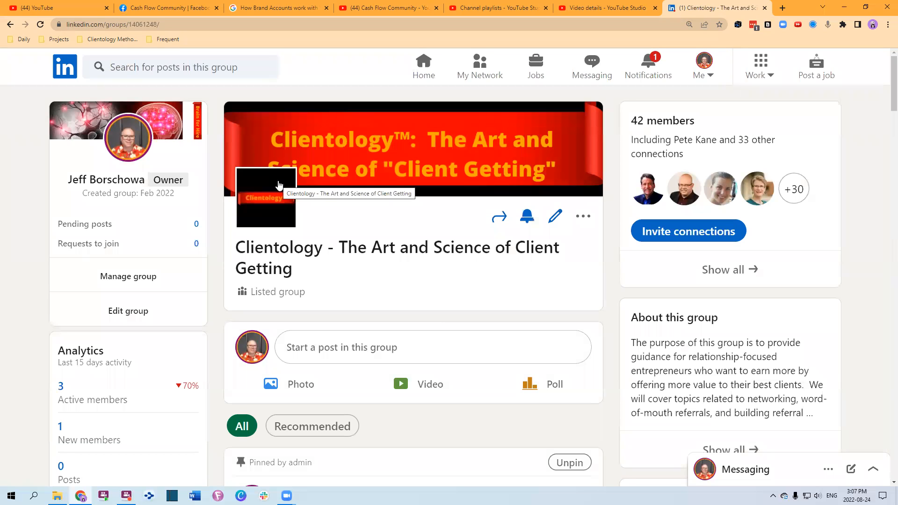
{"action": "left_click", "coordinate": [229, 25]}
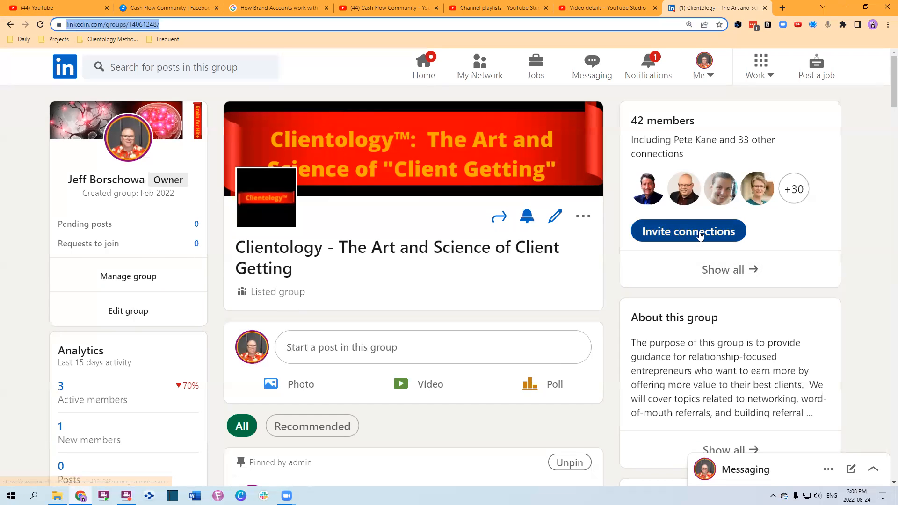
{"action": "left_click", "coordinate": [701, 236]}
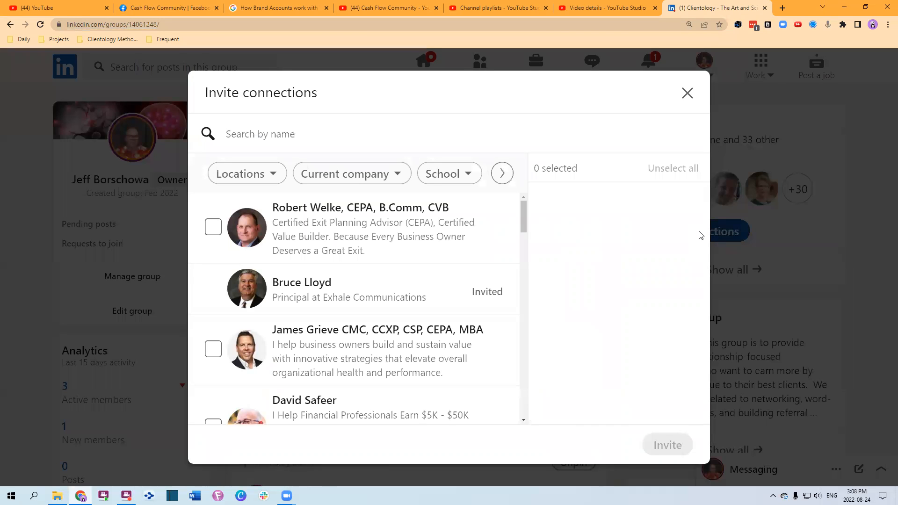
Select the first six available connections for the group invitation, then close it without sending any invites
{"action": "left_click", "coordinate": [212, 227]}
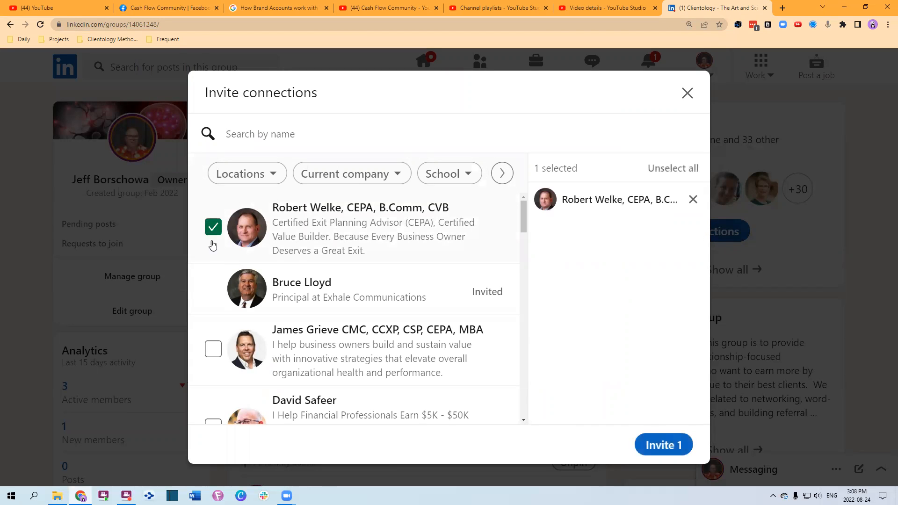
{"action": "left_click", "coordinate": [213, 348]}
{"action": "scroll", "coordinate": [210, 304], "scroll_direction": "down", "scroll_amount": 3}
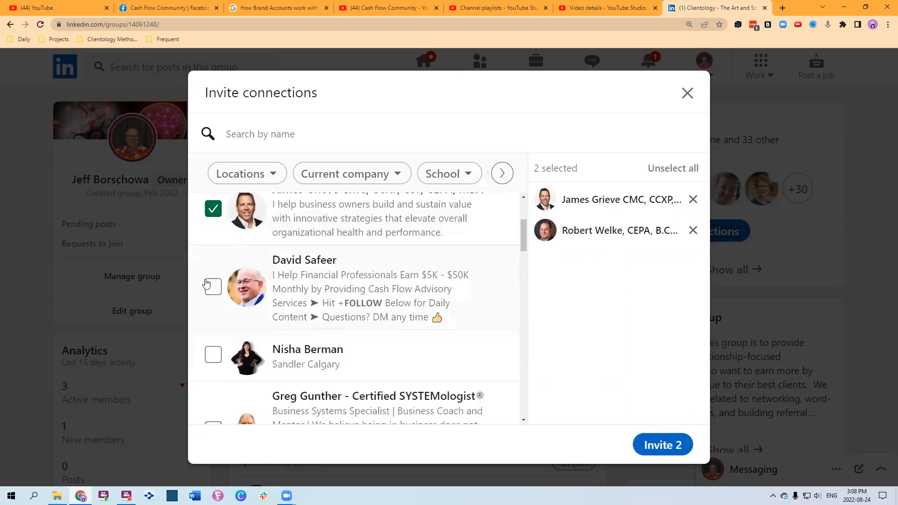
{"action": "left_click", "coordinate": [213, 286]}
{"action": "left_click", "coordinate": [213, 354]}
{"action": "scroll", "coordinate": [262, 351], "scroll_direction": "down", "scroll_amount": 3}
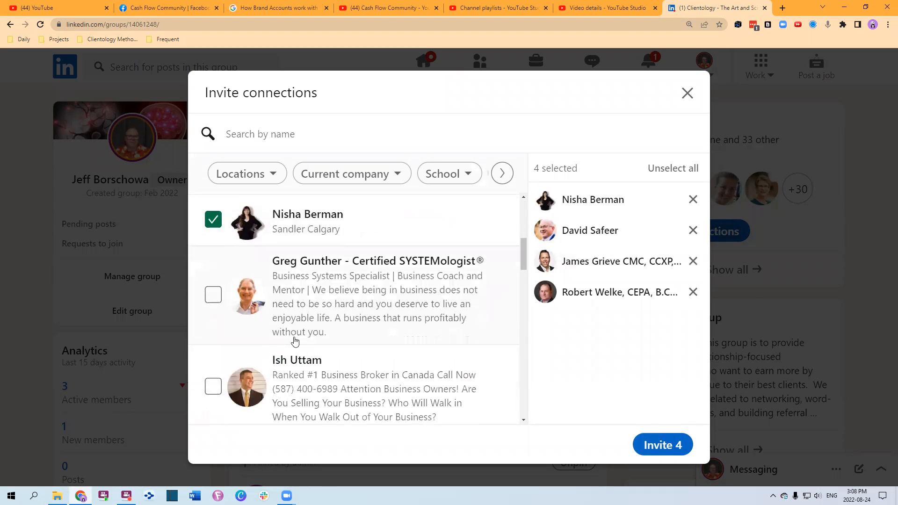
{"action": "left_click", "coordinate": [213, 290]}
{"action": "left_click", "coordinate": [213, 381]}
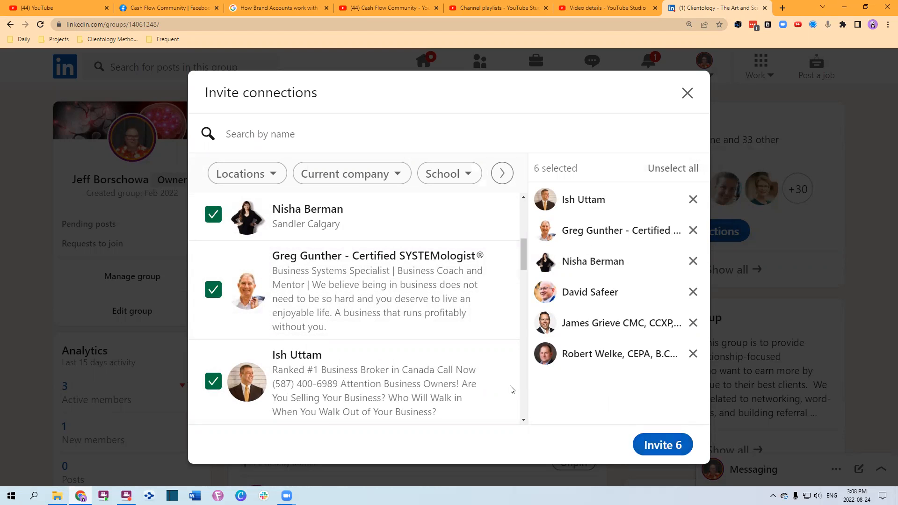
{"action": "left_click", "coordinate": [693, 93]}
{"action": "left_click", "coordinate": [517, 291]}
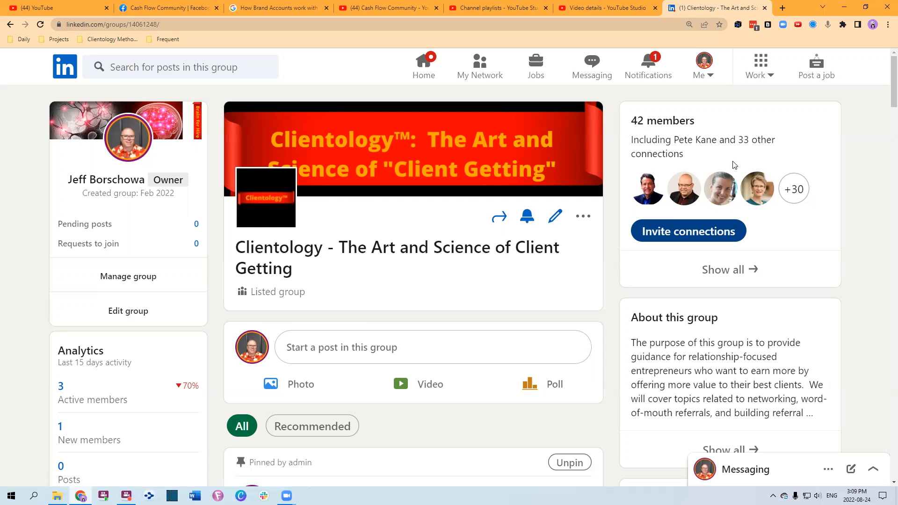
Leave LinkedIn, switch to PowerPoint and open the recent presentation Clientology Daily Insights - 000 - Slides and Graphics.pptx
{"action": "left_click", "coordinate": [166, 8]}
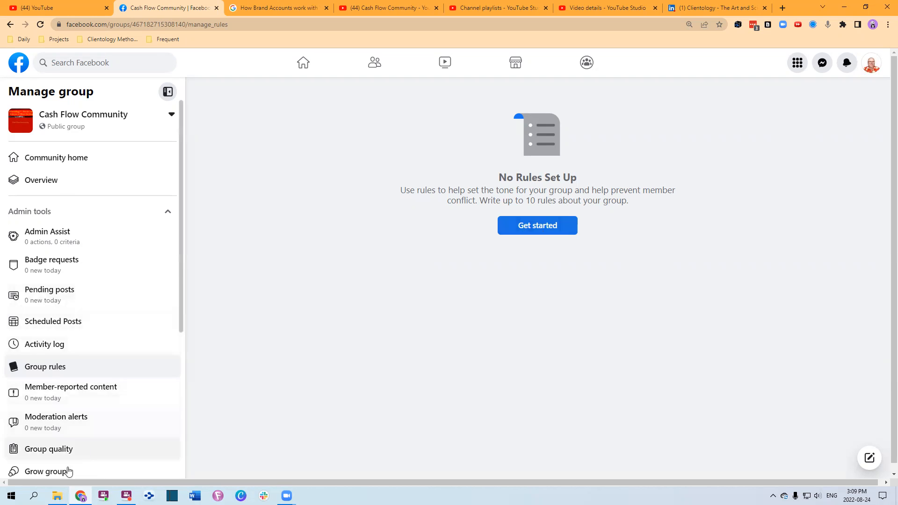
{"action": "left_click", "coordinate": [34, 496]}
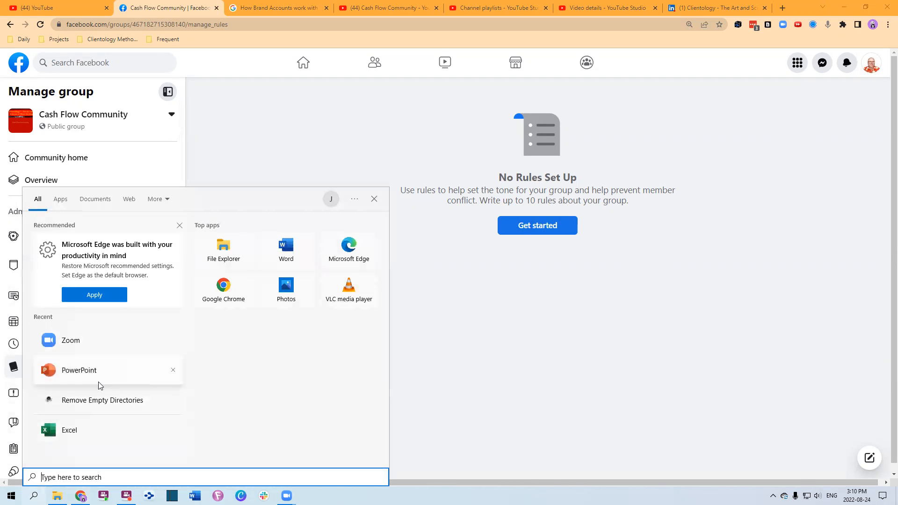
{"action": "left_click", "coordinate": [79, 370]}
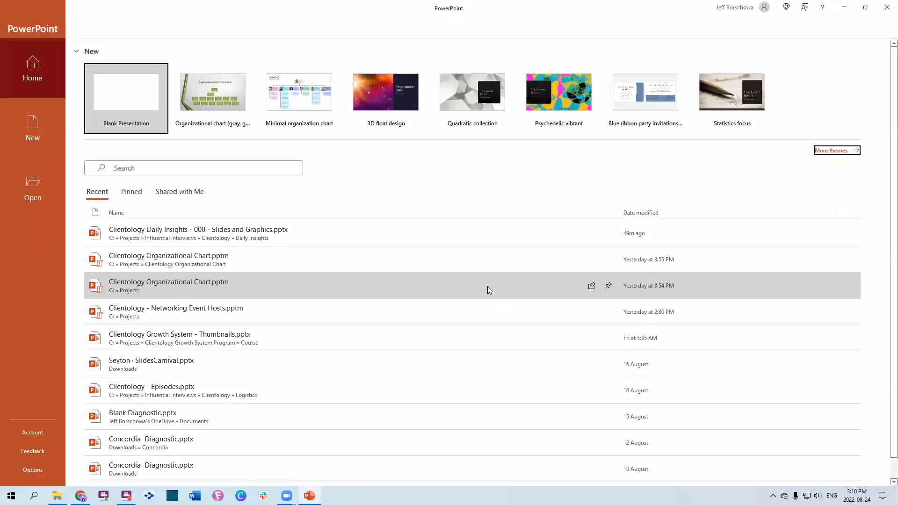
{"action": "left_click", "coordinate": [248, 232]}
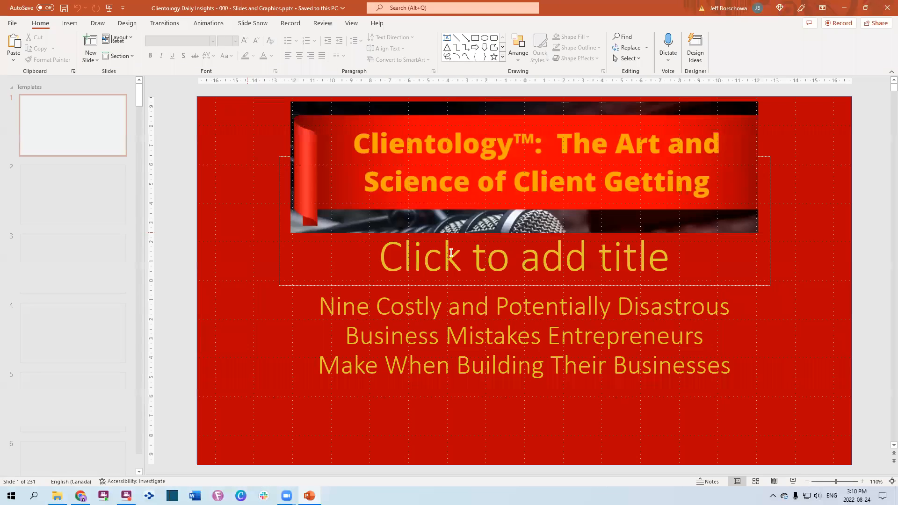